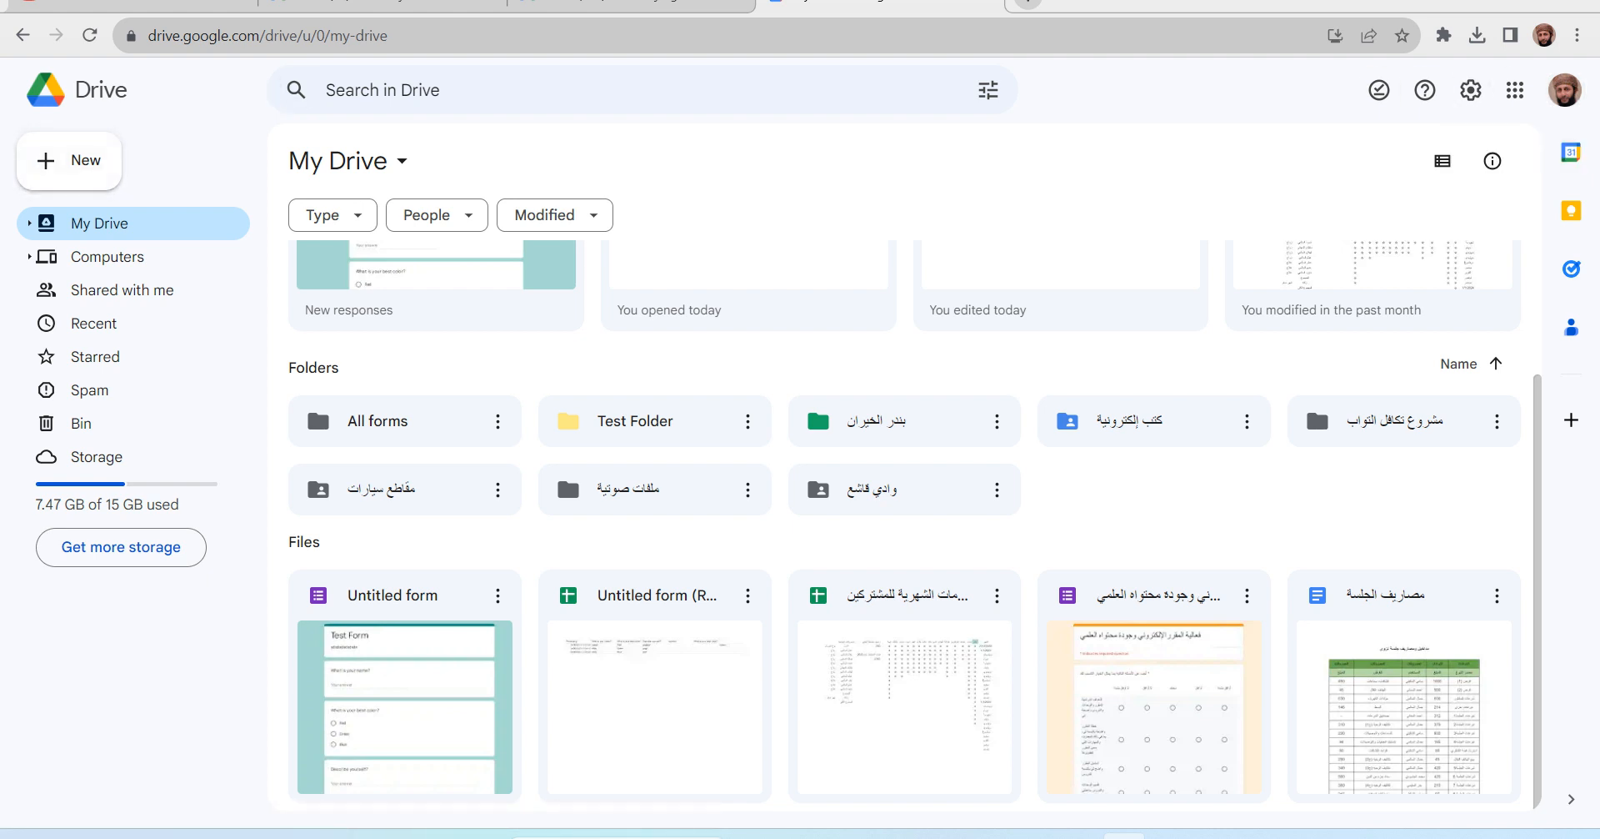
Create a blank Google Form from Drive and turn it into a quiz.
click(69, 160)
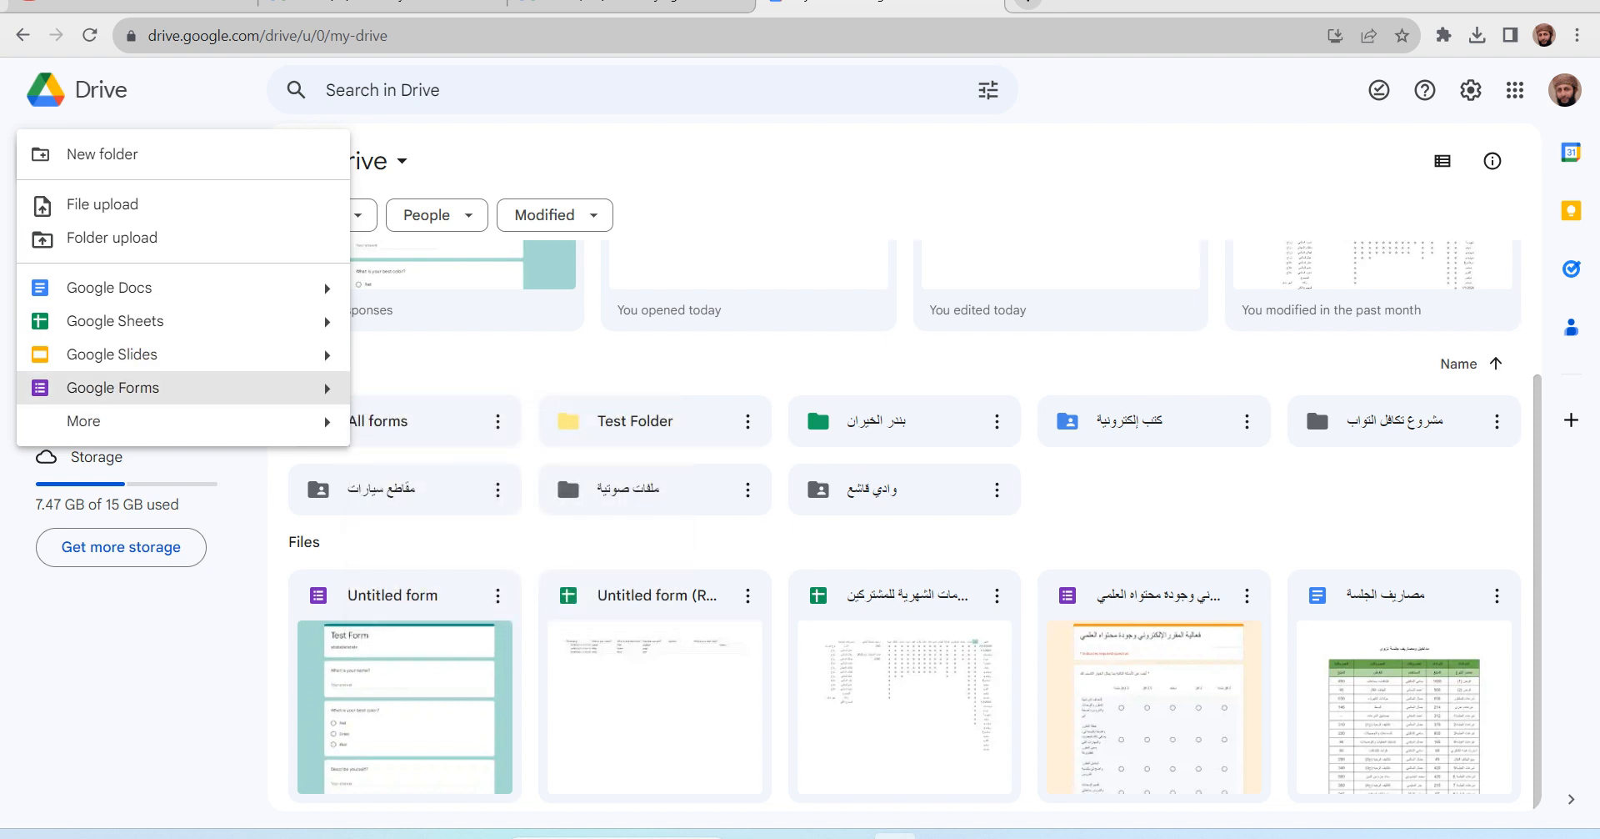
click(112, 387)
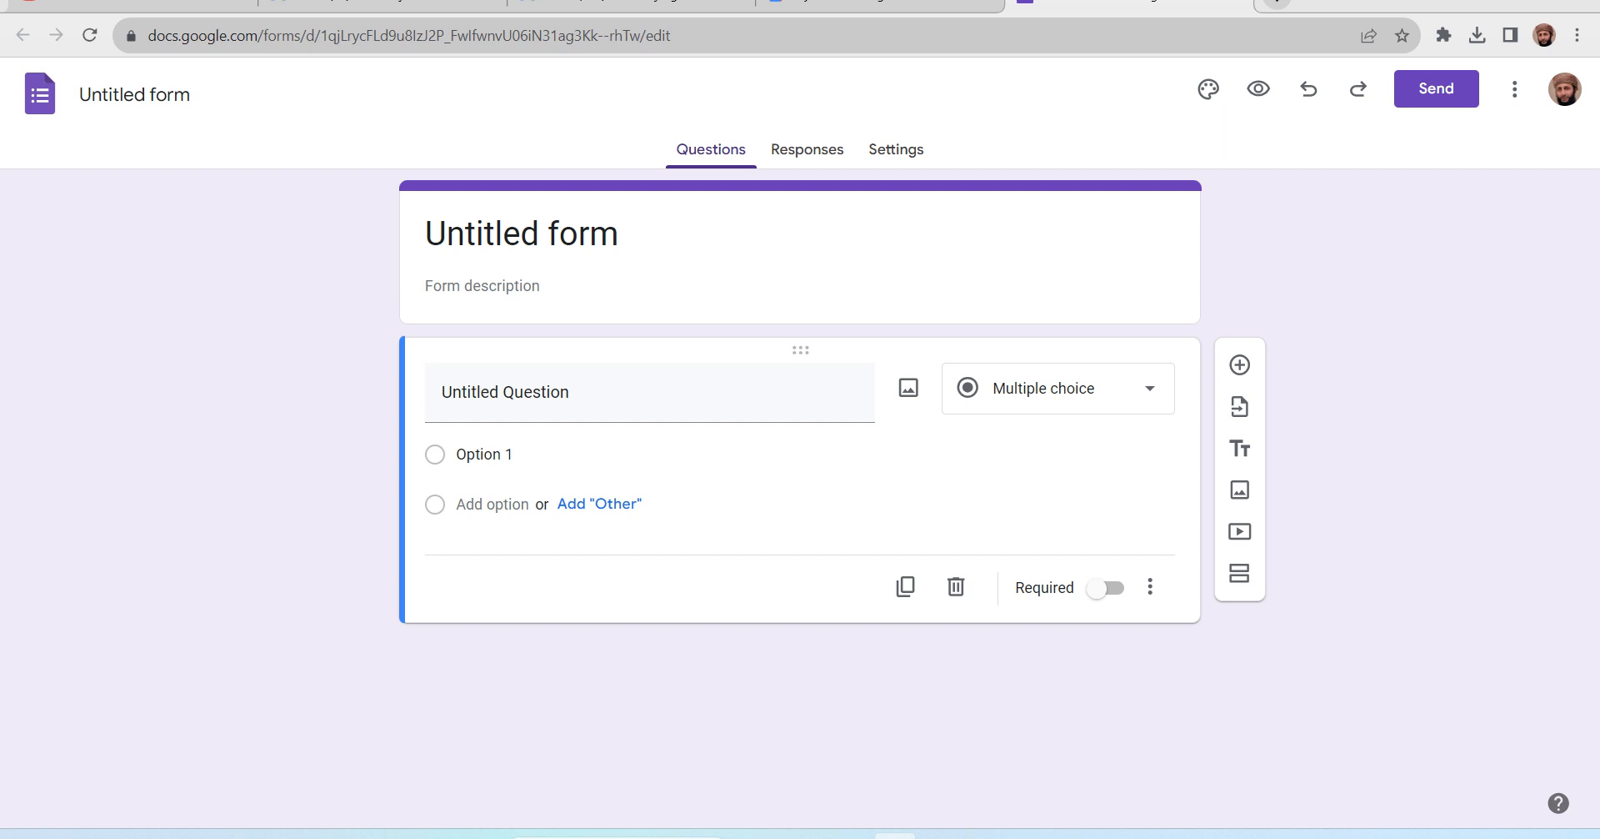
click(896, 149)
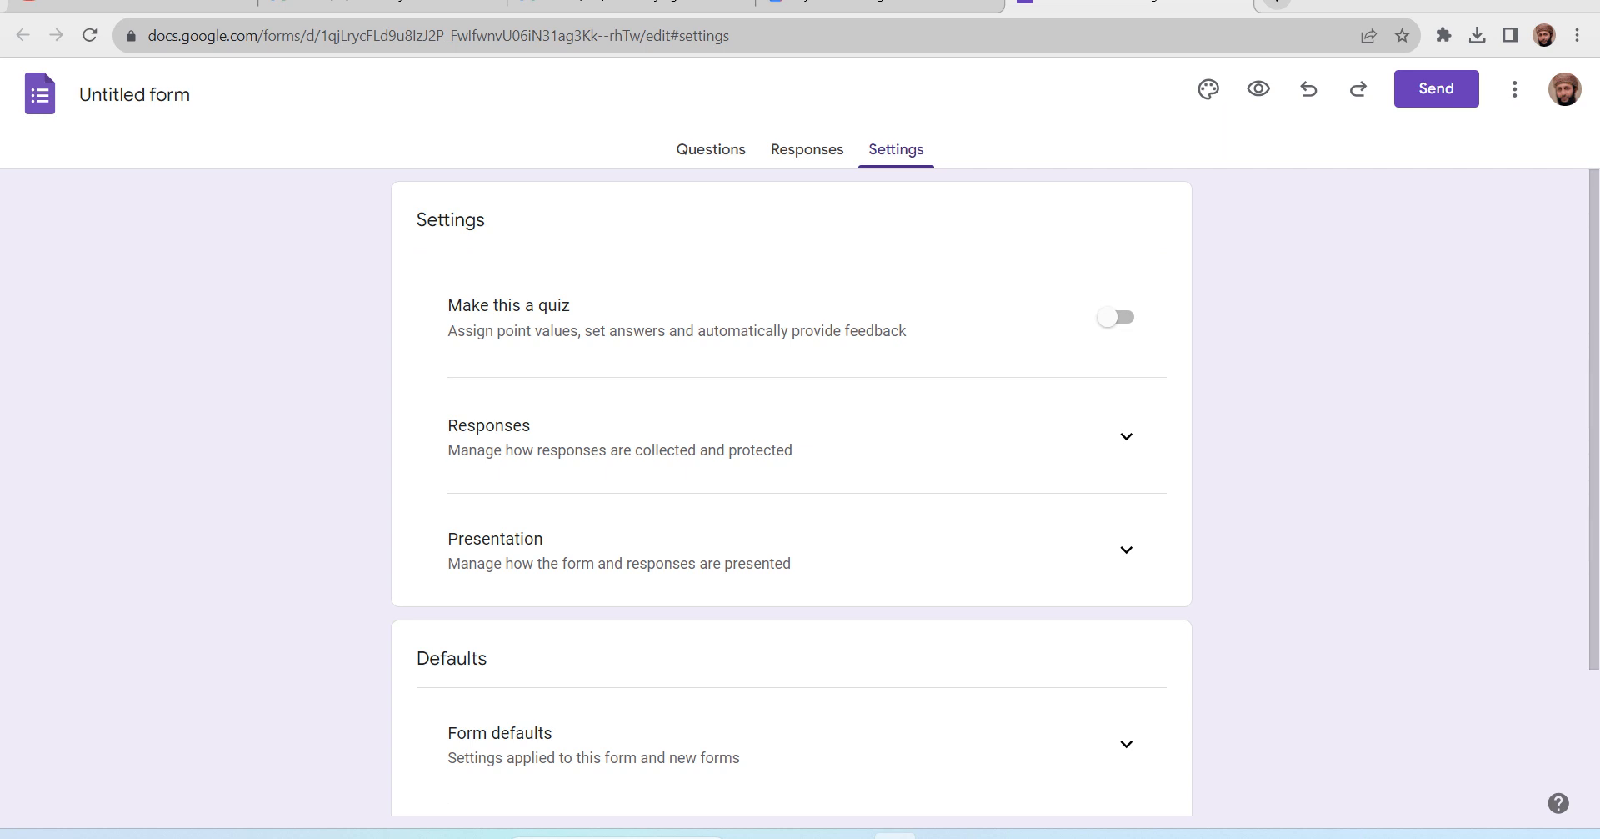
click(1116, 317)
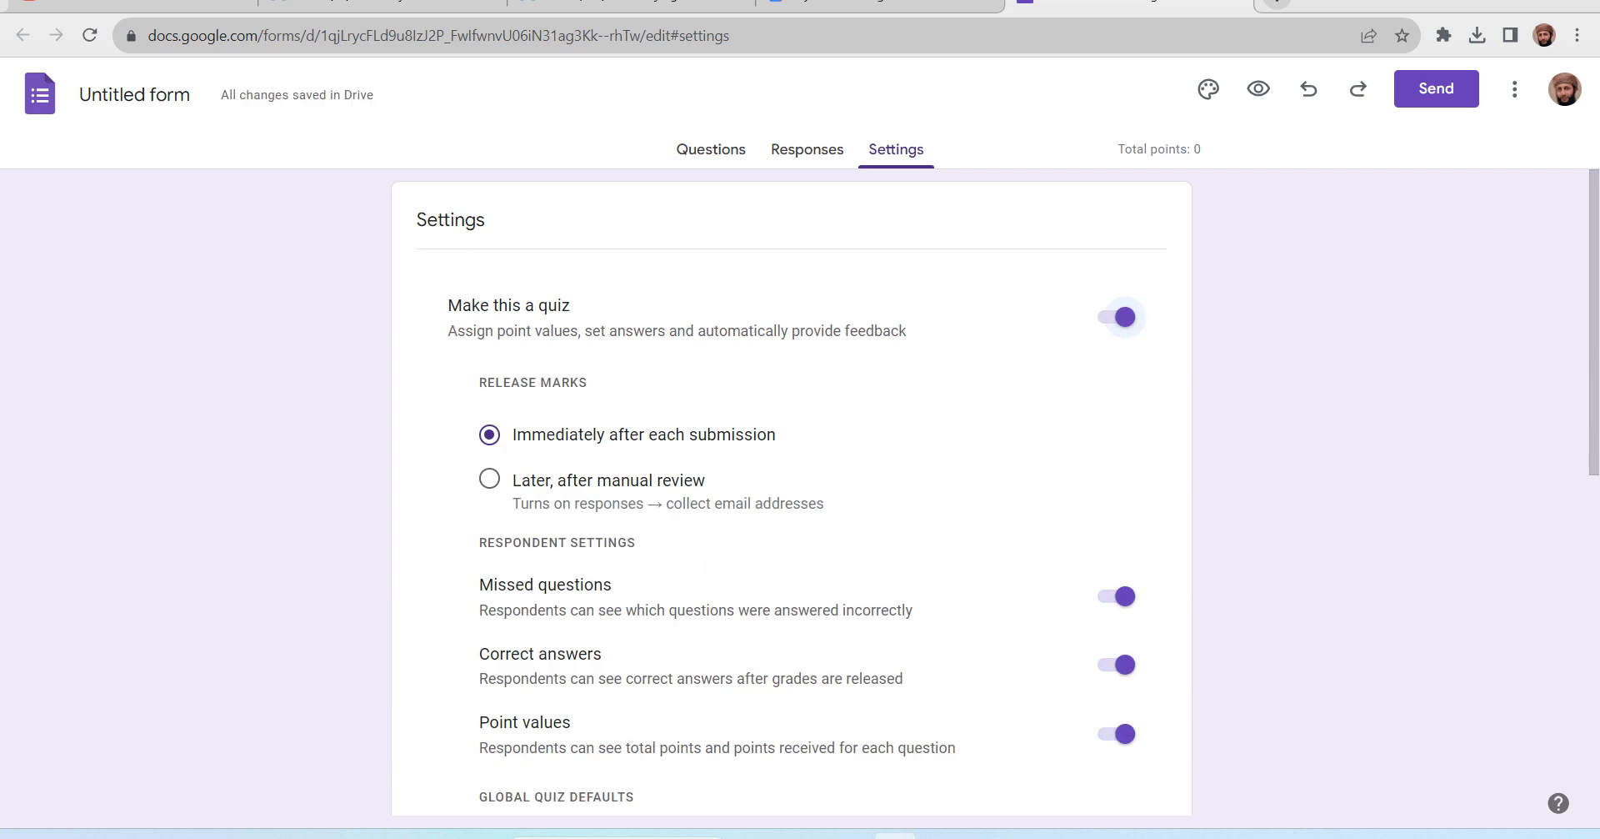
Replace the form's title in the question editor with "Test Quiz".
click(708, 149)
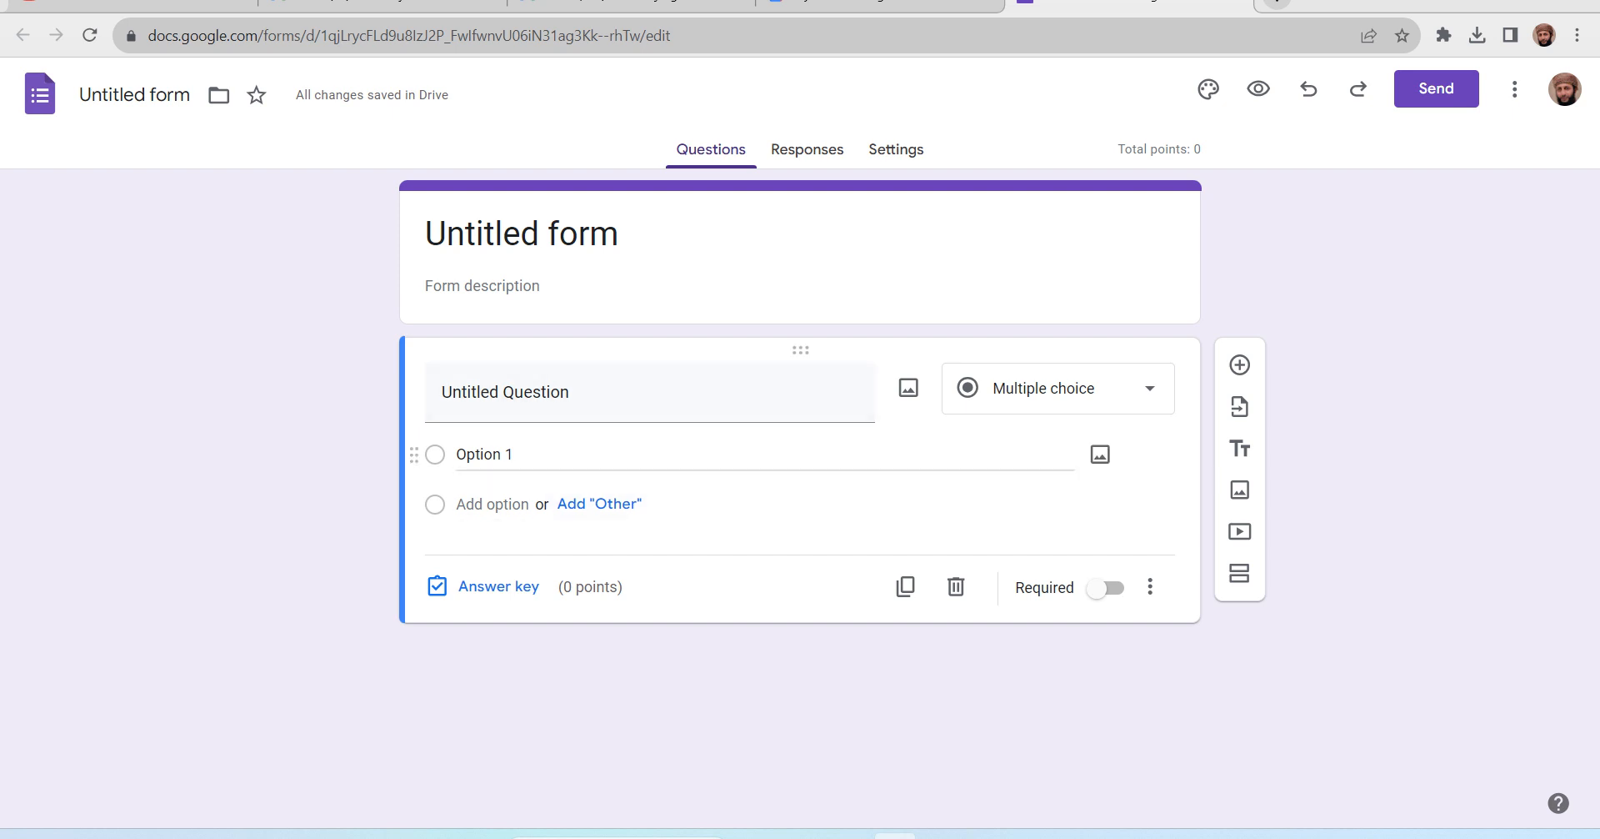
click(521, 233)
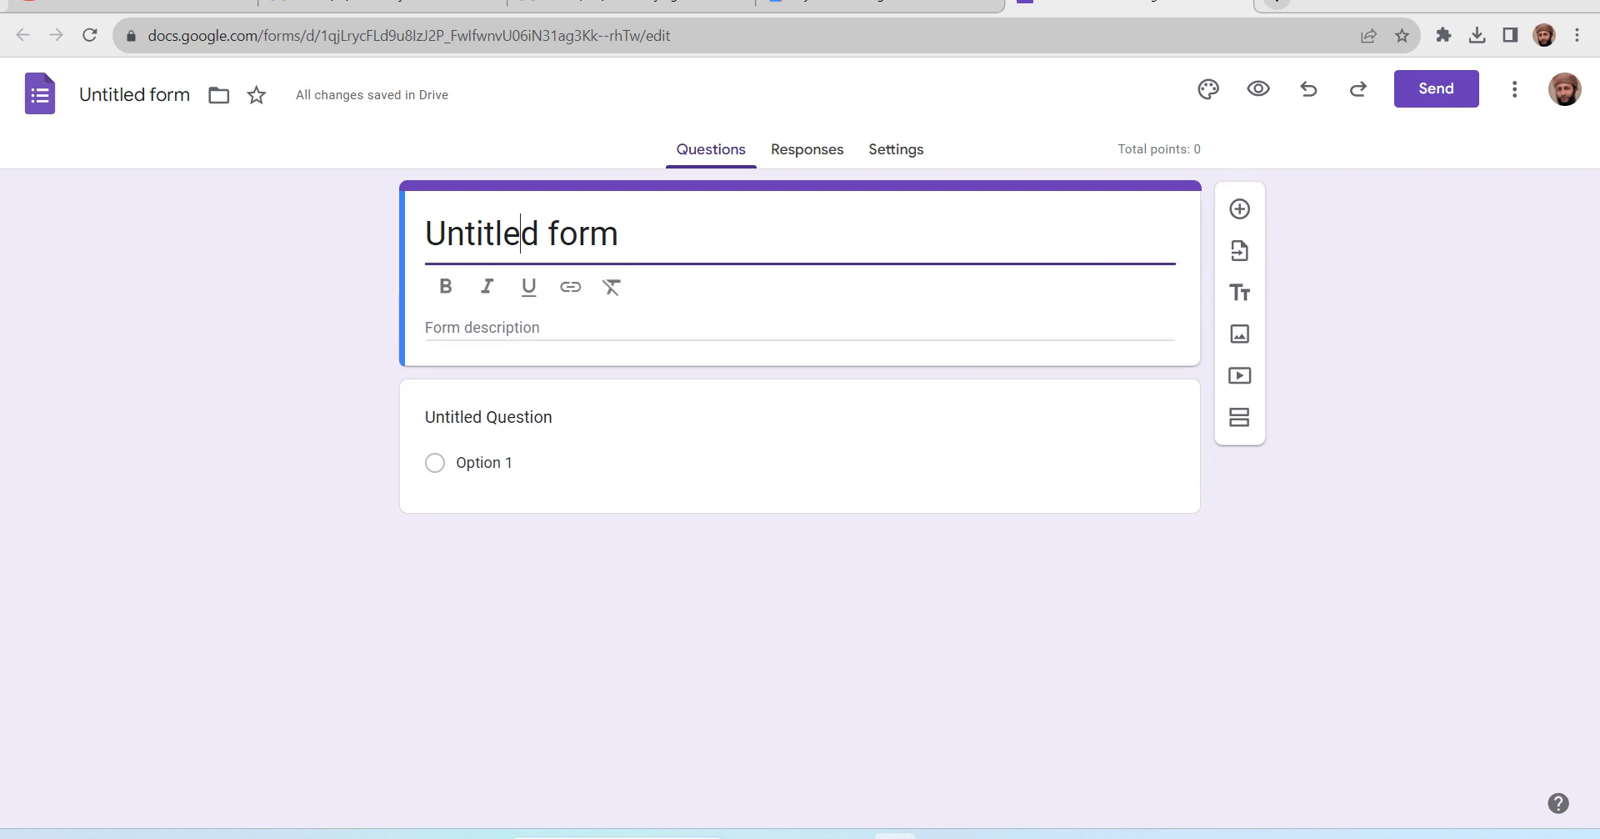
key(shift+Left)
key(shift+Left)
key(shift+Left)
key(shift+Left)
key(shift+Left)
key(shift+Left)
key(shift+Left)
key(shift+Left)
key(shift+Left)
key(shift+Left)
key(shift+Left)
key(shift+Left)
key(shift+Left)
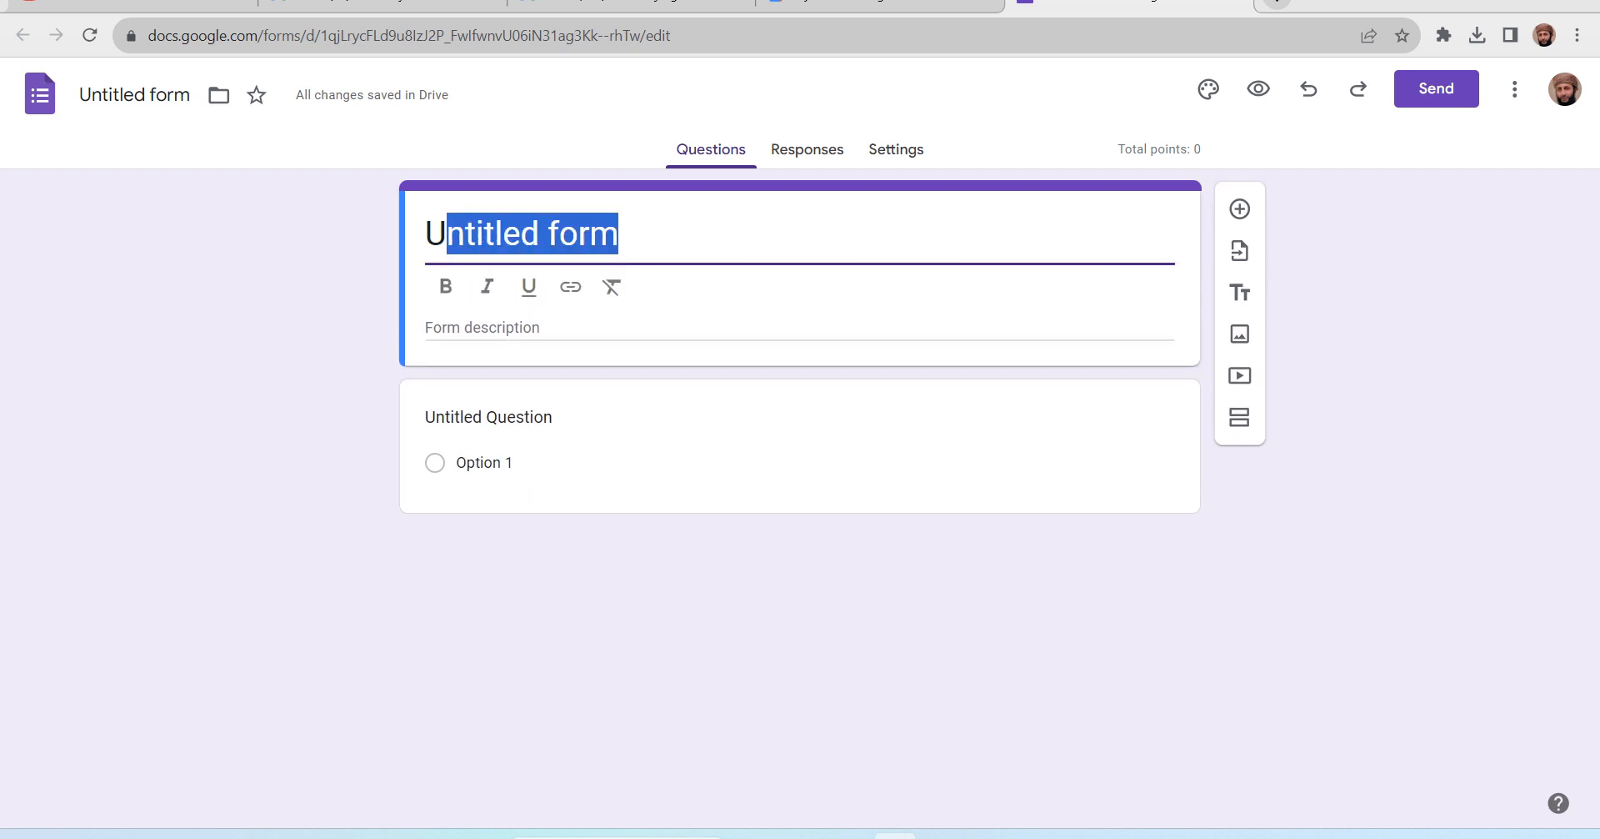
text(Y)
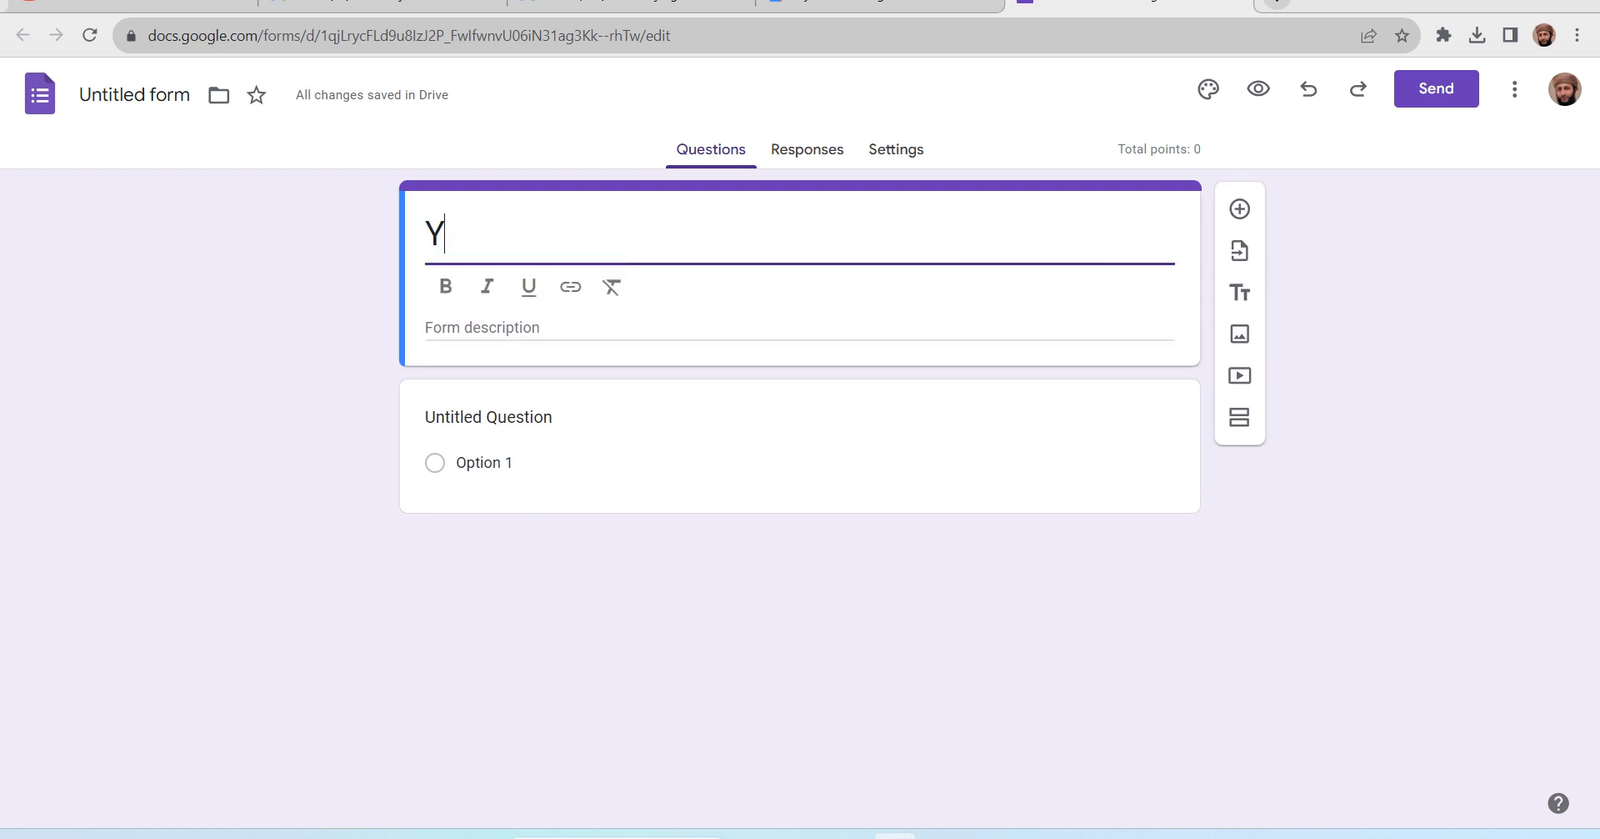
key(BackSpace)
text(Test Quiz)
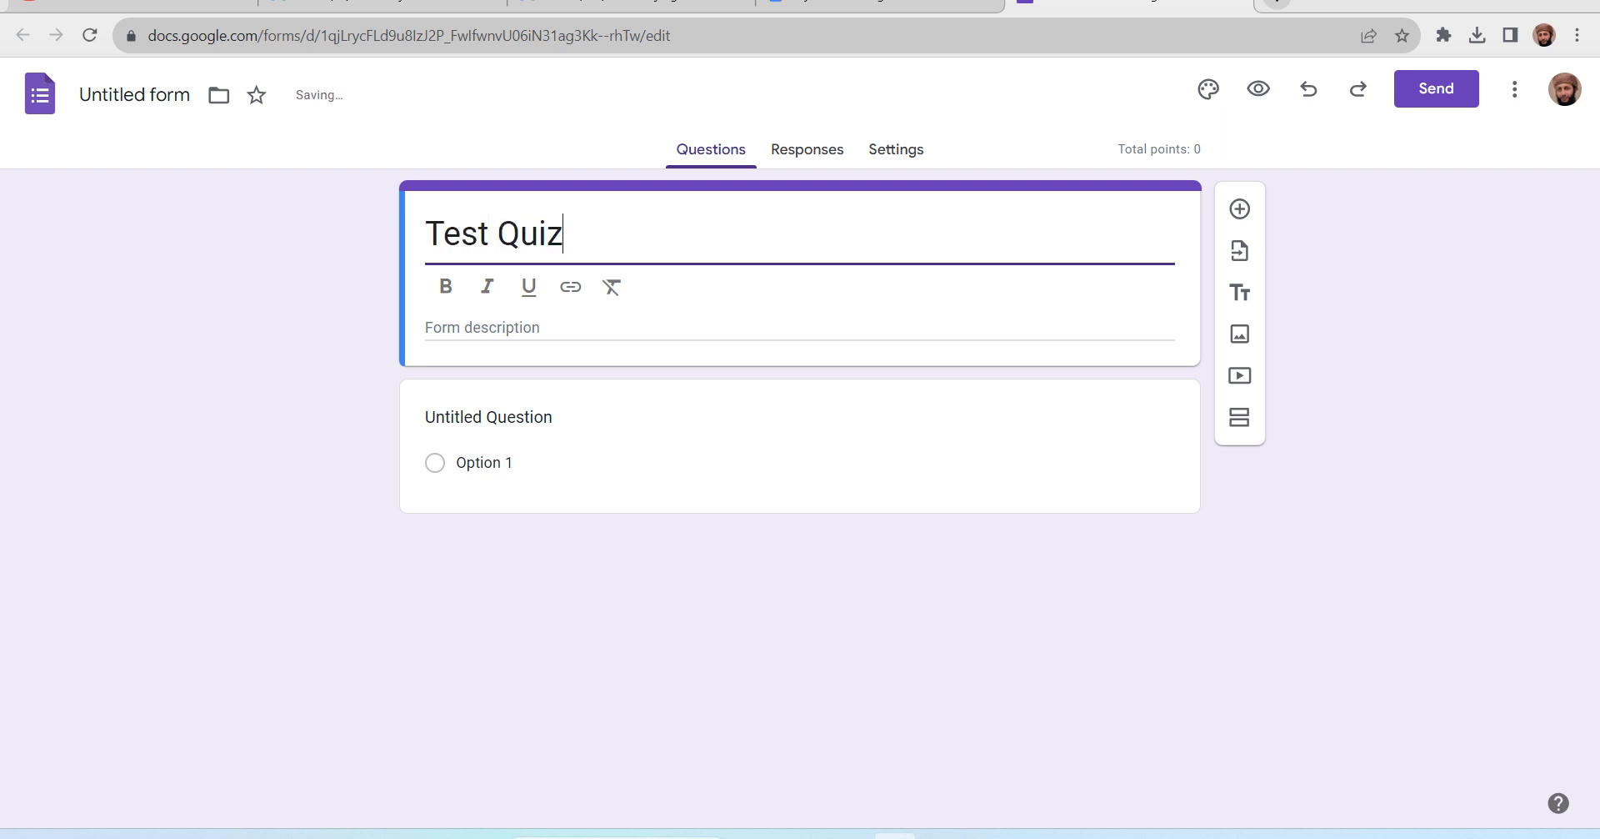
Set the first question's text to "Your color".
click(488, 417)
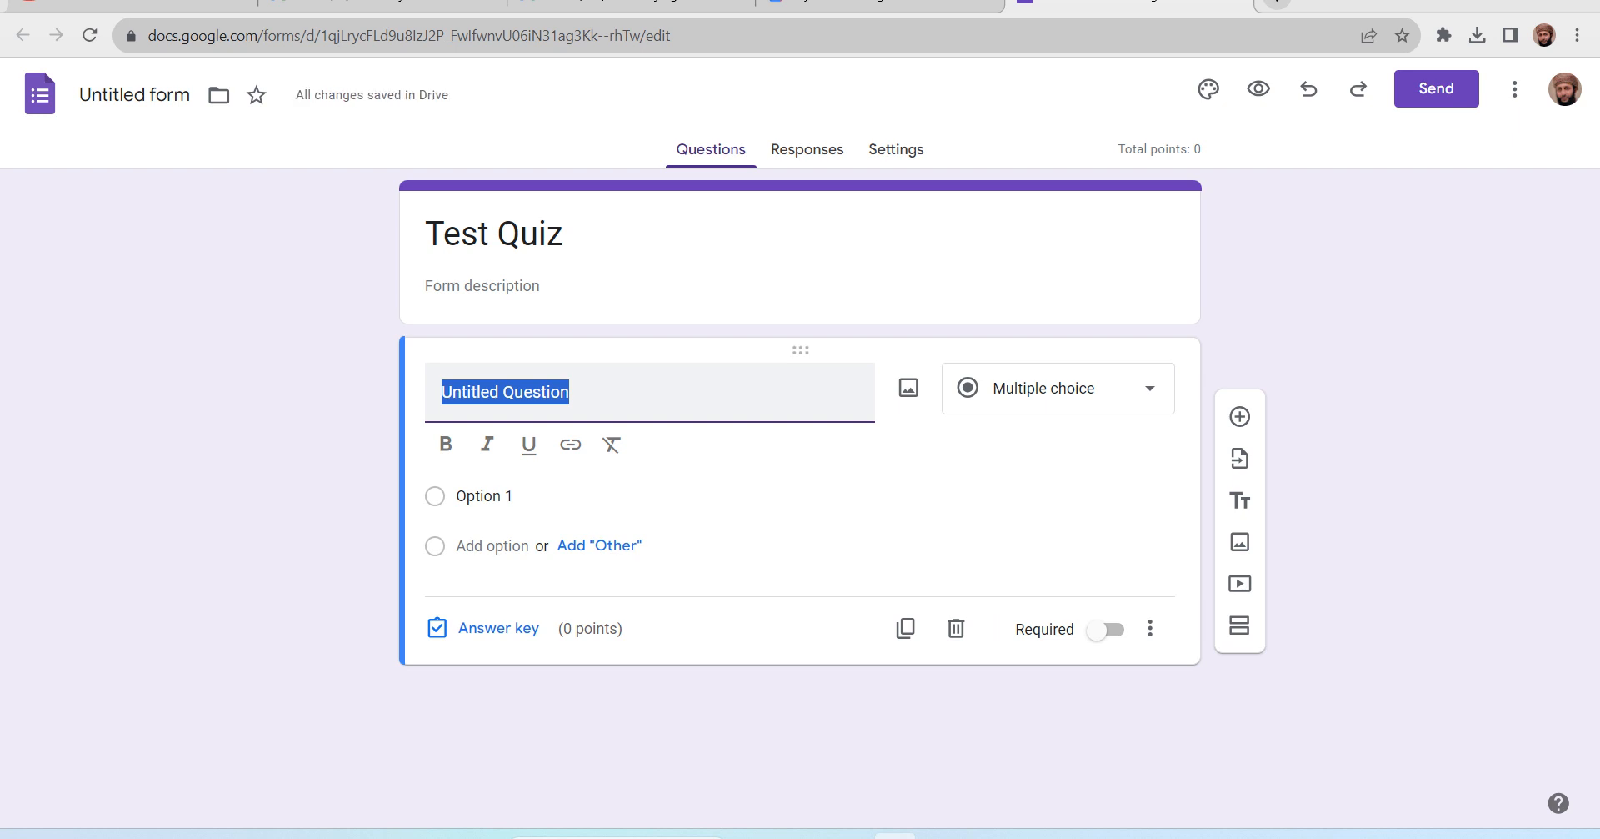
text(T)
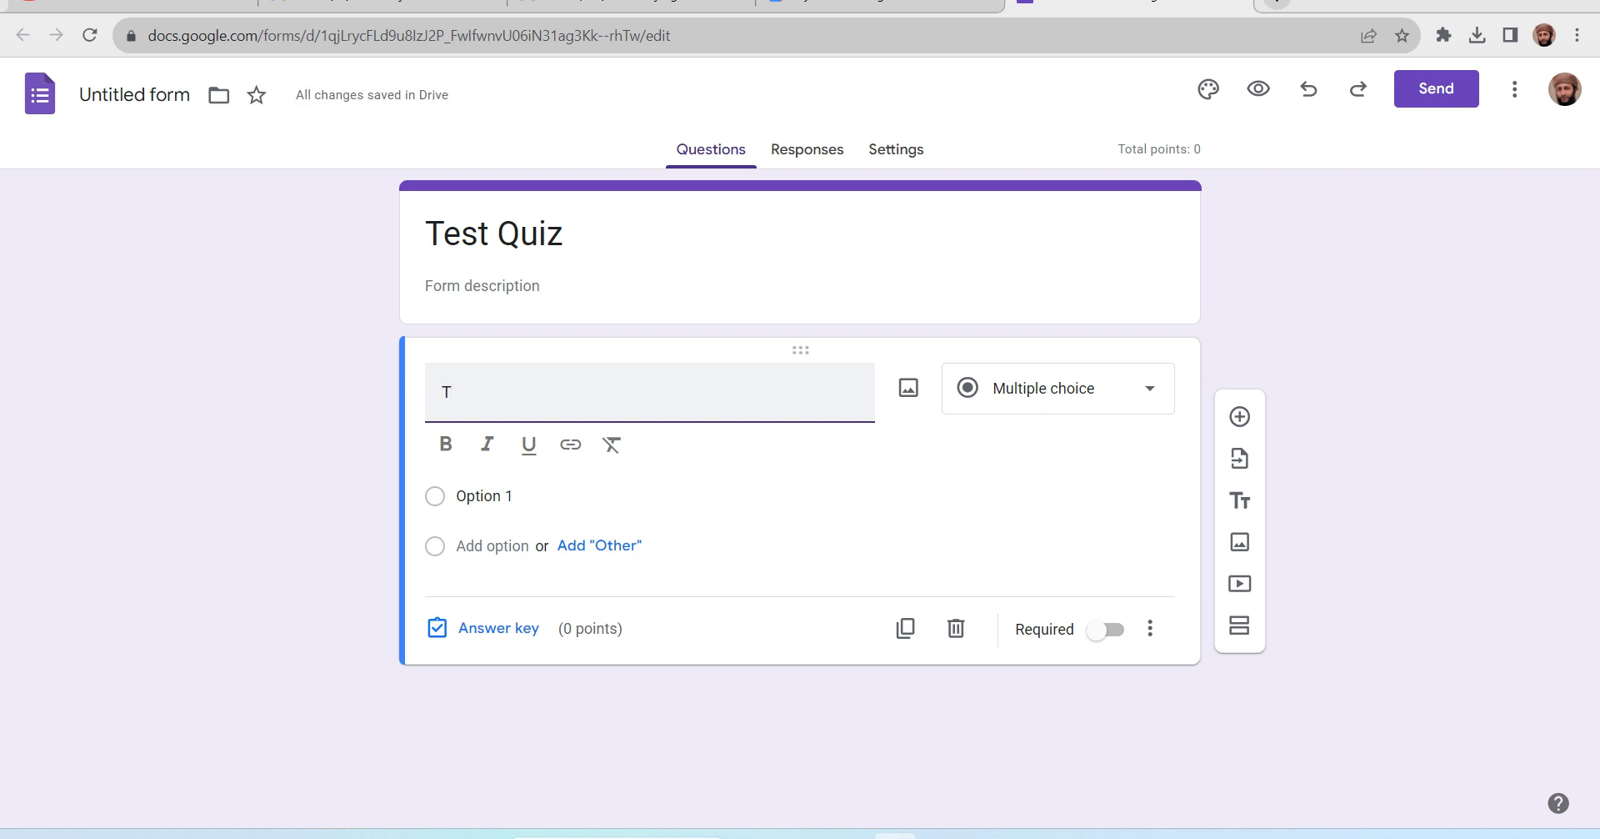
key(BackSpace)
text(Your color)
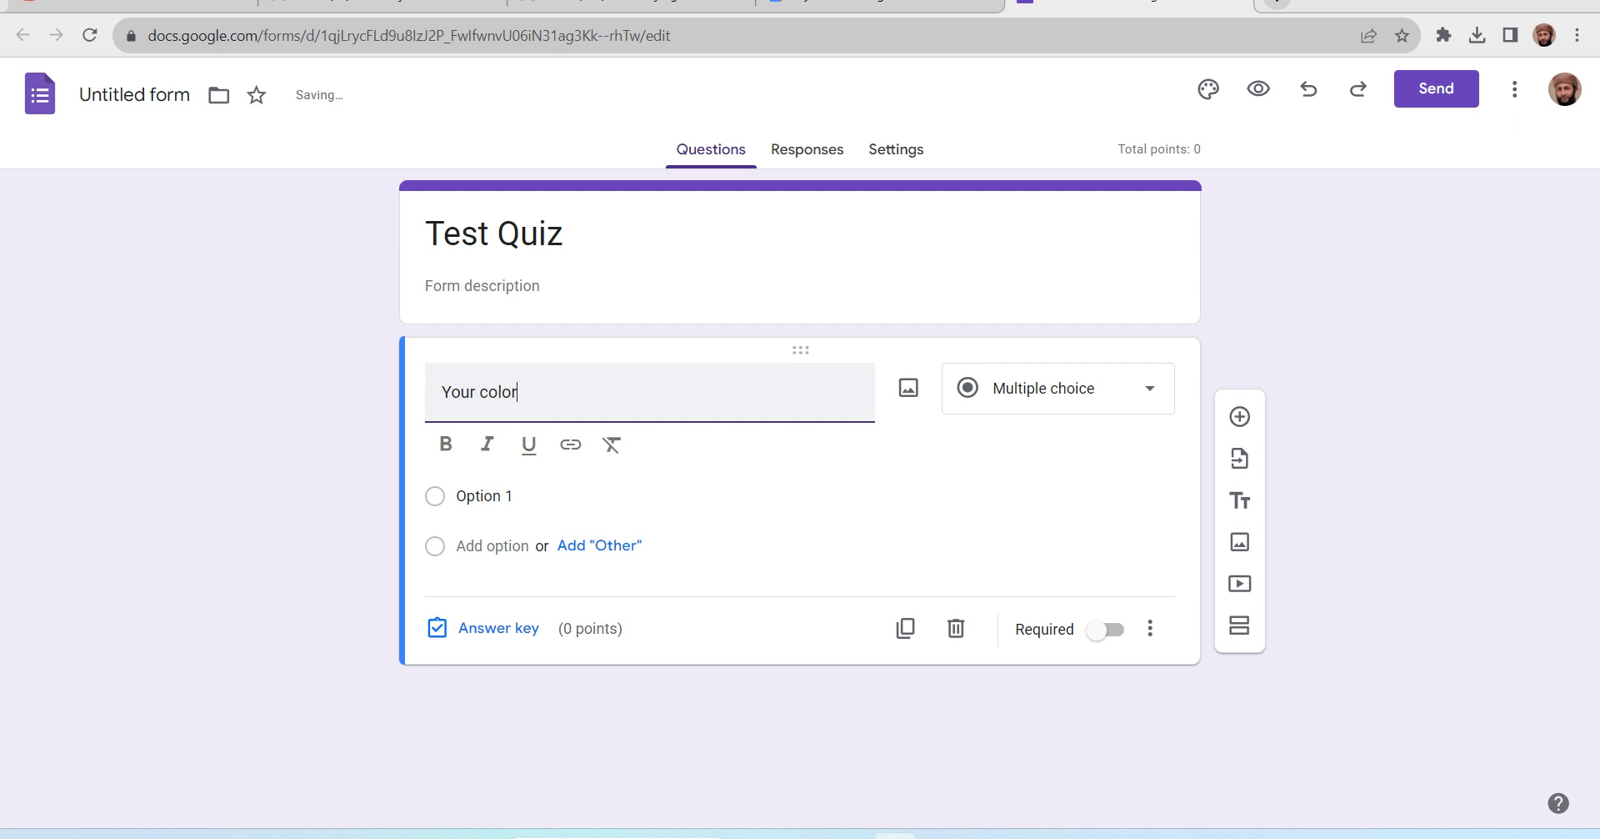
Give the "Your color" question four multiple-choice options: Red, Green, Blue and Brown.
click(492, 497)
text(Red)
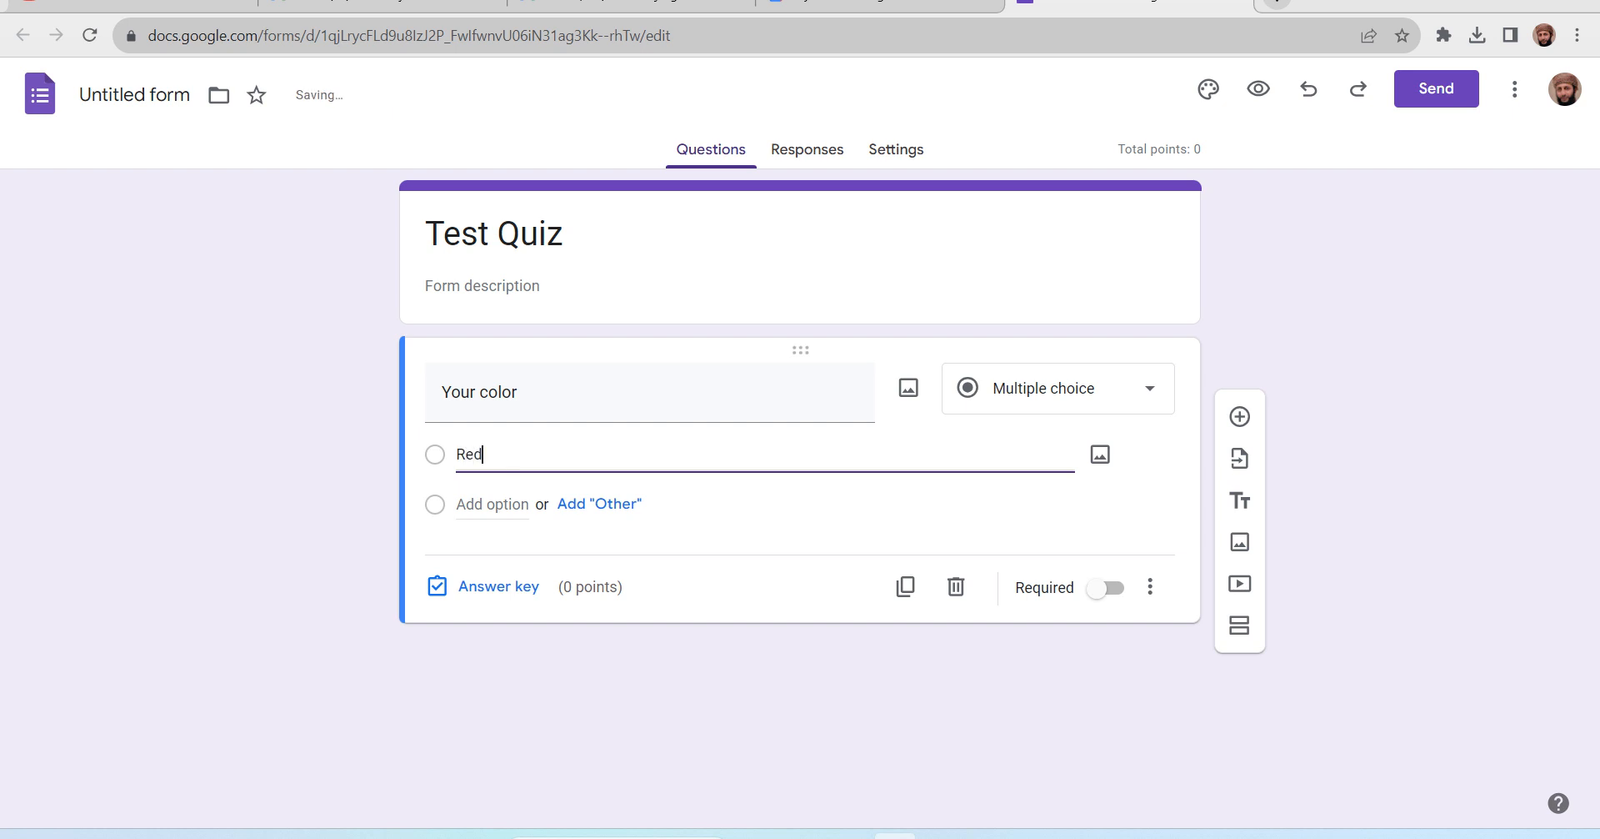
key(Return)
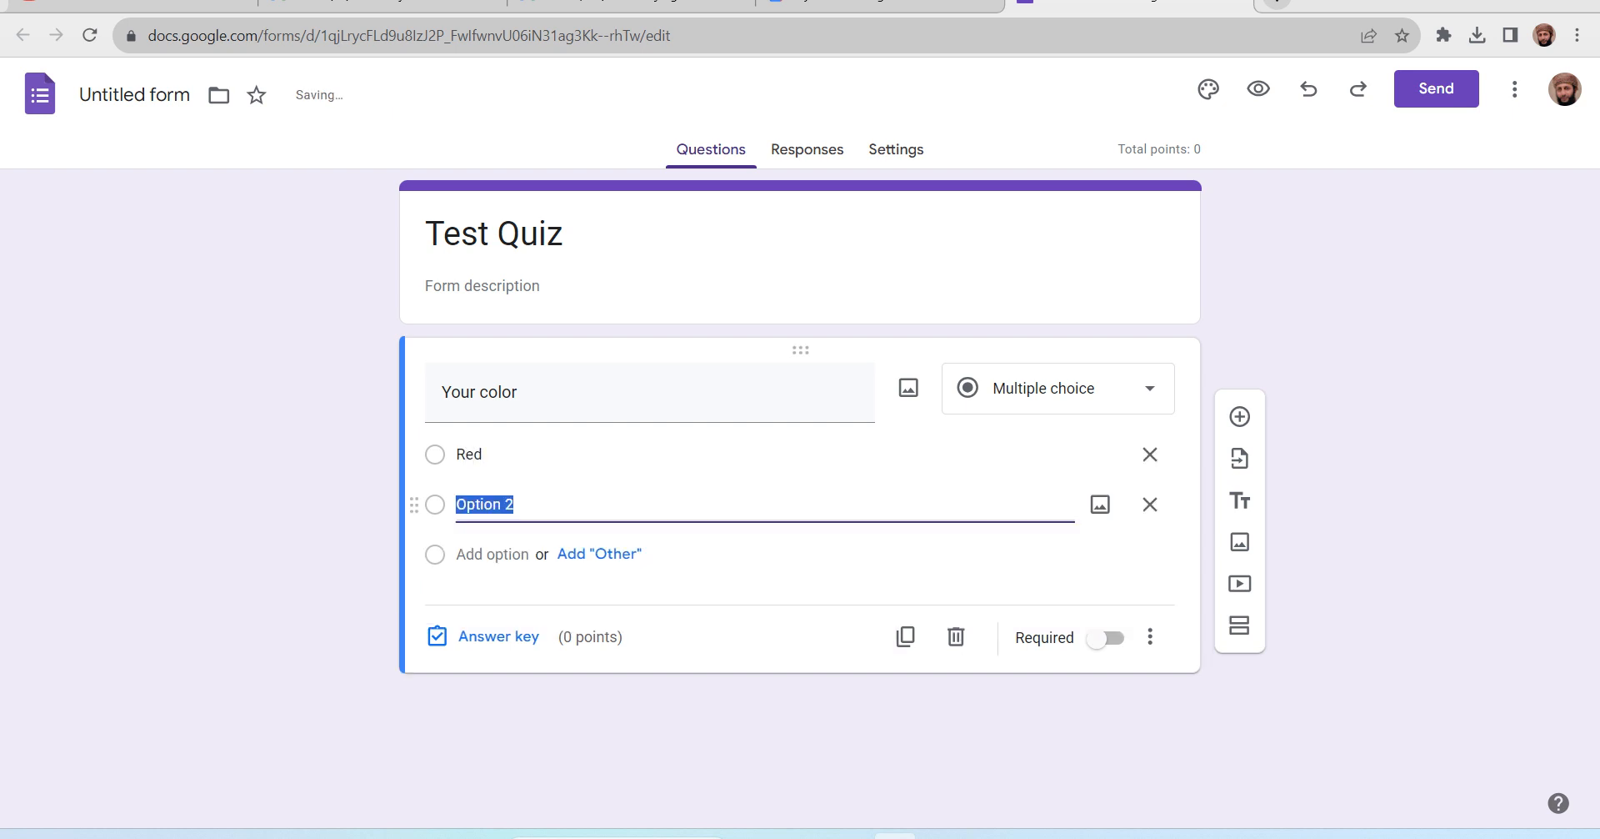
text(Green)
key(Return)
text(Blue)
key(Return)
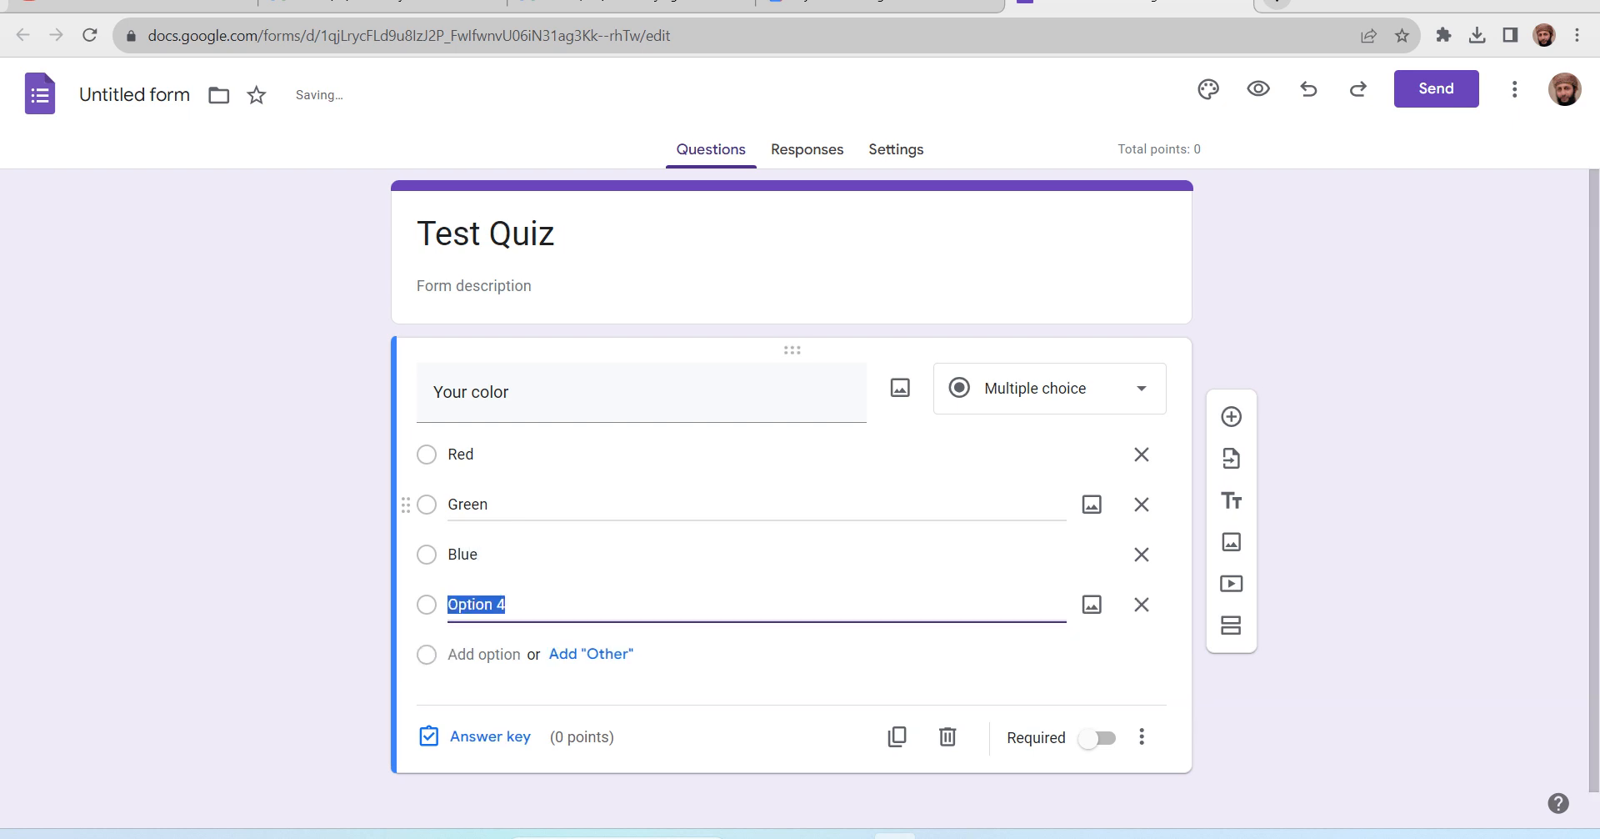
text(Brown)
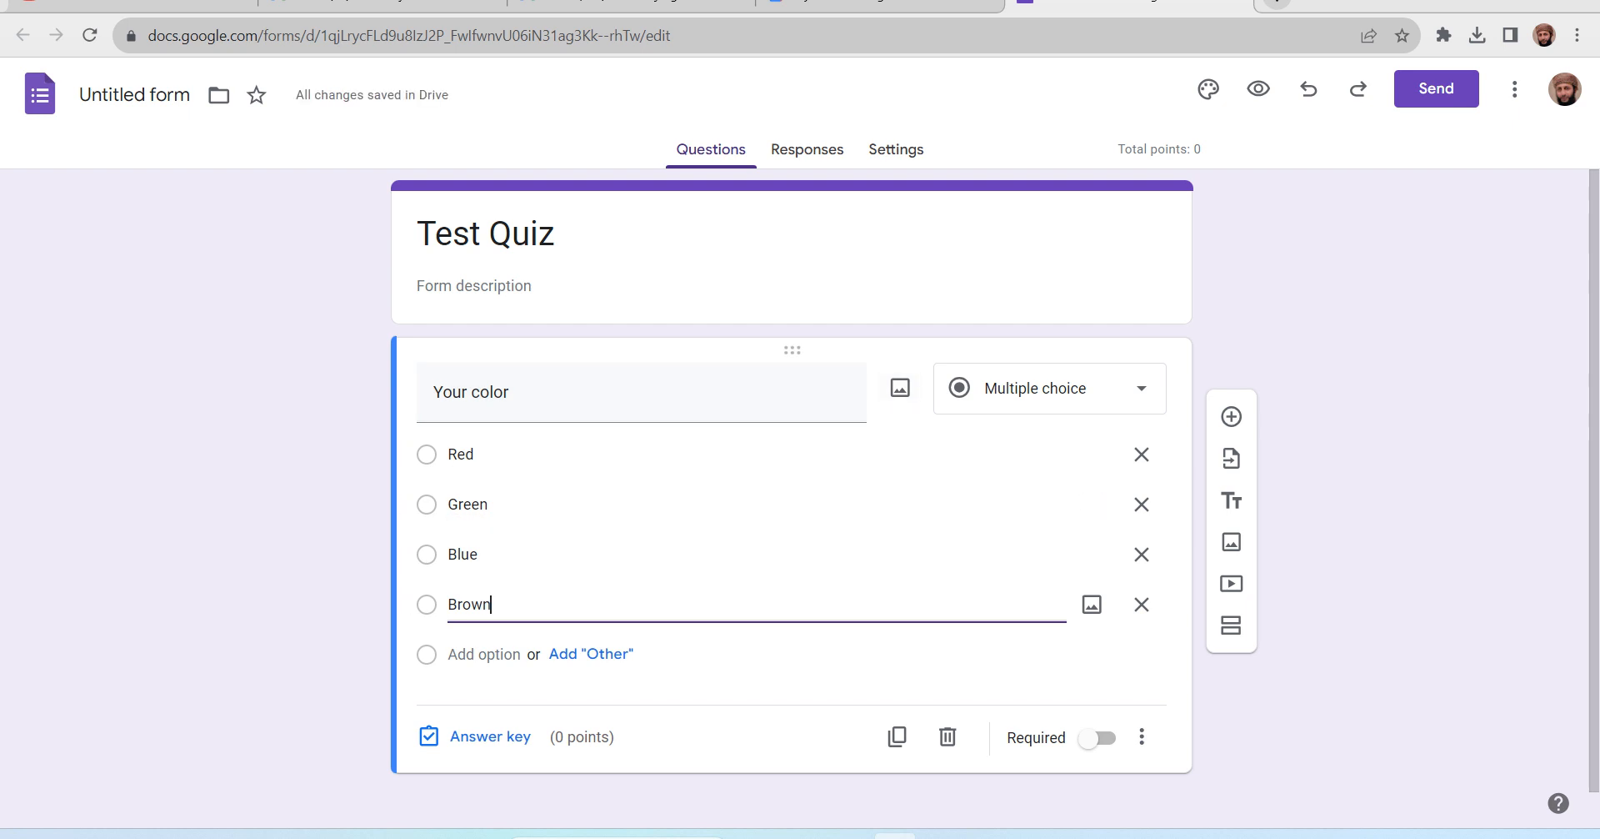
click(1124, 836)
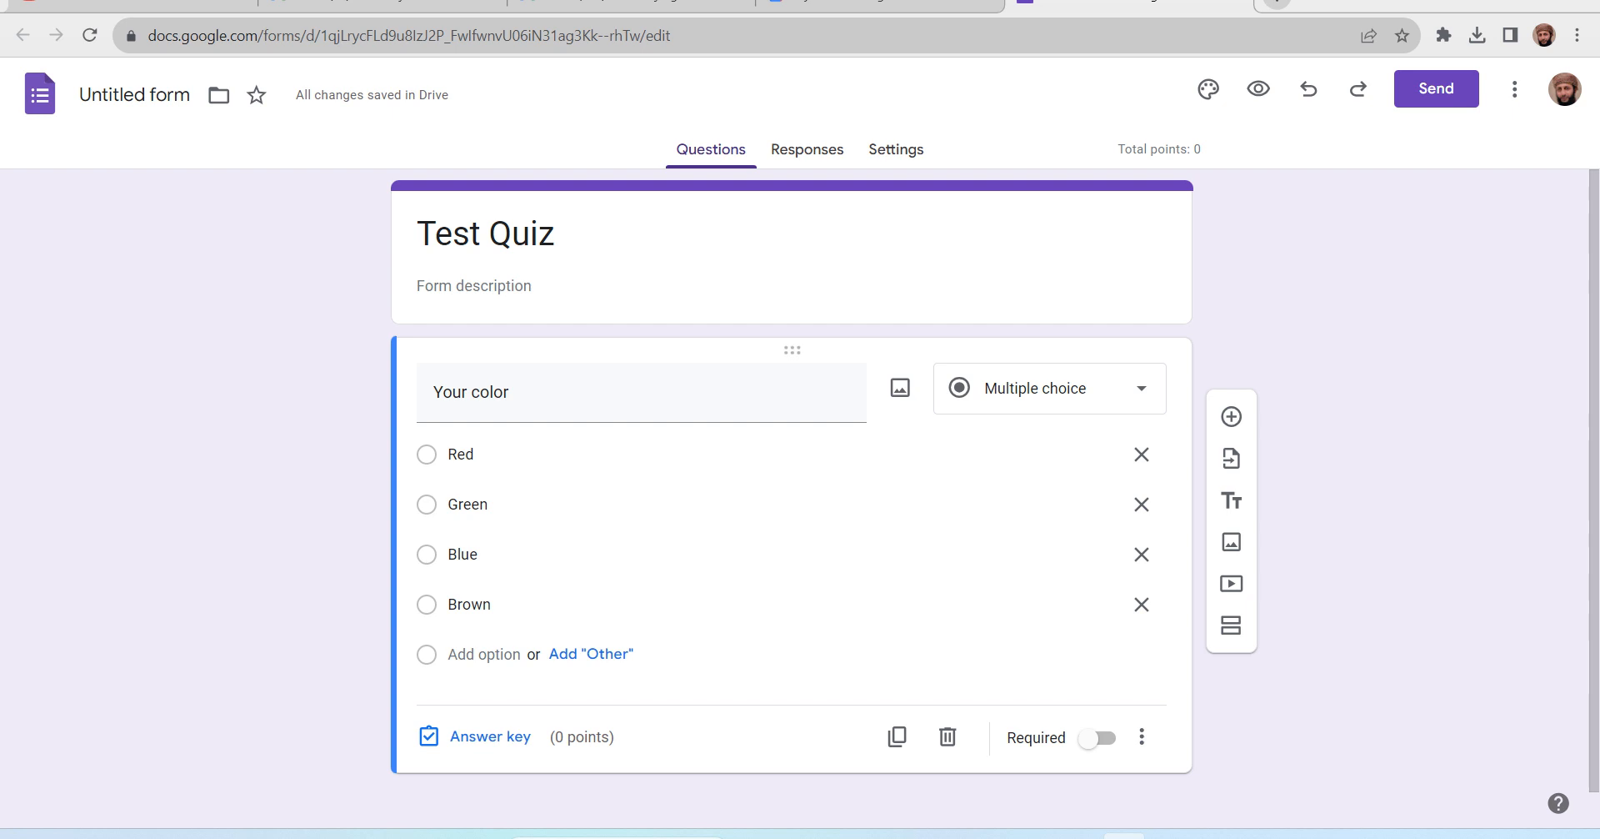
In the answer key of "Your color", assign 2 points and mark Blue as the correct answer.
scroll(1084, 554, down, 1)
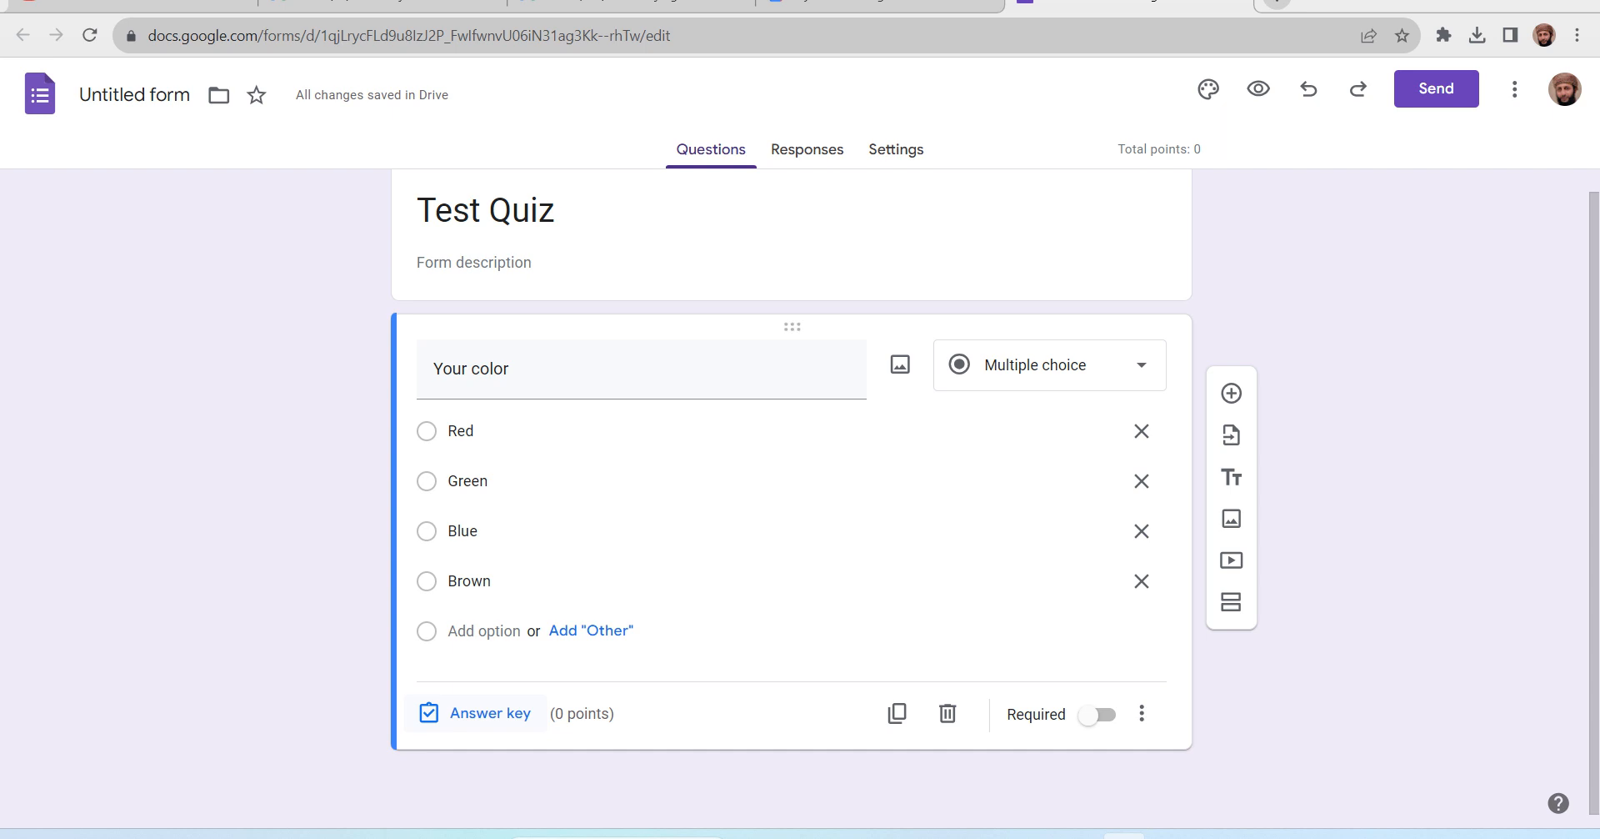
click(488, 712)
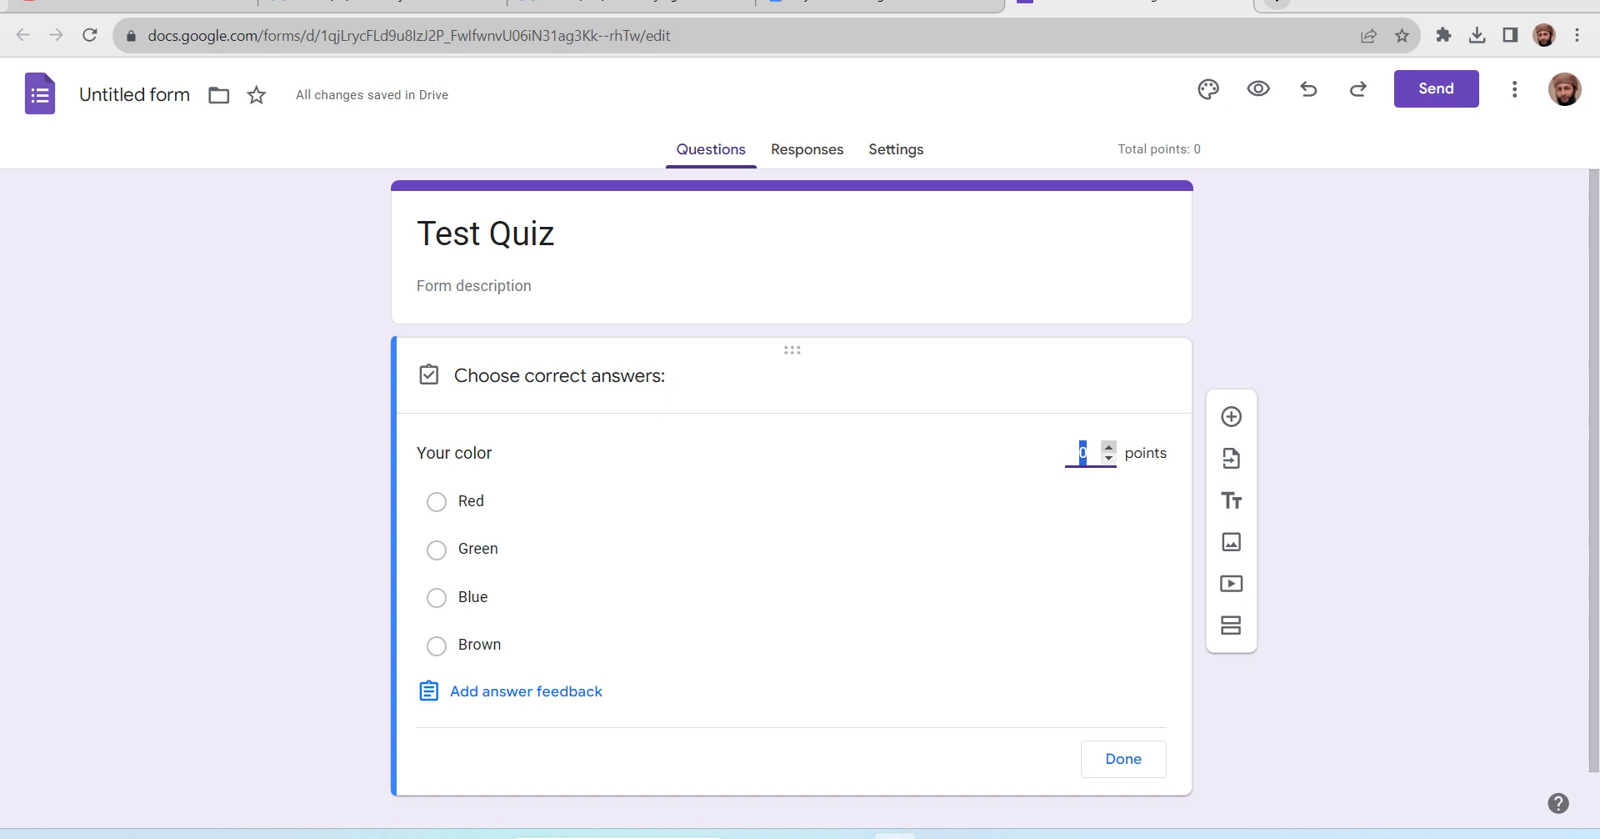
click(1108, 446)
click(1109, 446)
click(437, 598)
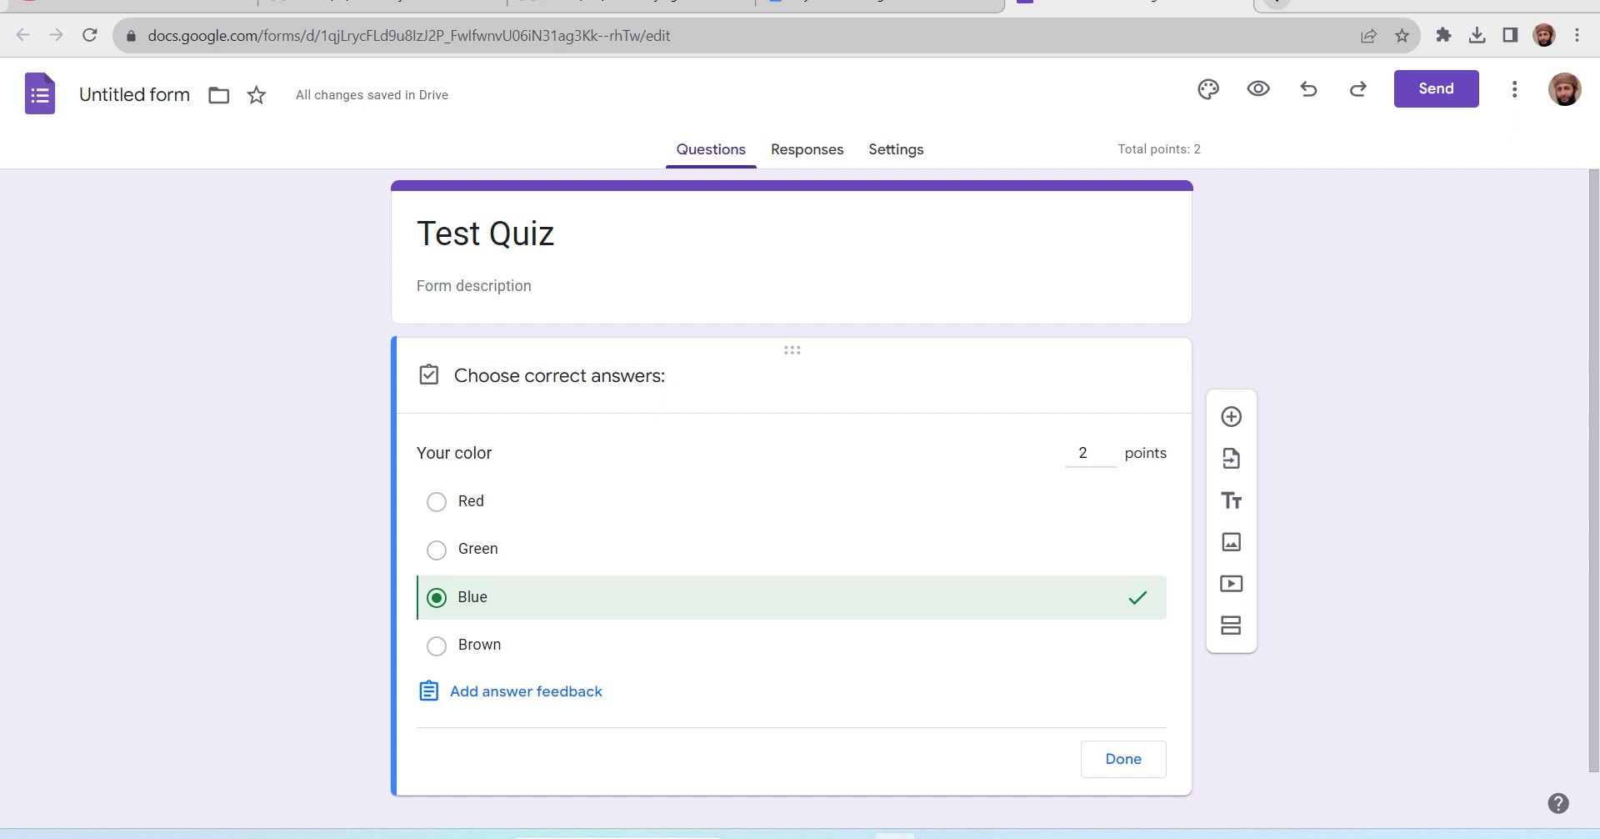
Add the feedback "Please TRy again" for incorrect and "Very Good" for correct answers to "Your color", and finish its answer key.
scroll(792, 483, down, 1)
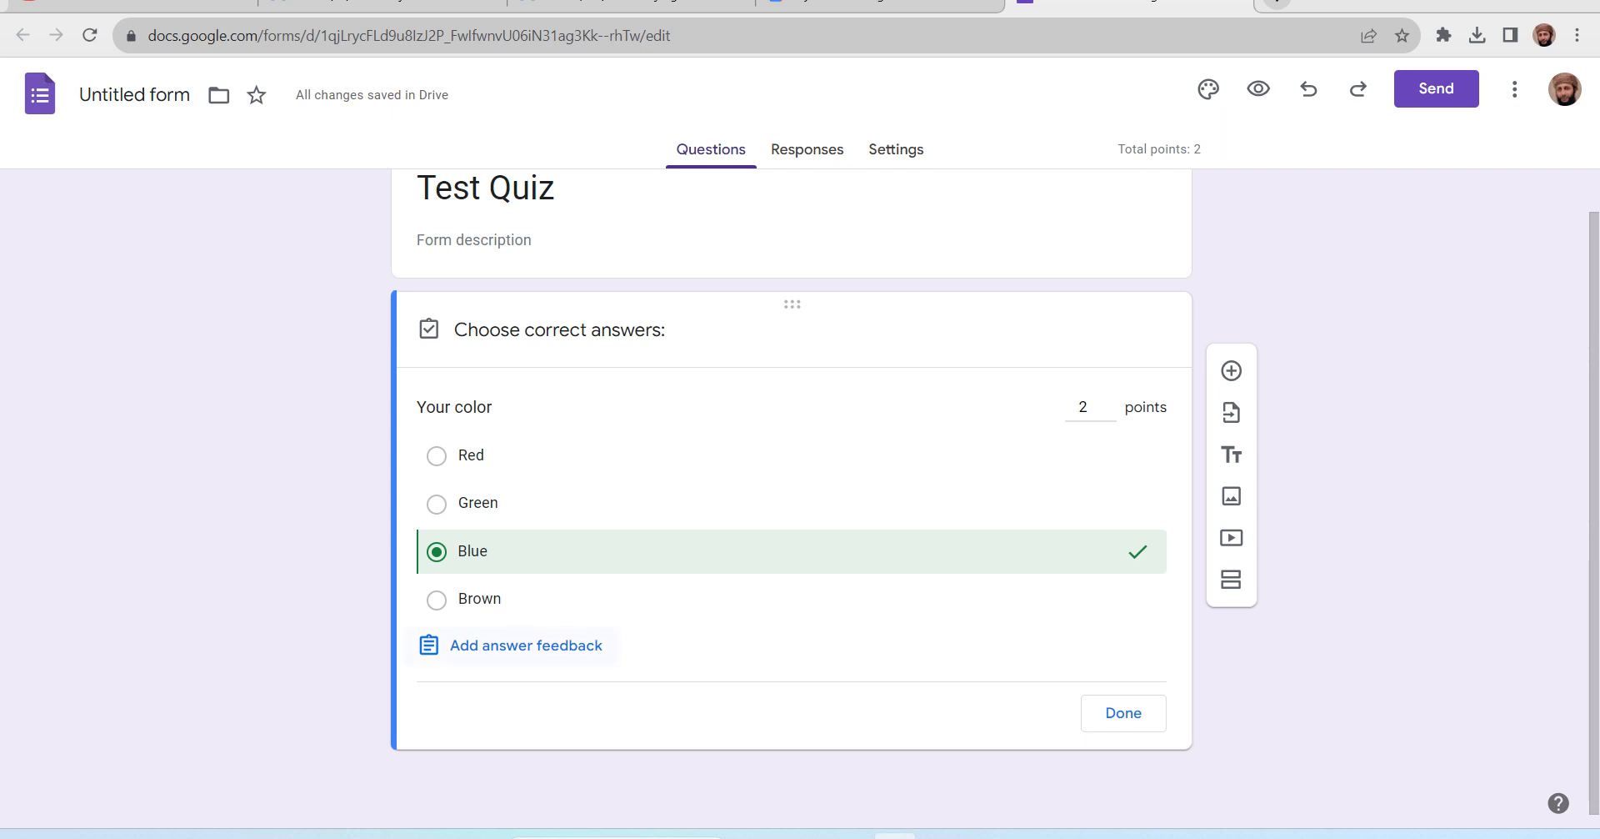
click(520, 646)
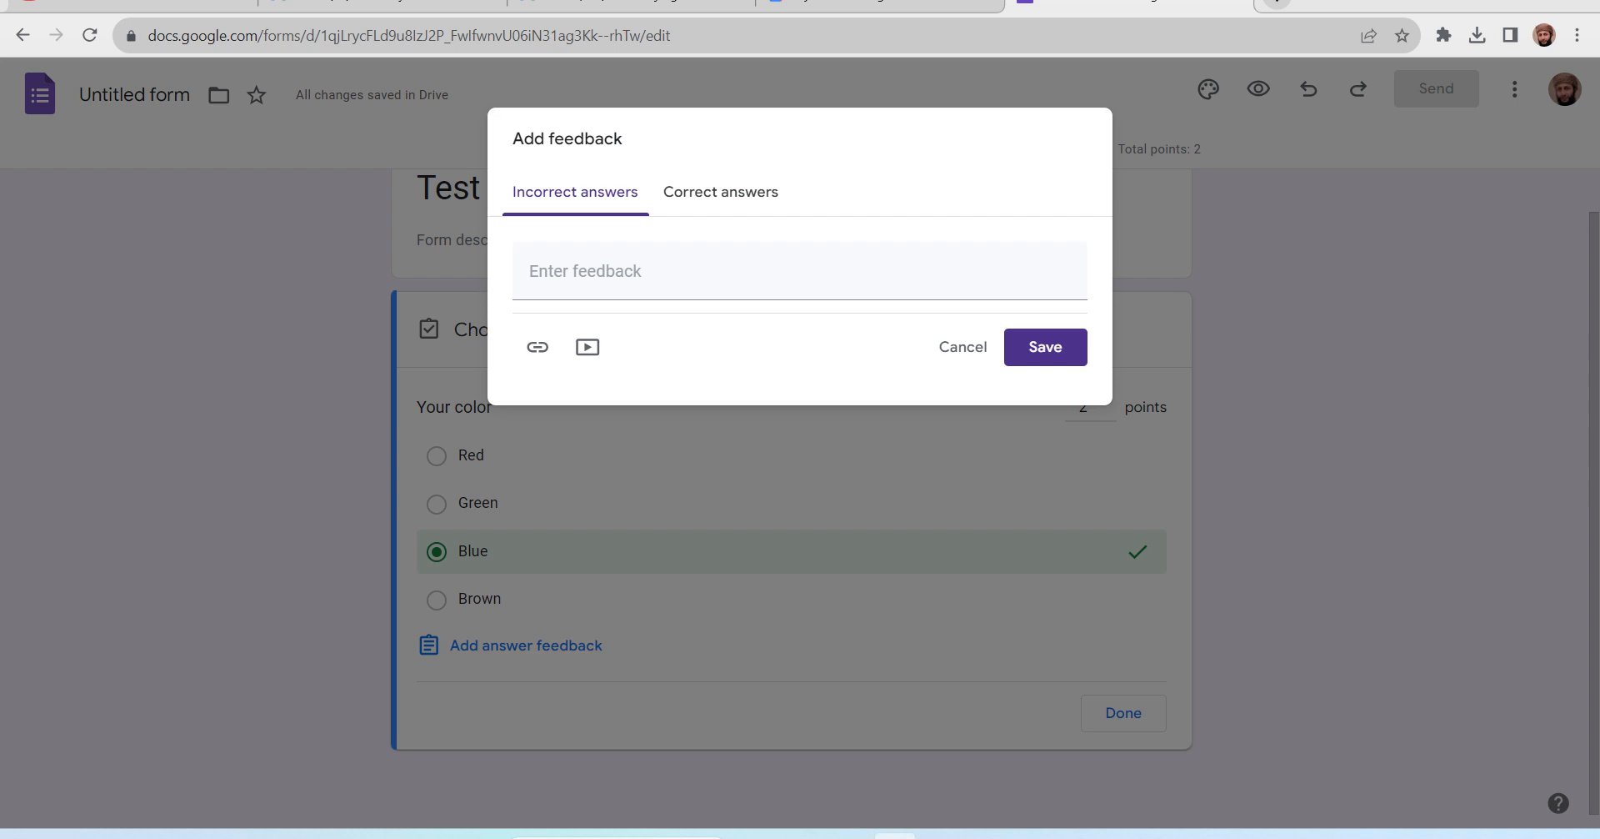
click(583, 271)
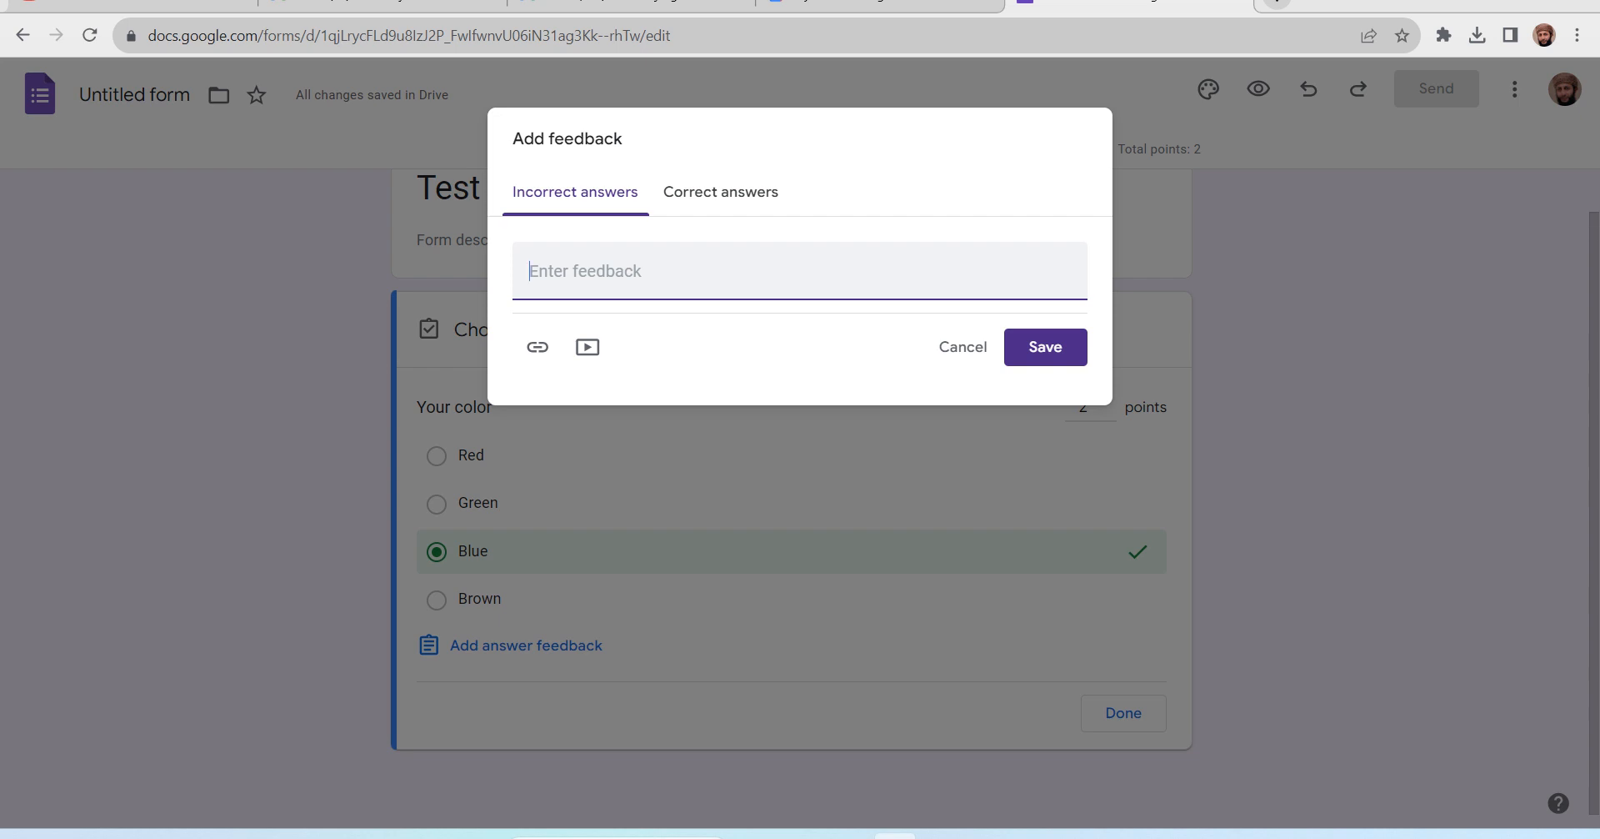
text(Please TRy)
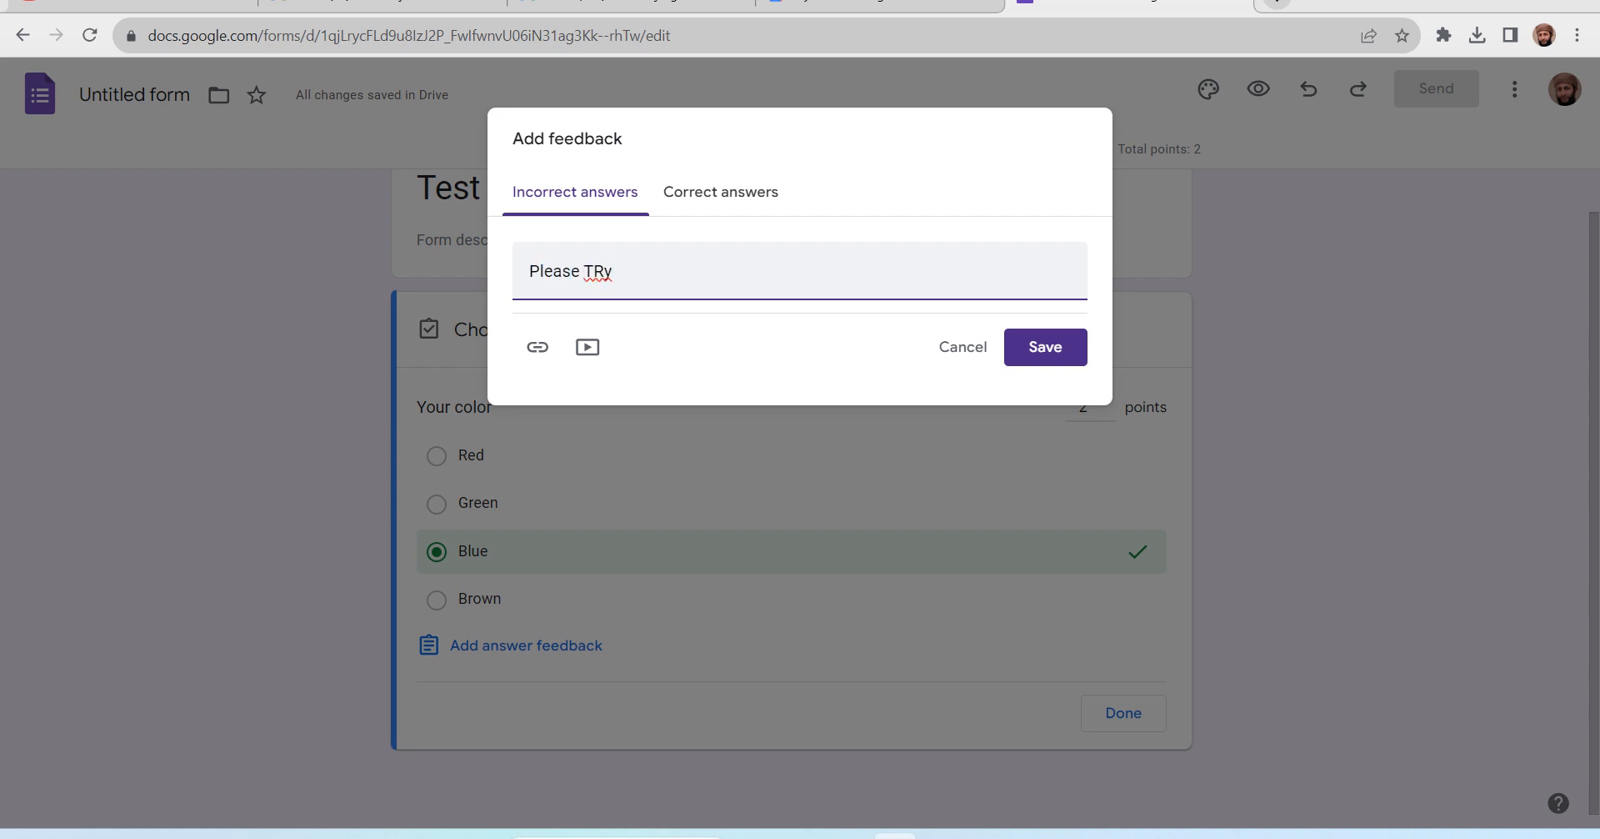
text( again)
click(721, 191)
click(726, 271)
text(Very Good)
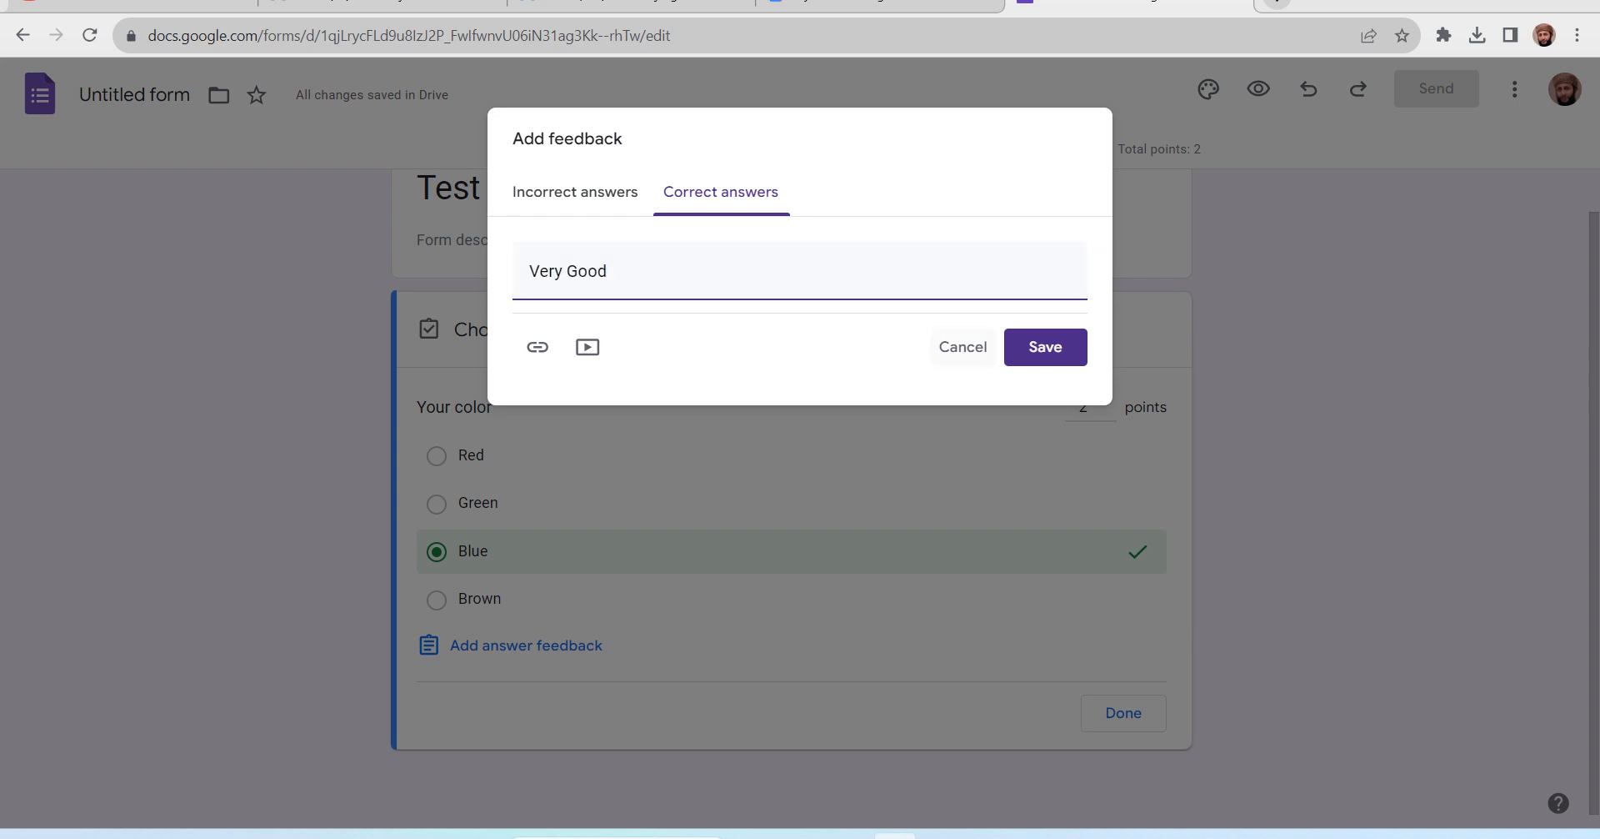
click(1046, 347)
scroll(791, 492, down, 3)
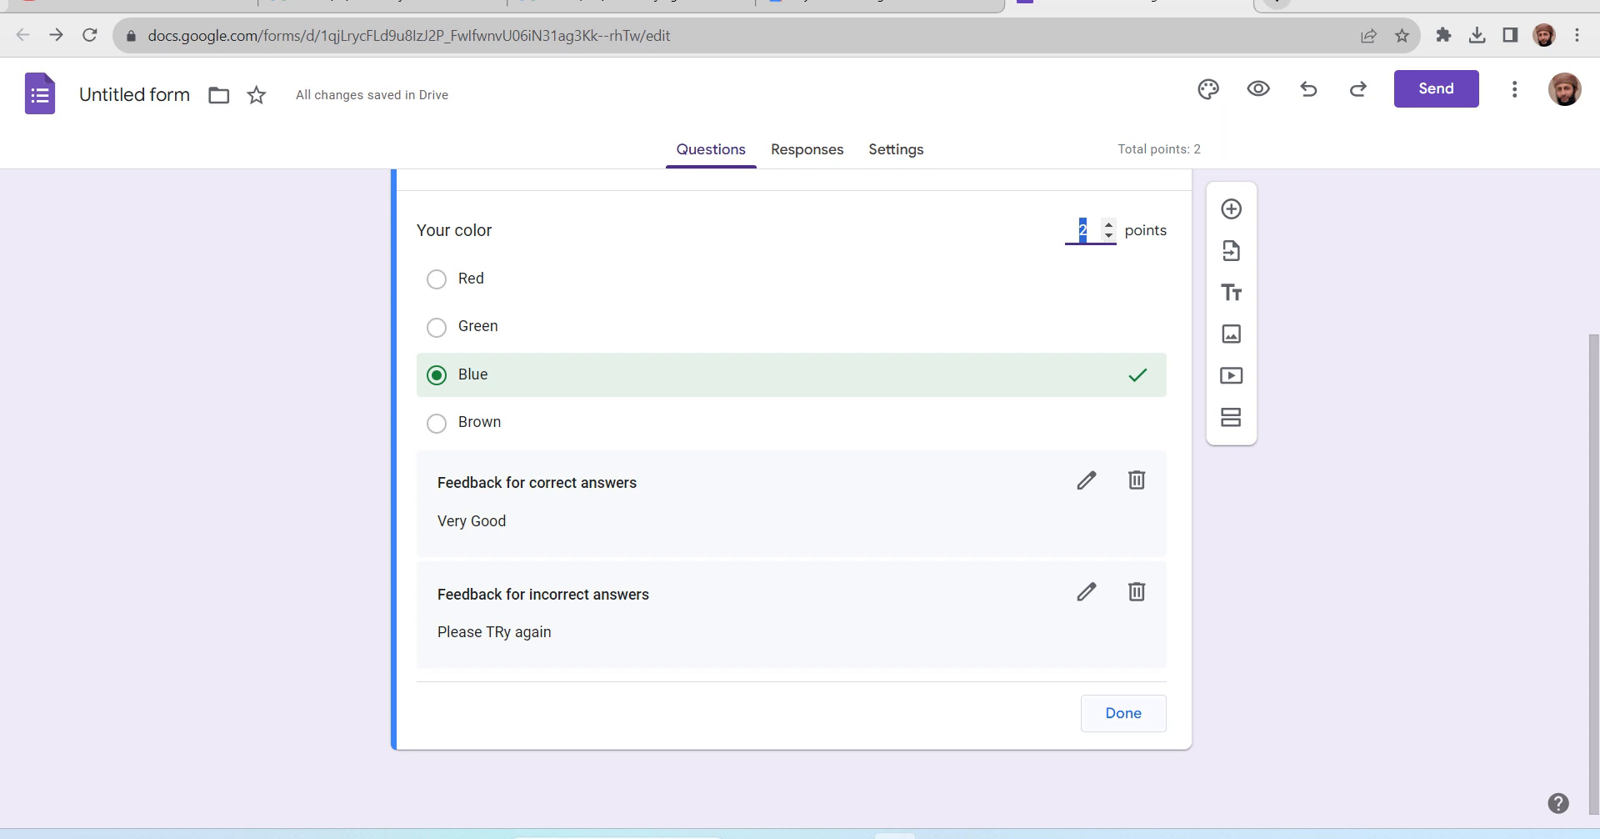
click(1124, 713)
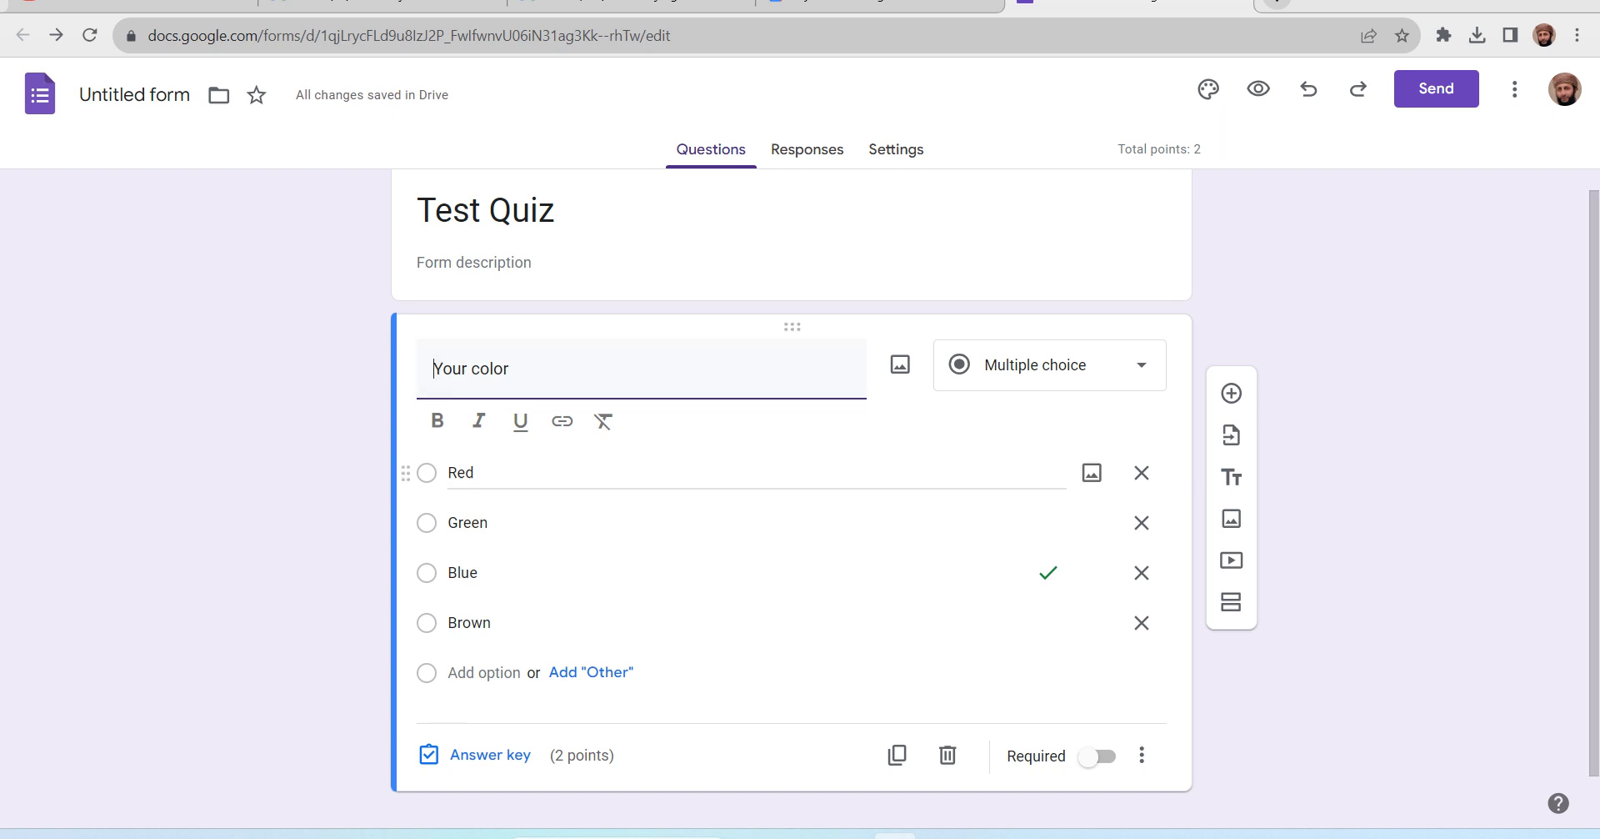
Add a second question below "Your color", a short-answer one reading "What is your college".
scroll(751, 583, down, 1)
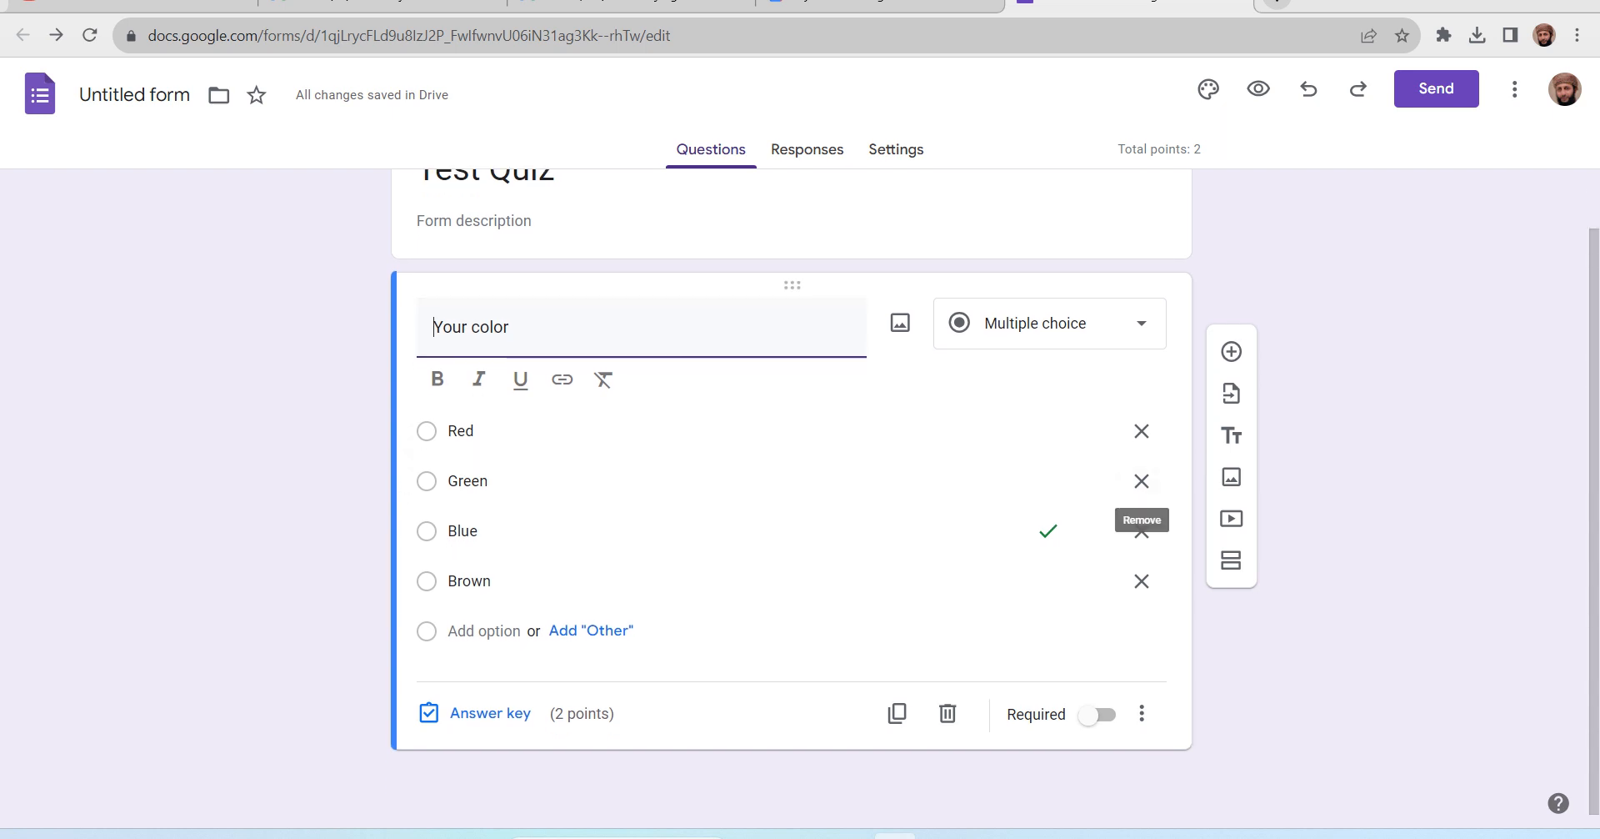
click(1232, 351)
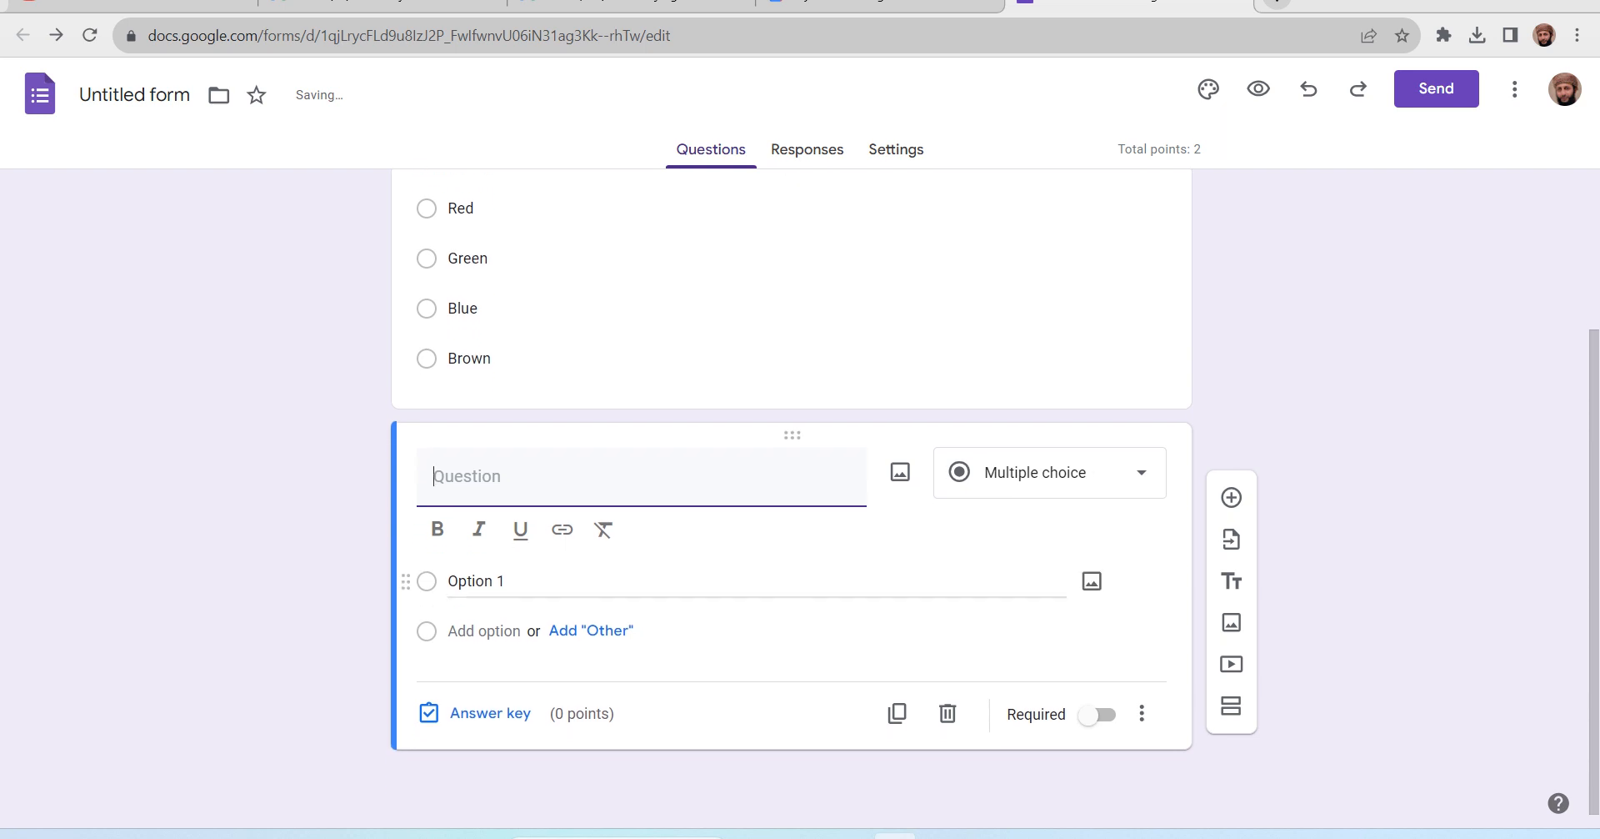
text(Waht i)
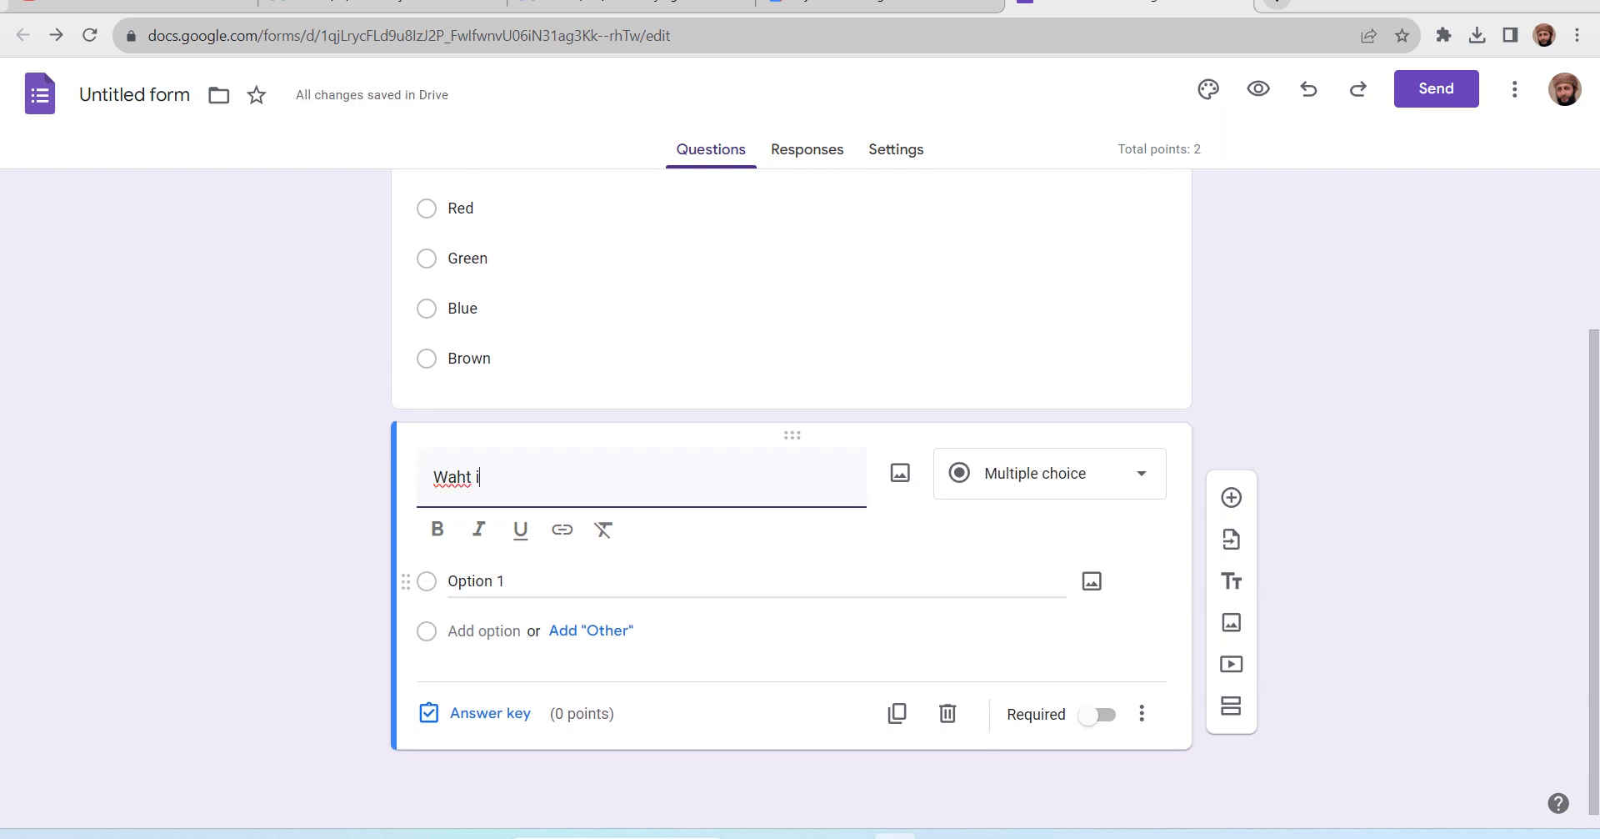
text(s yo)
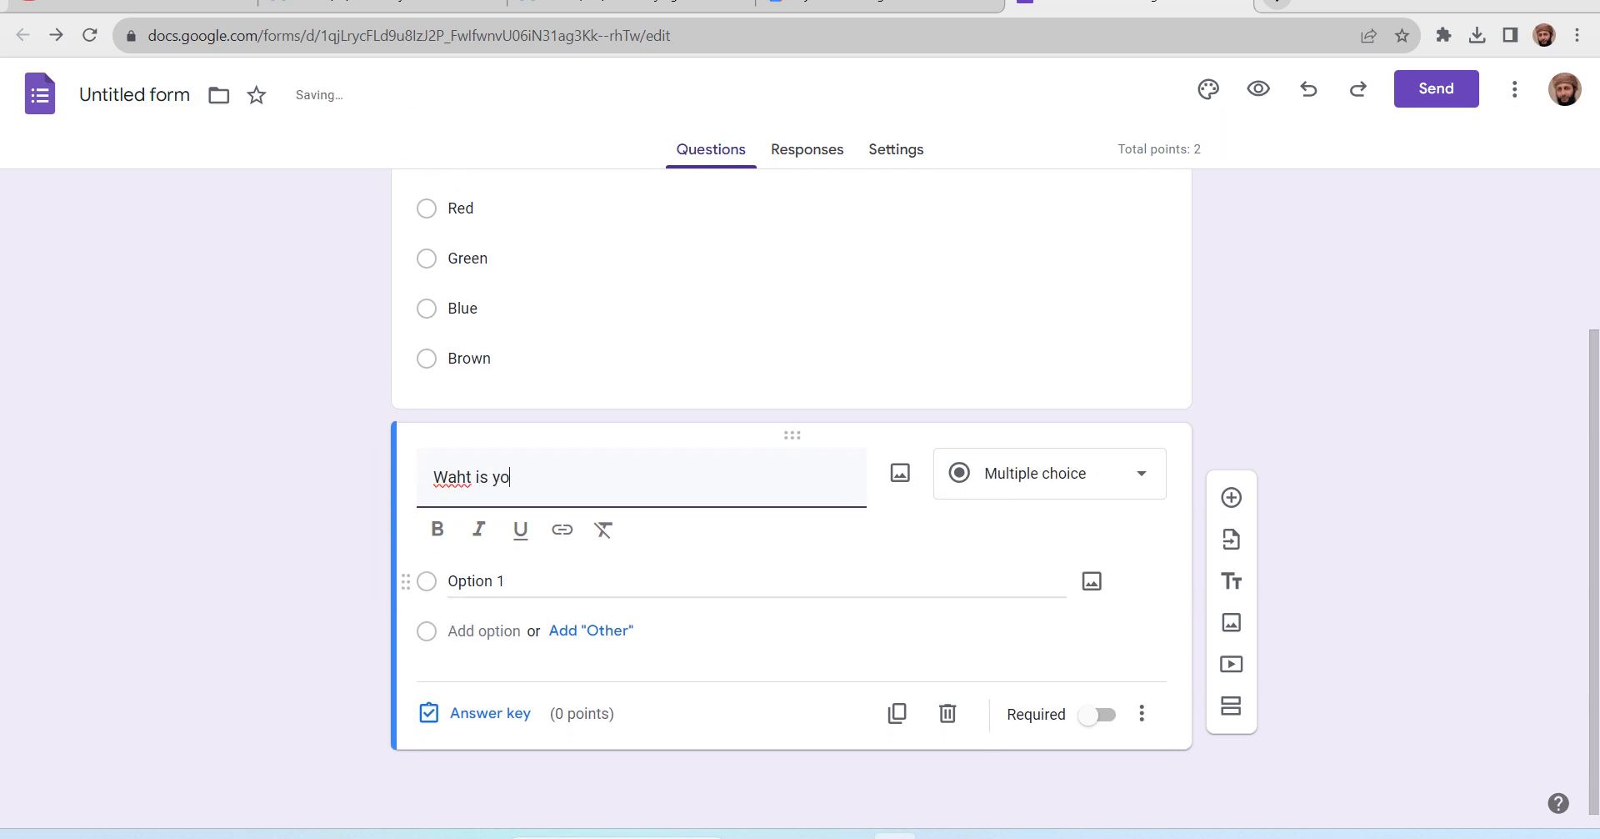
text(ur collge)
text(e)
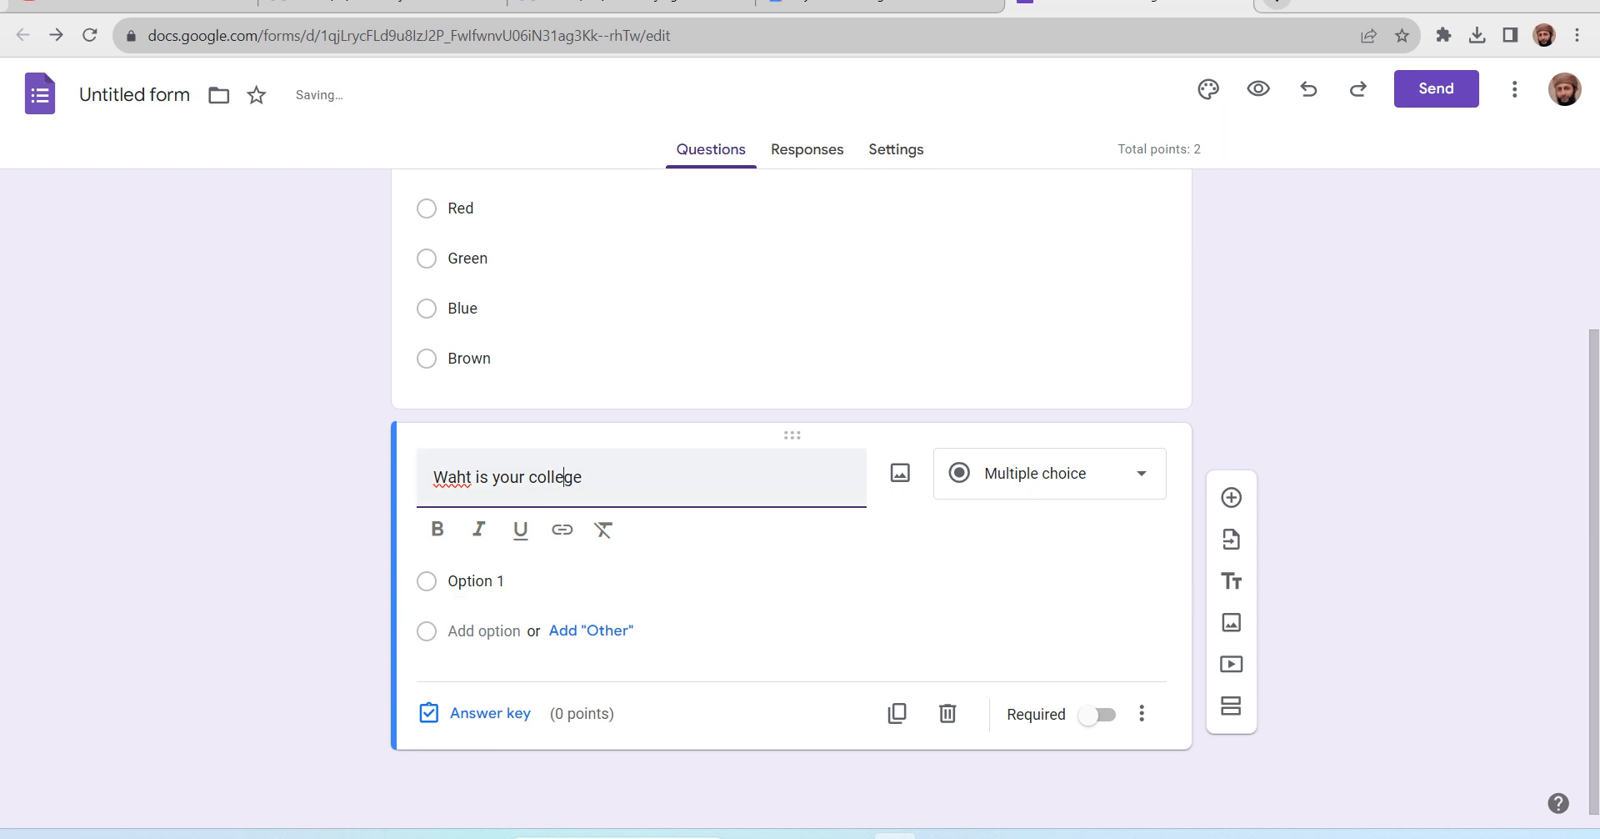
click(465, 476)
key(BackSpace)
key(BackSpace)
text(hat)
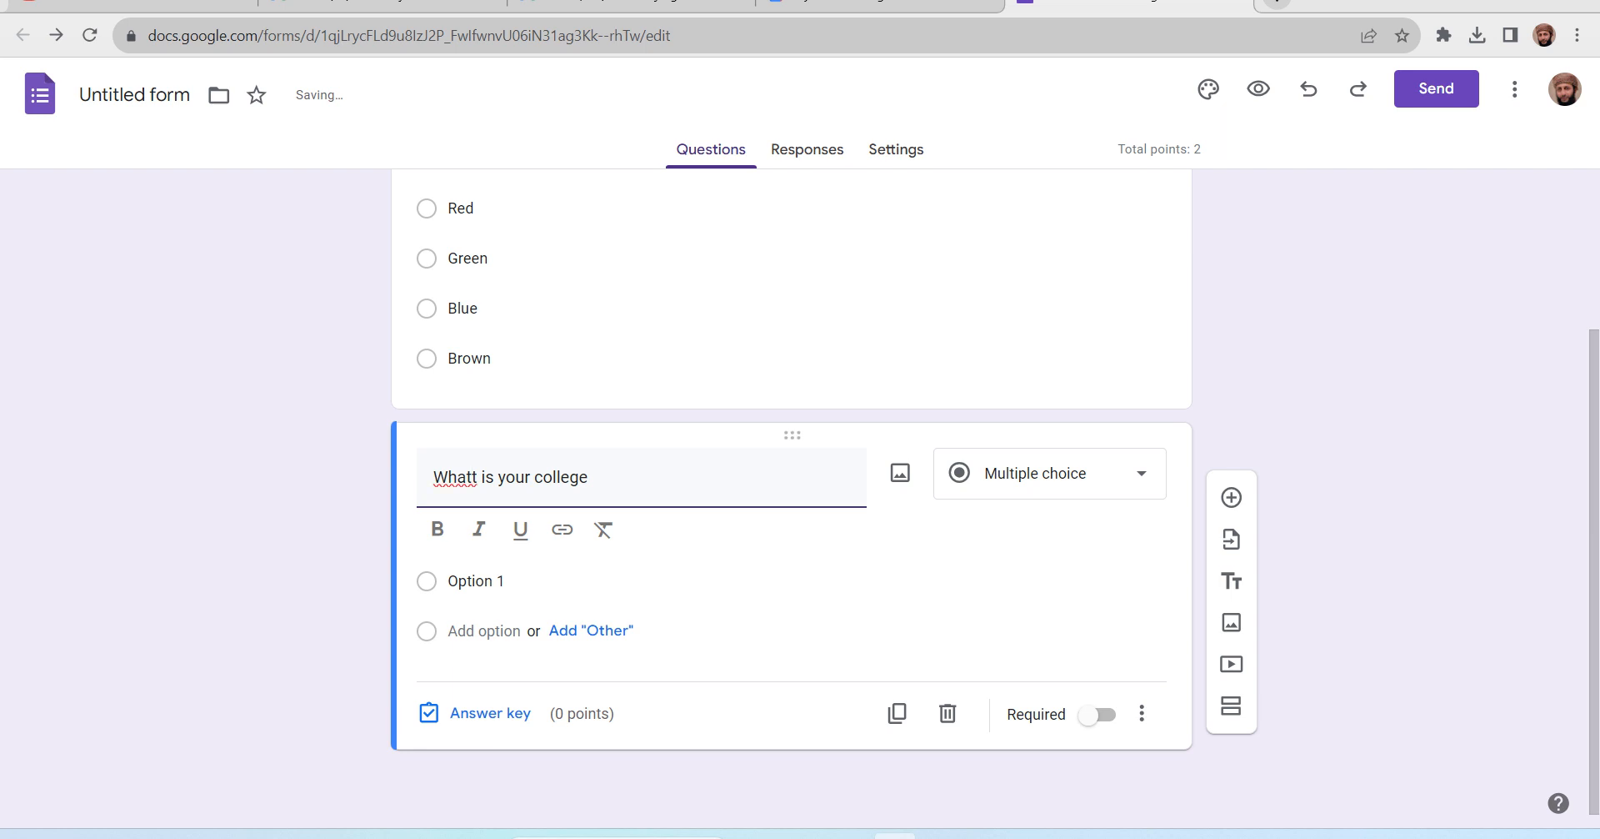
key(Delete)
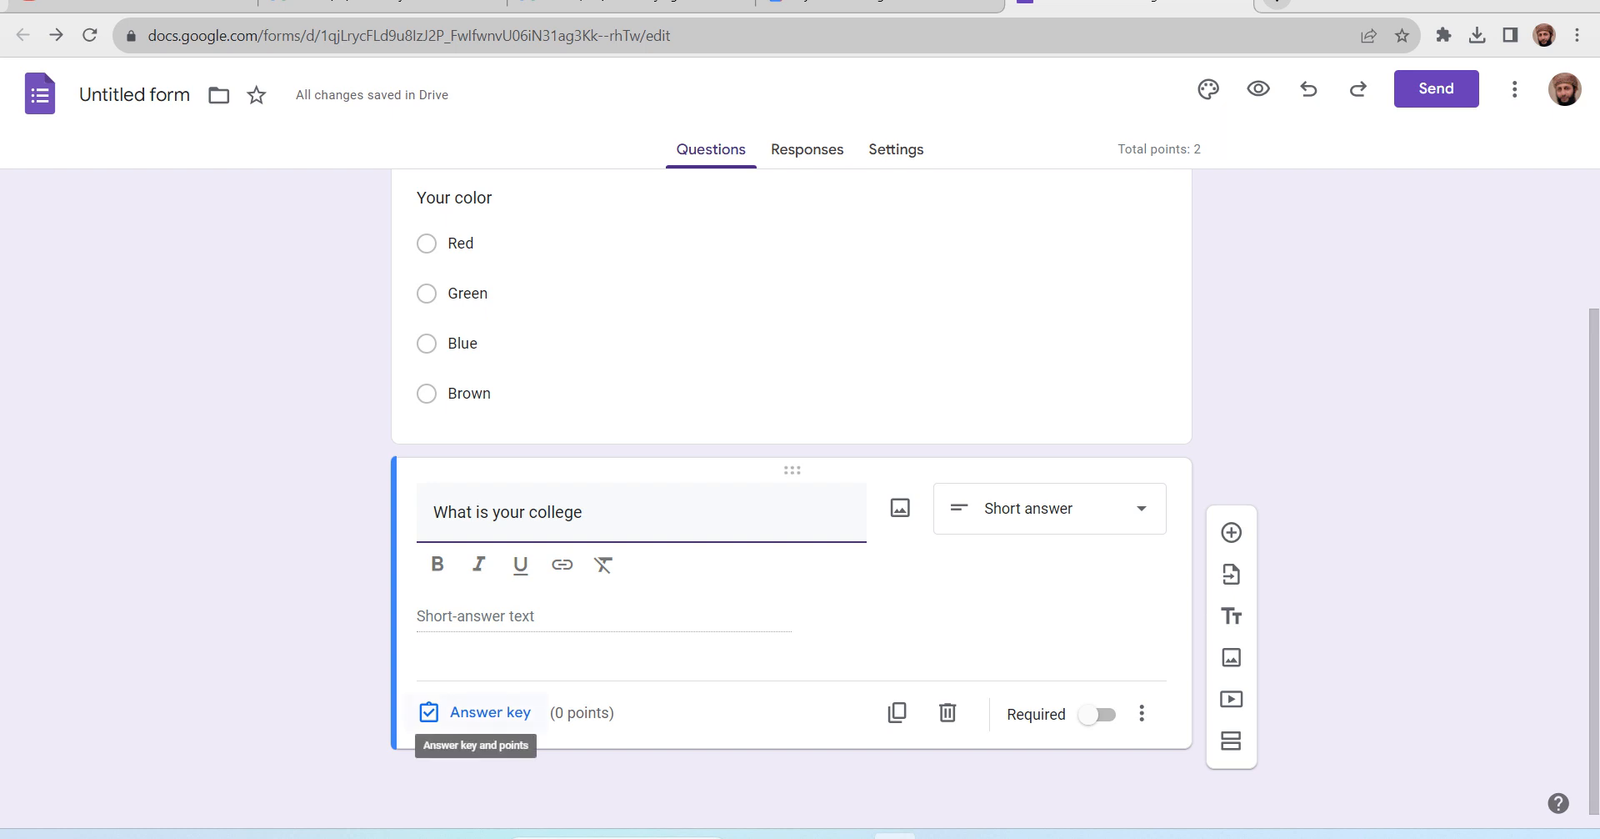
In the answer key of "What is your college", assign 3 points and finish the answer key.
click(475, 712)
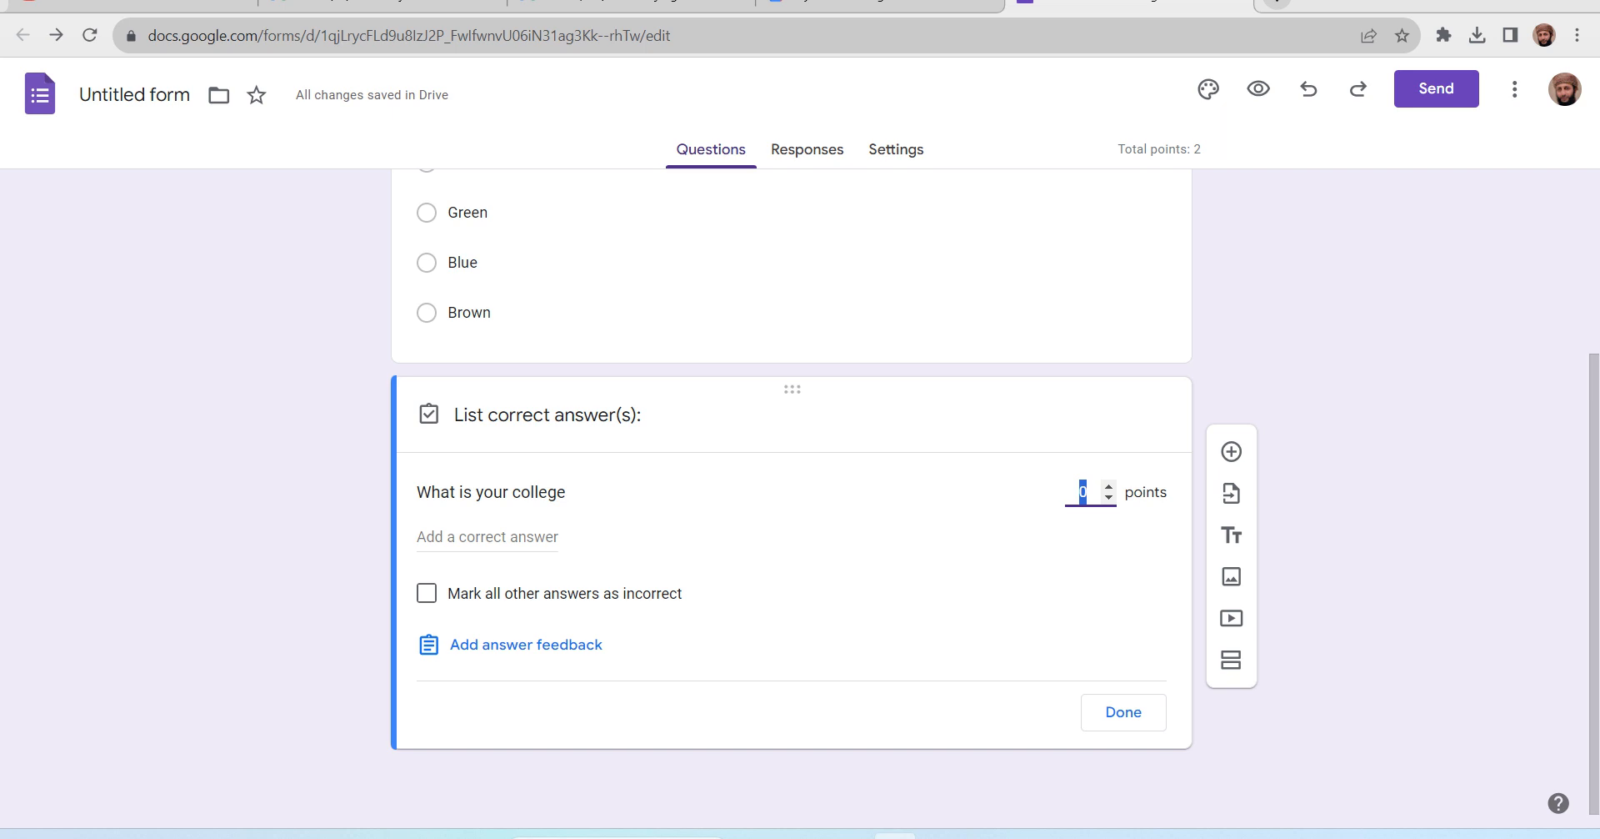
text(3)
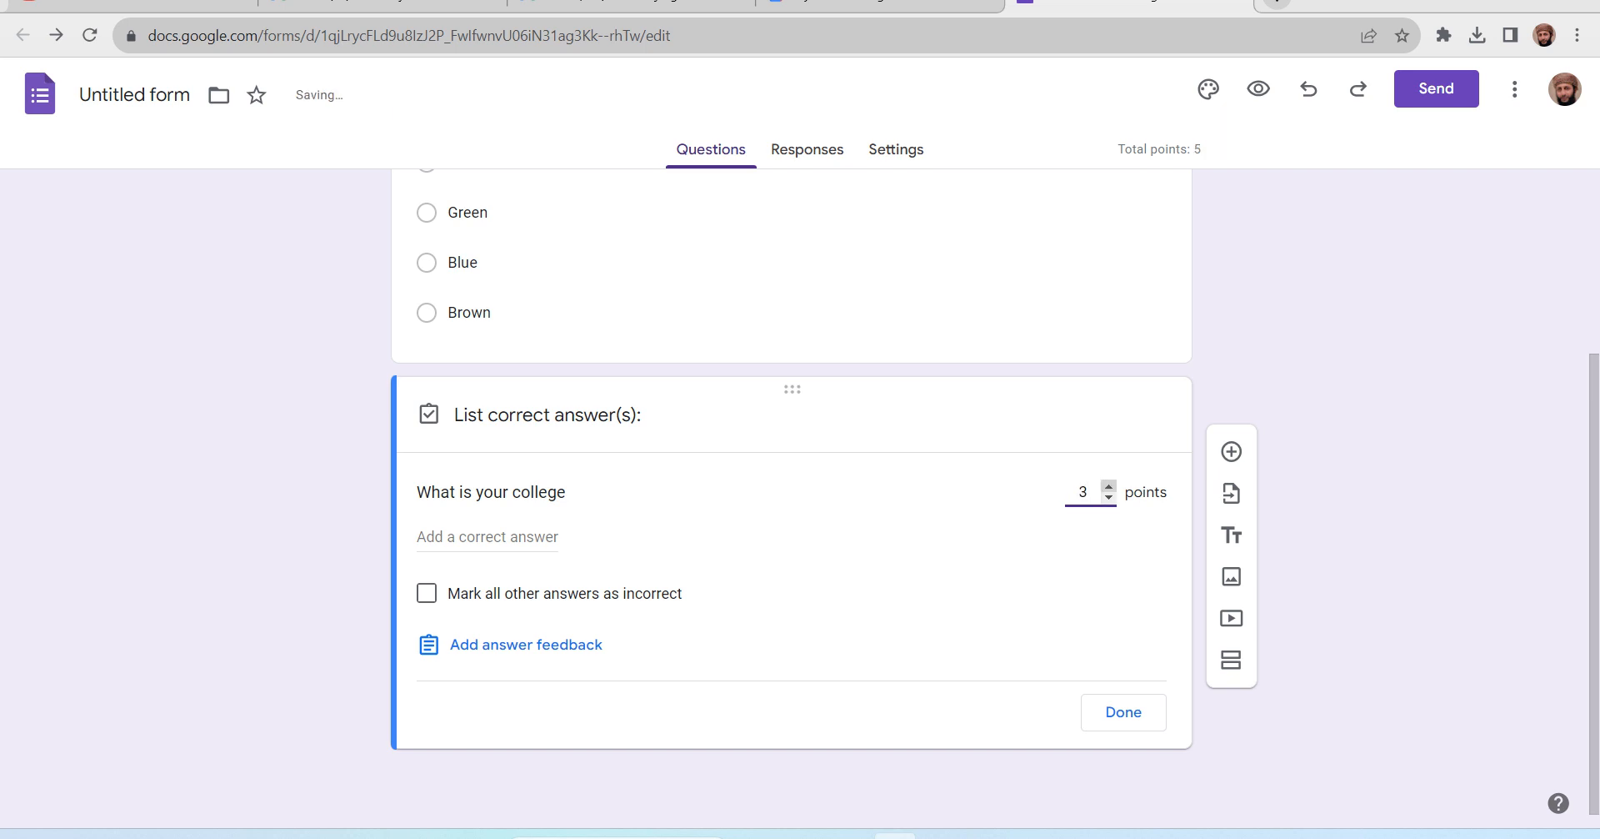
click(1124, 712)
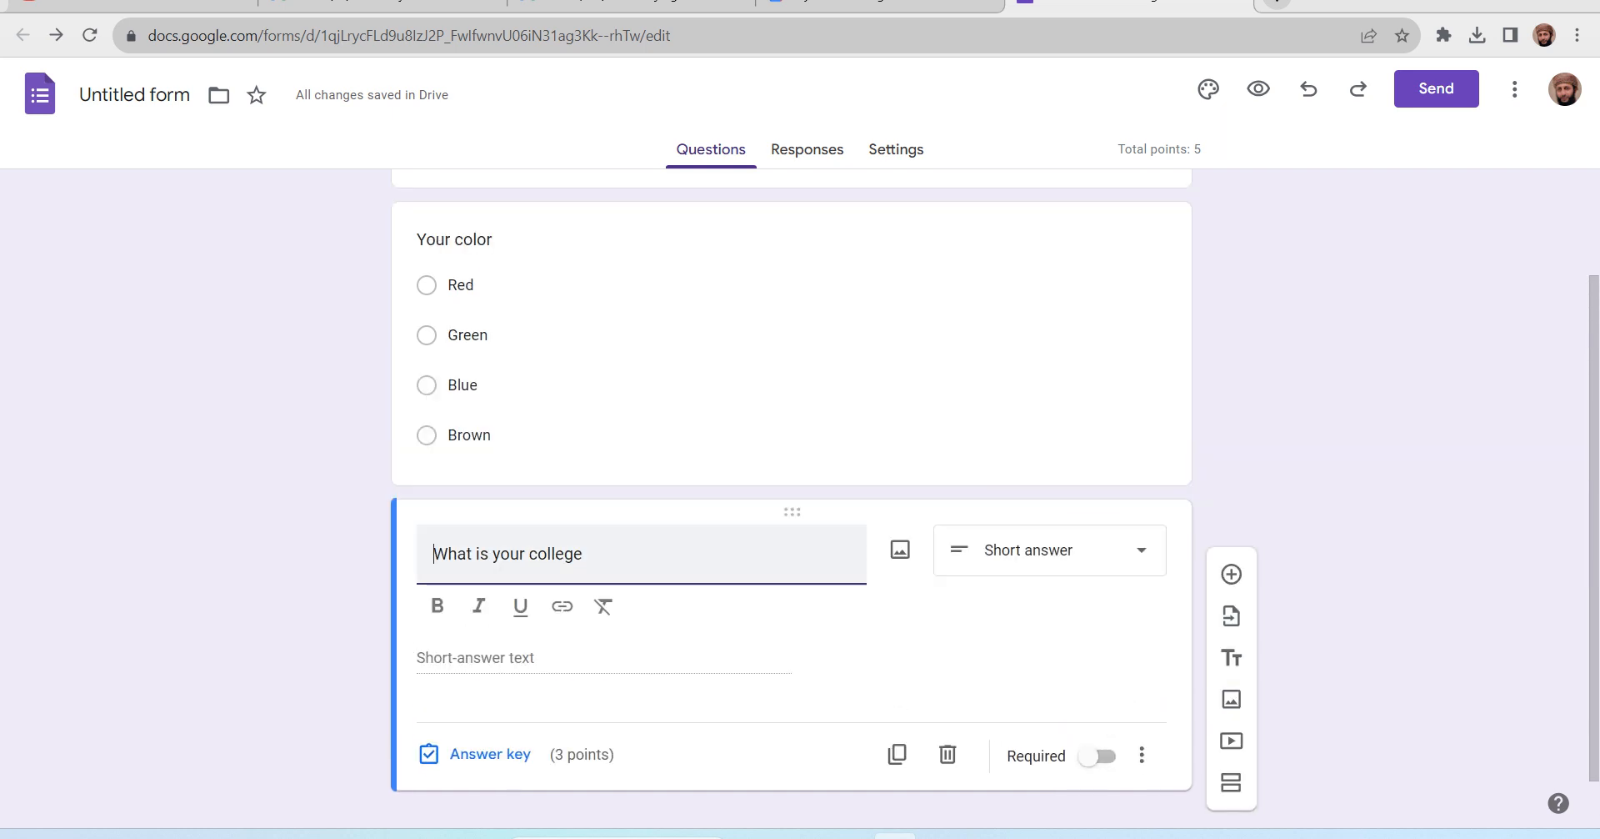
Preview the quiz and submit a test response with Red for "Your color" and "fgfgfg" for "What is your college".
scroll(603, 564, down, 1)
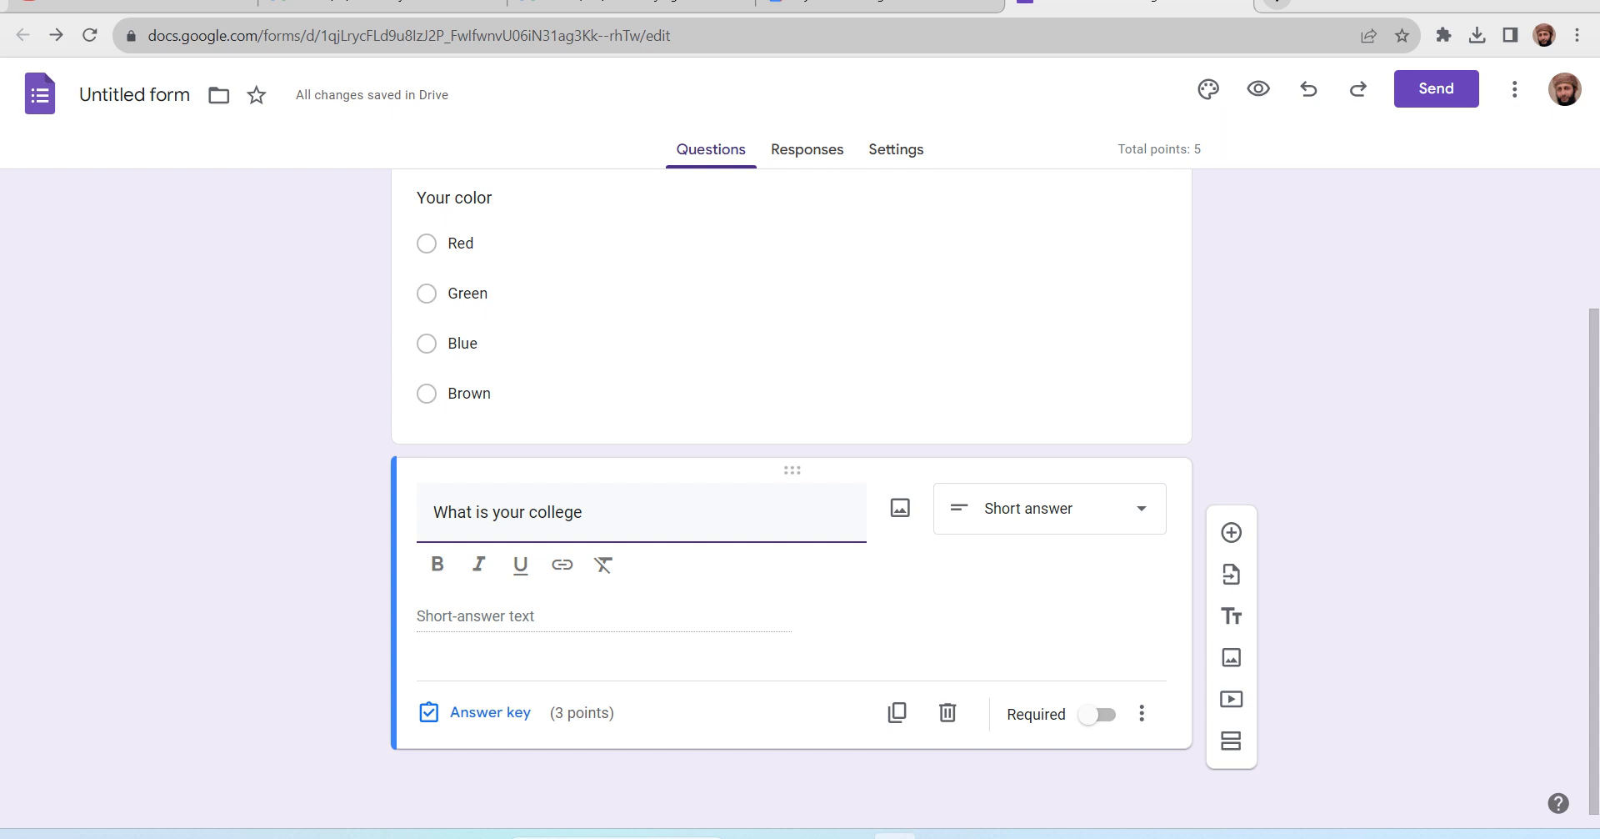
scroll(792, 499, up, 2)
scroll(791, 499, down, 2)
scroll(792, 499, up, 2)
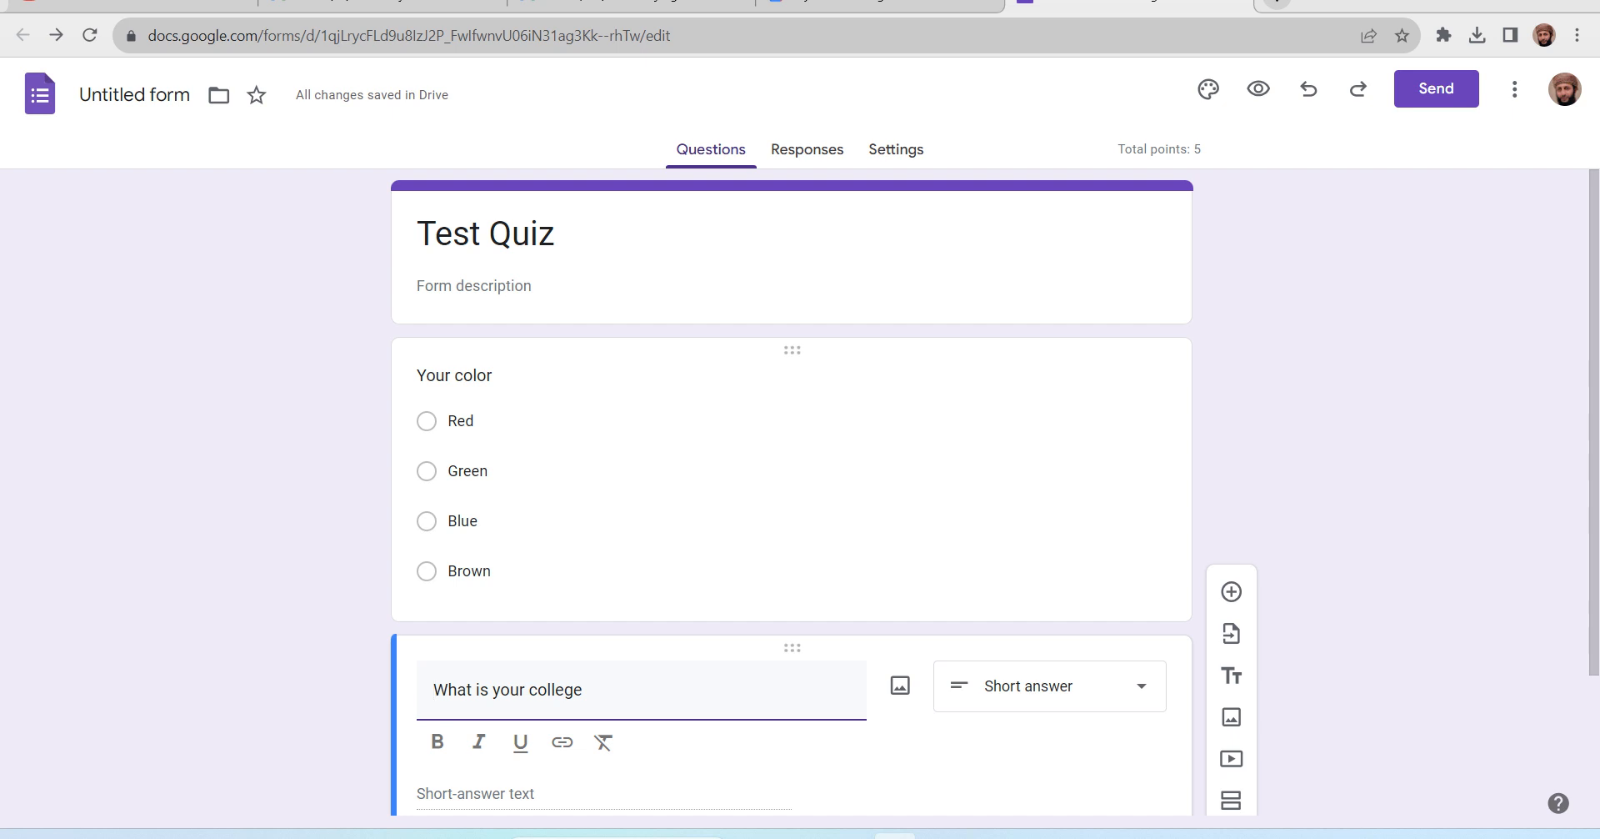
scroll(792, 498, down, 2)
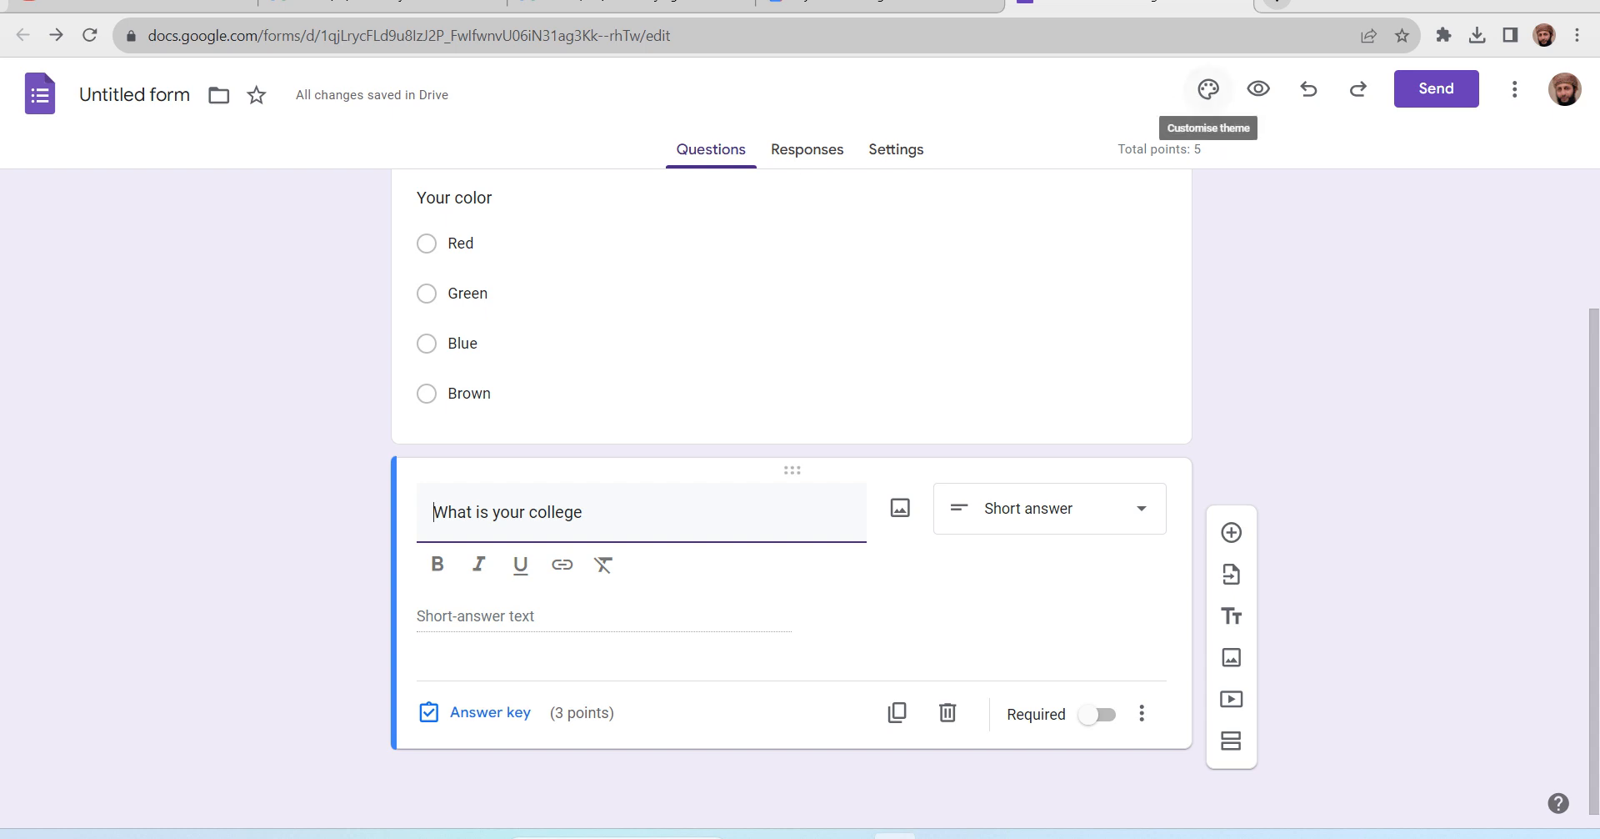
click(1259, 88)
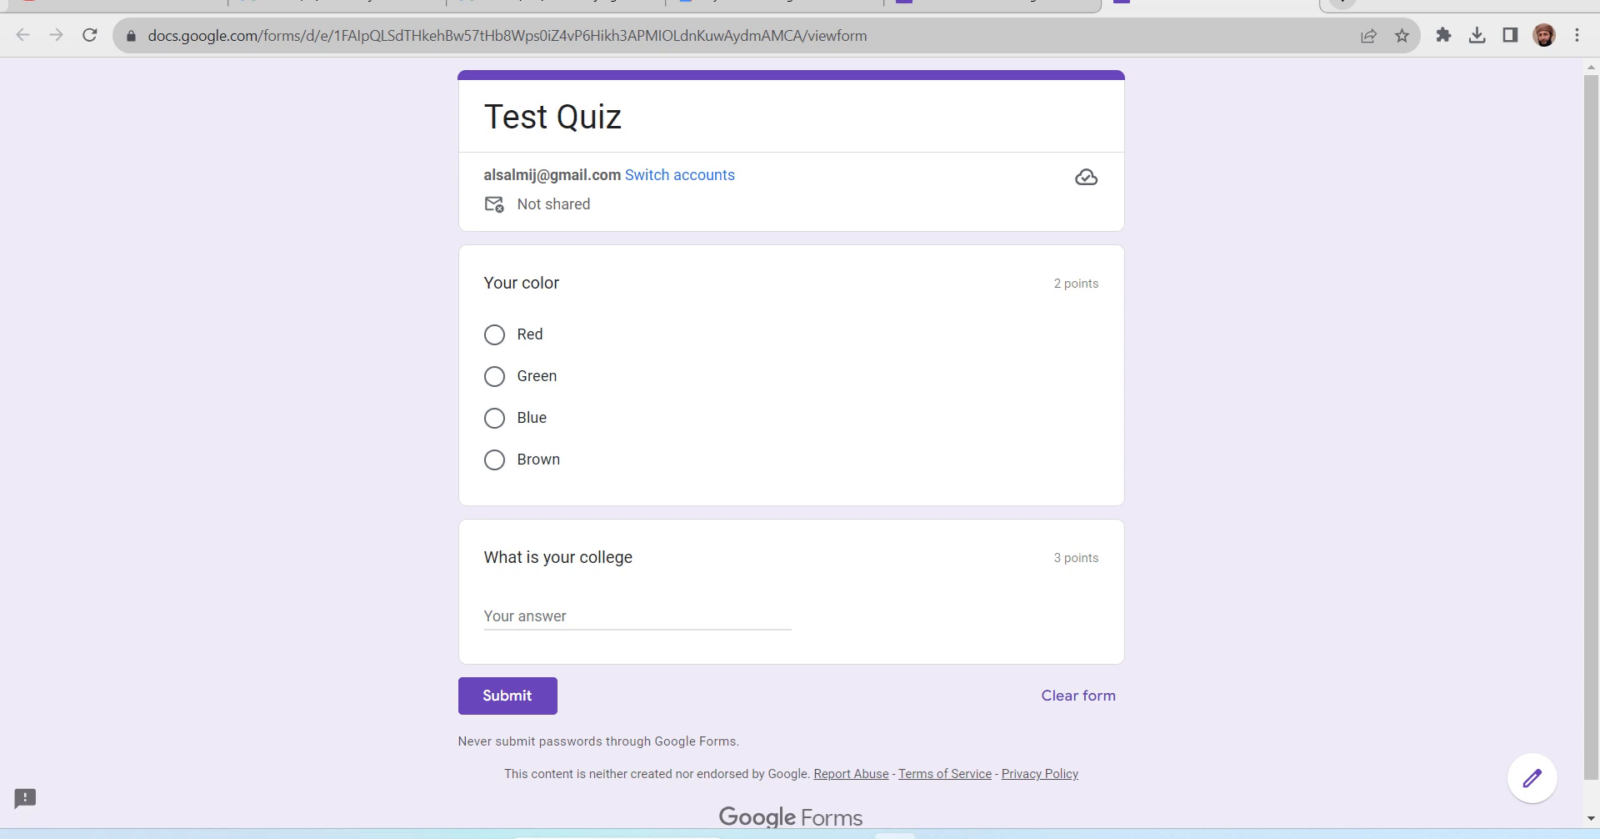
click(494, 335)
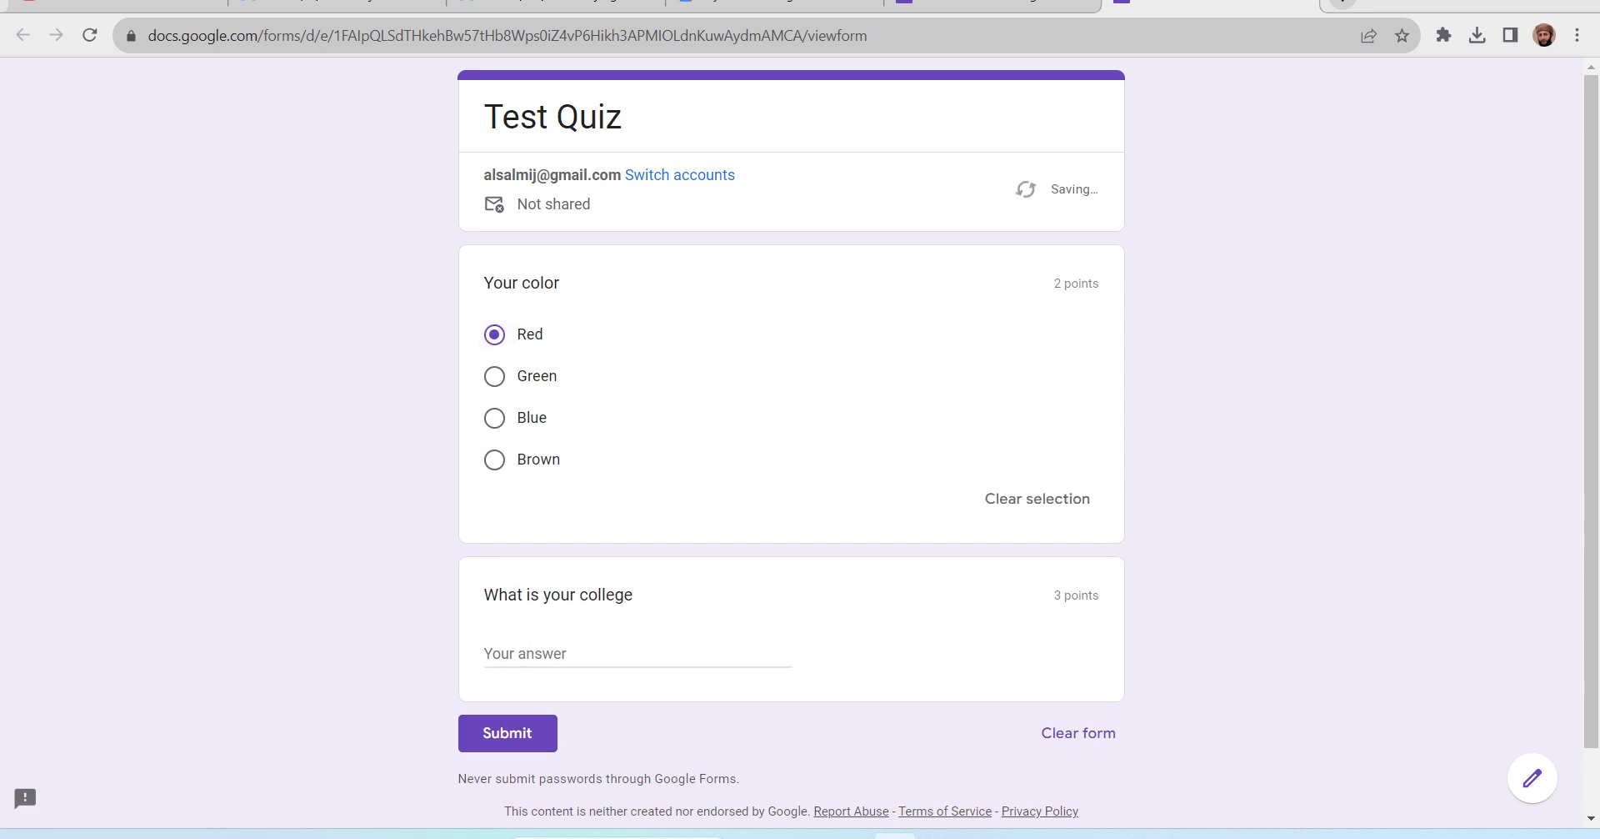
scroll(791, 417, down, 2)
click(550, 582)
text(fgfgfg)
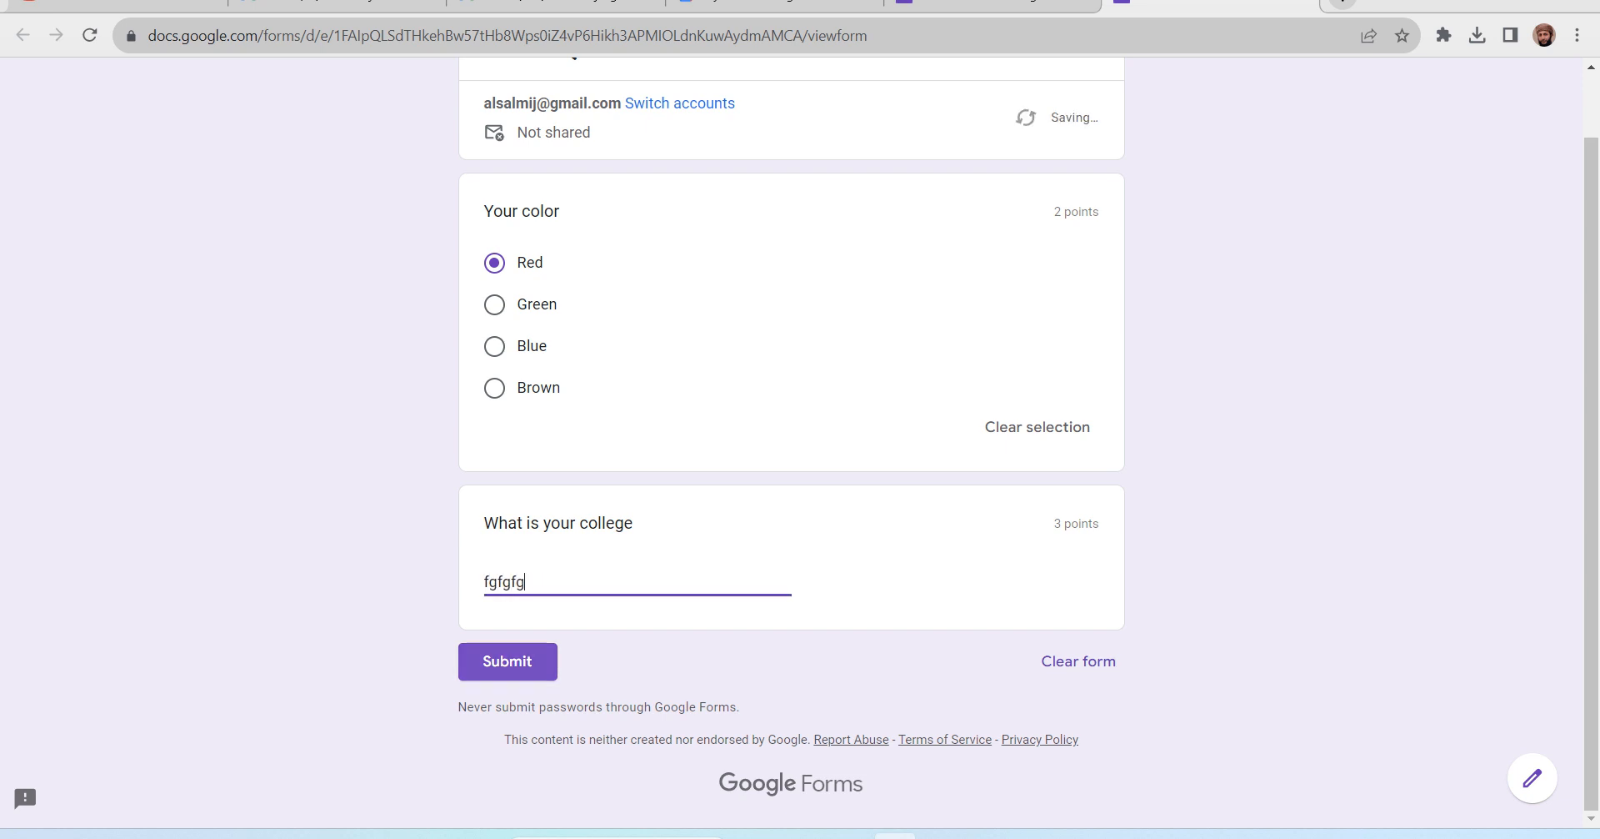
click(507, 661)
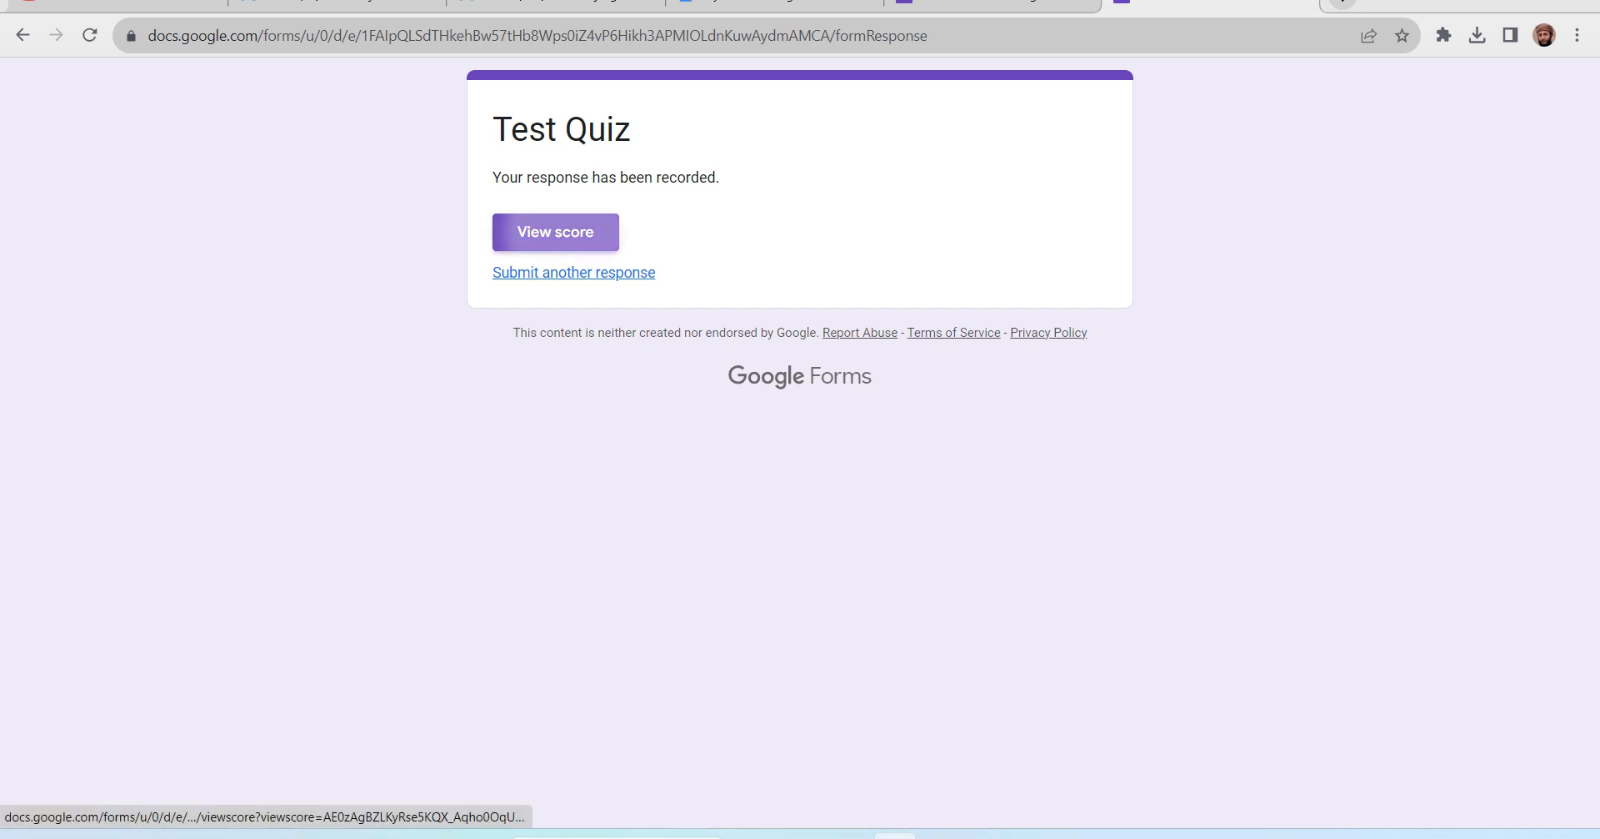
View the score of the submitted response and examine the marking and feedback for both questions.
click(555, 232)
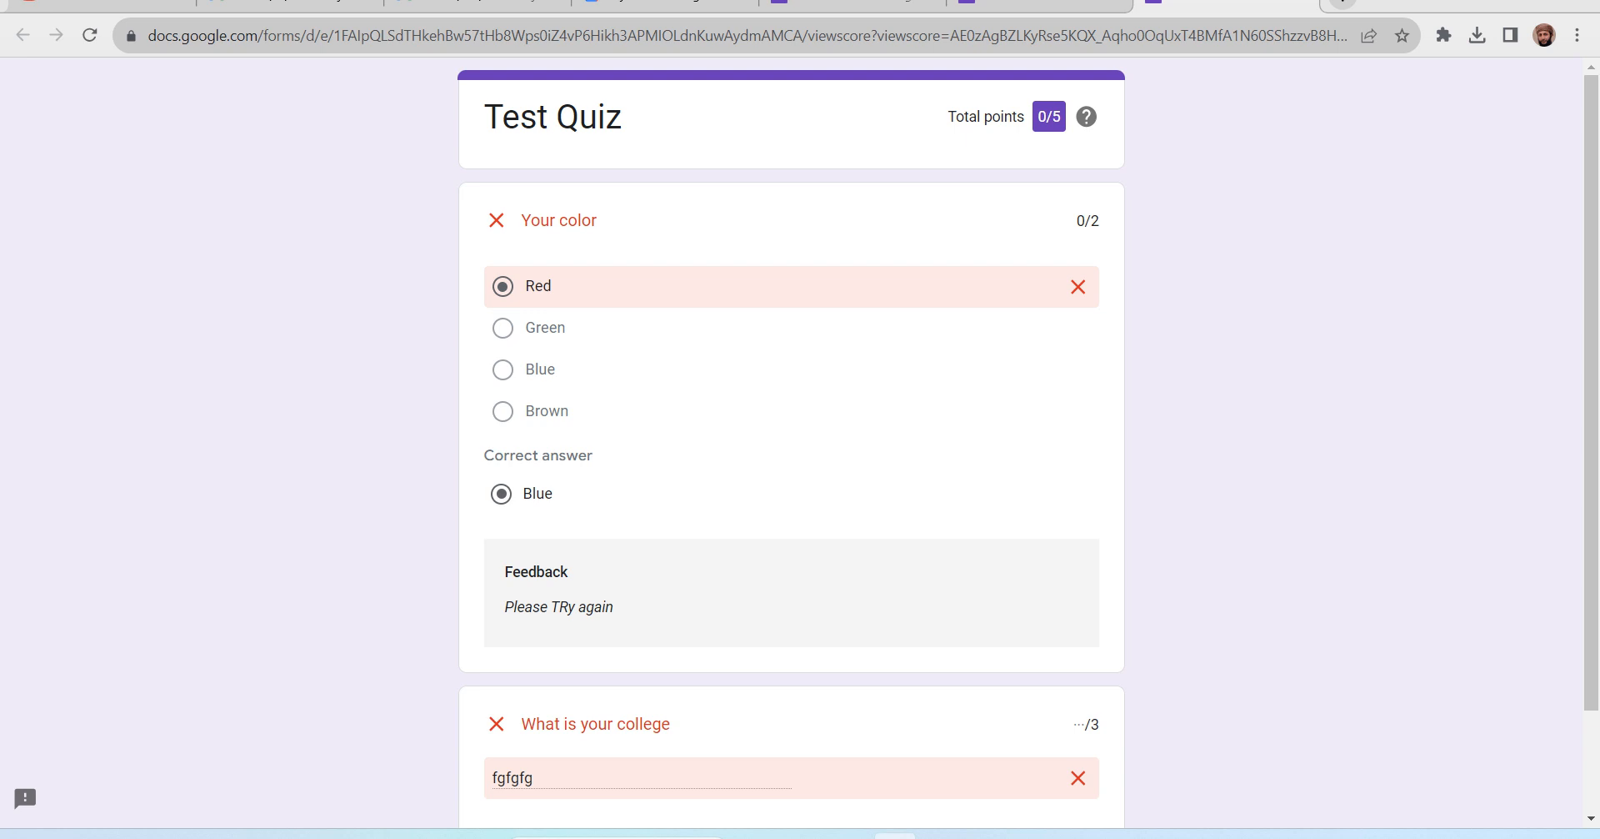
scroll(792, 451, down, 2)
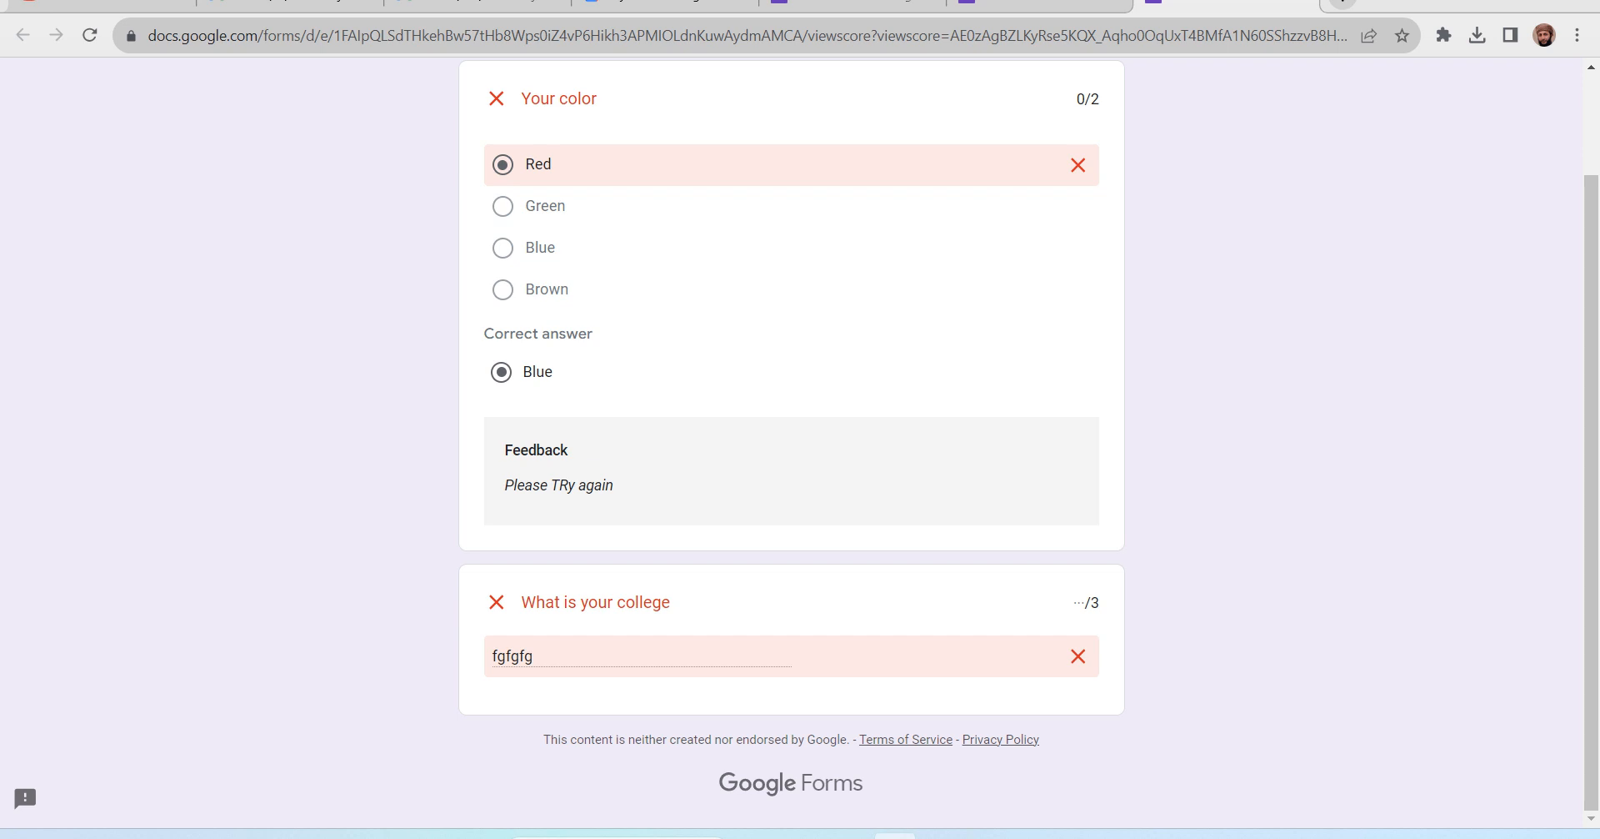
scroll(792, 450, up, 2)
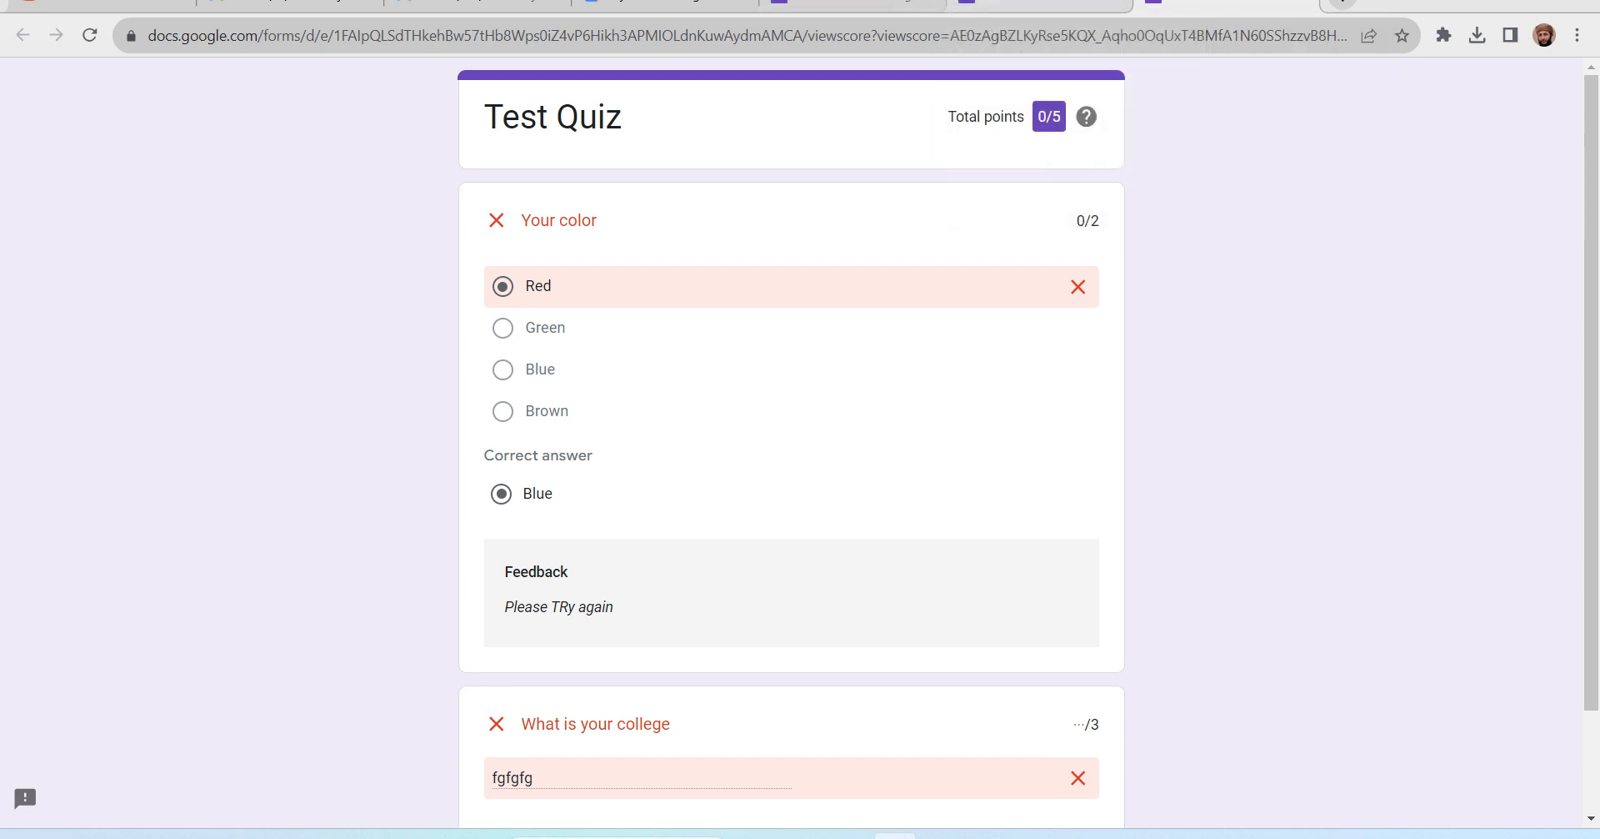
Return to the form editor, preview the quiz again and submit a second response with Blue and "ffgf".
click(1040, 4)
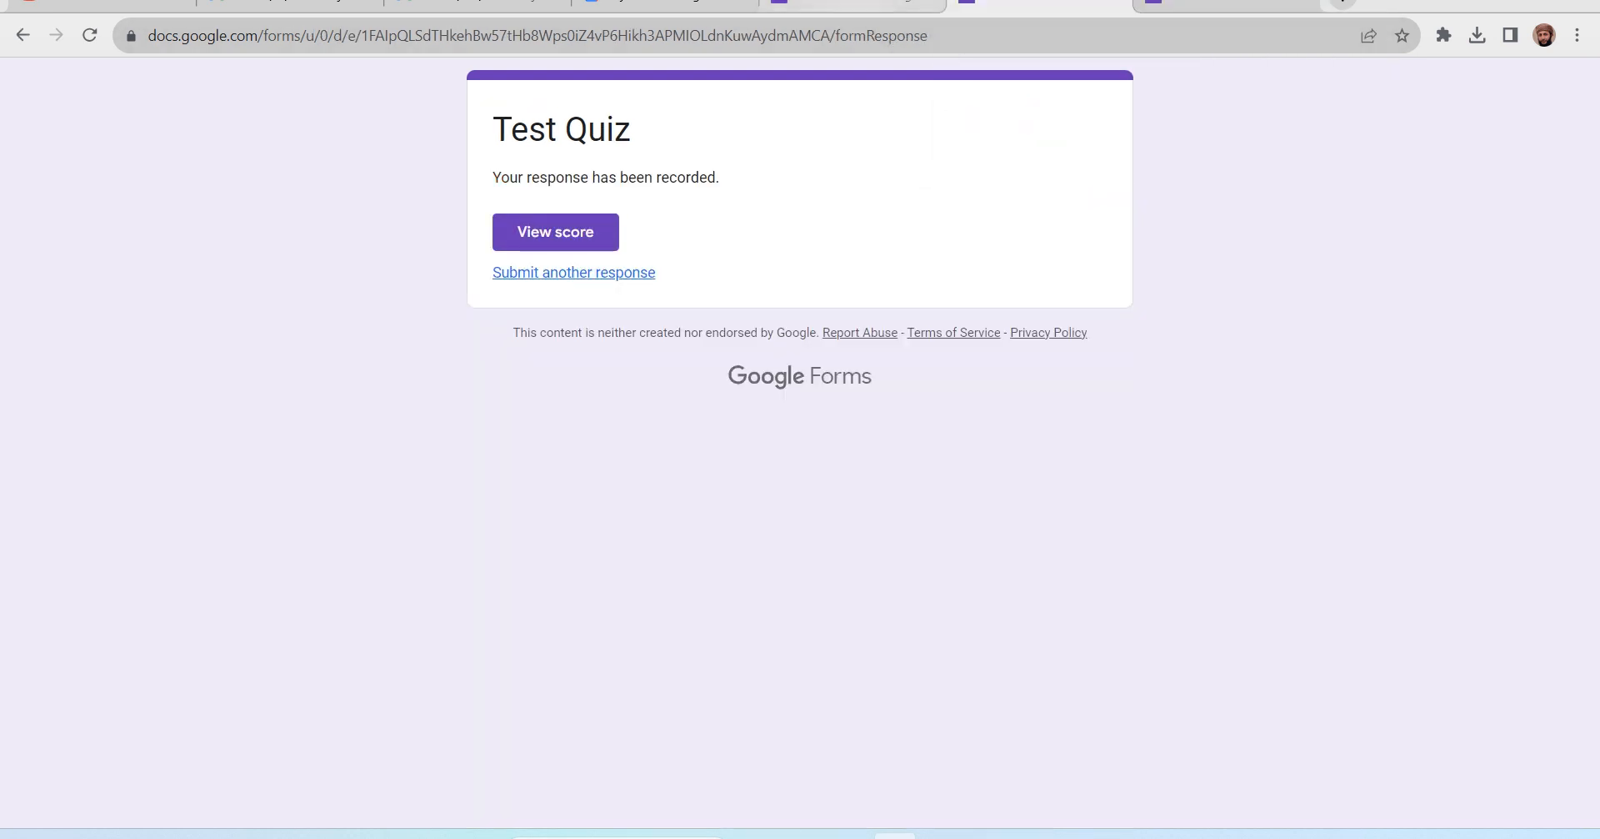
click(856, 4)
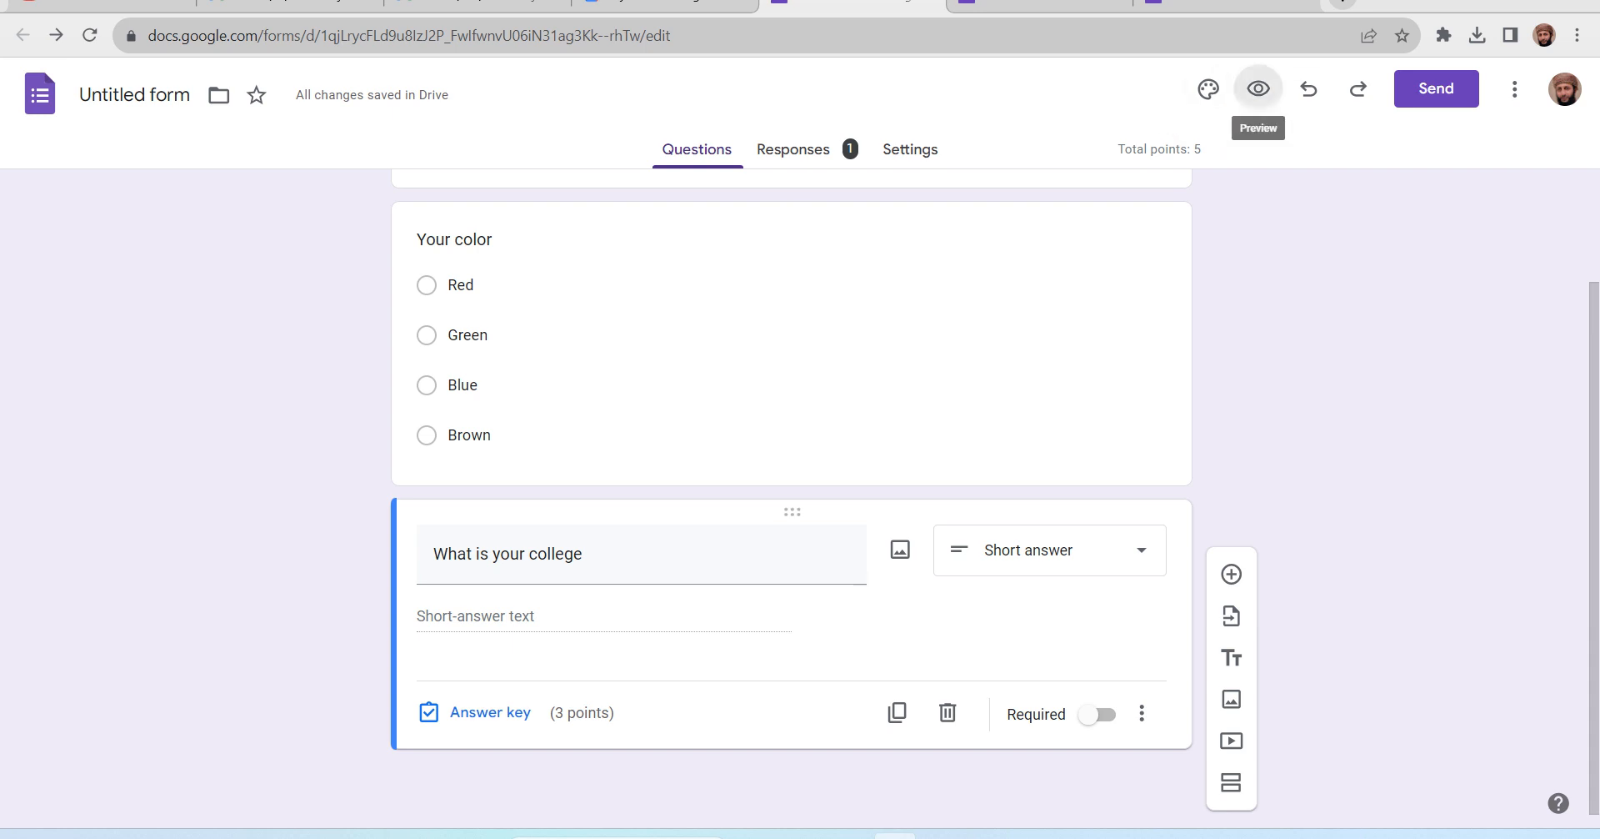
click(1259, 89)
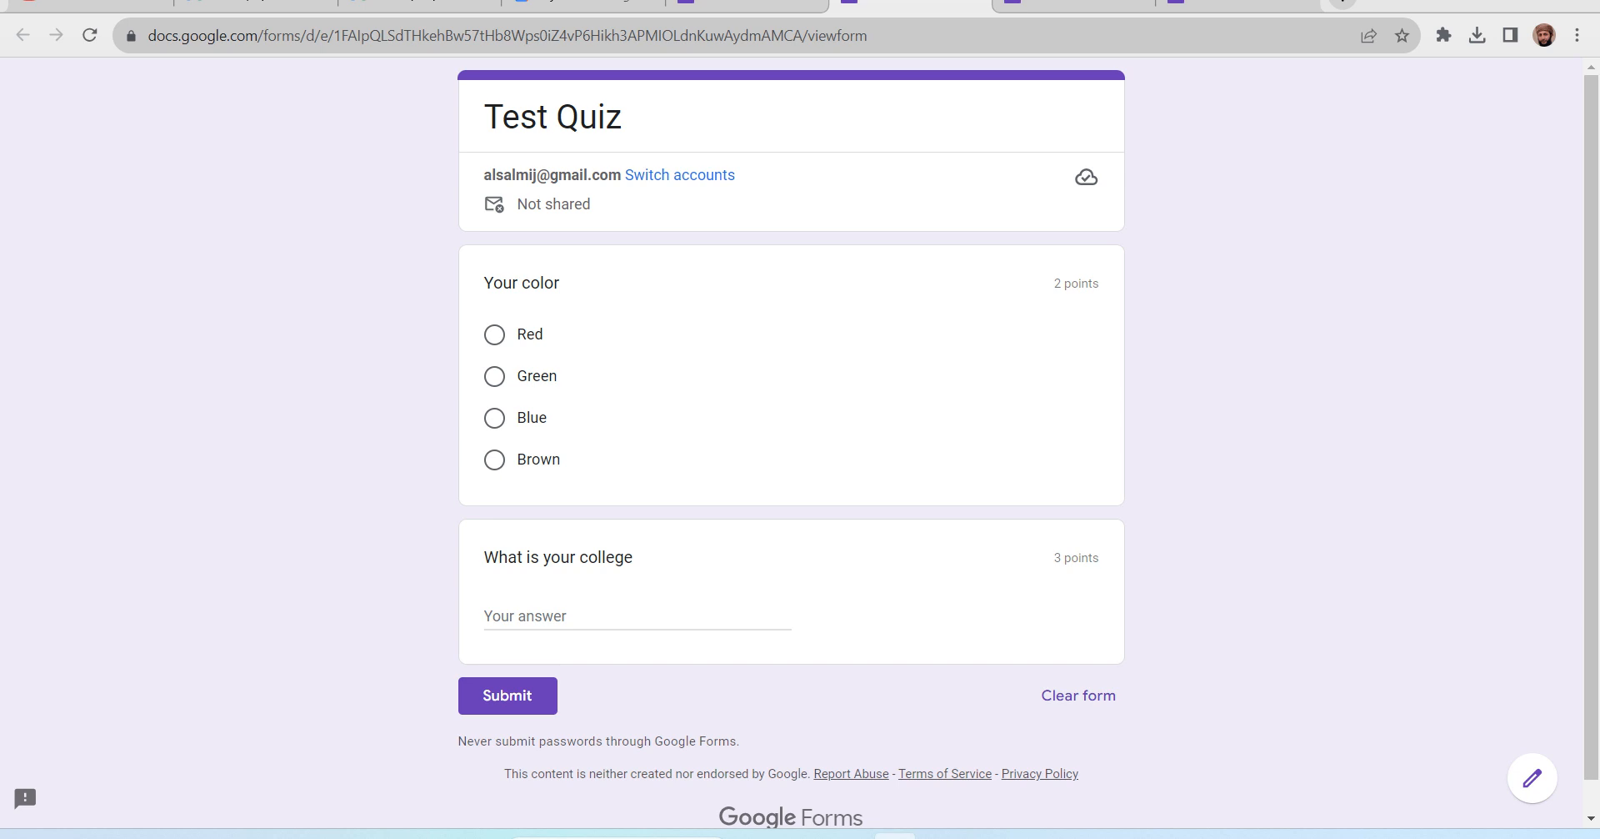
click(495, 418)
scroll(495, 418, down, 1)
click(557, 581)
text(ffgf)
click(508, 661)
View the score of the second response and examine its points and answer feedback.
click(553, 233)
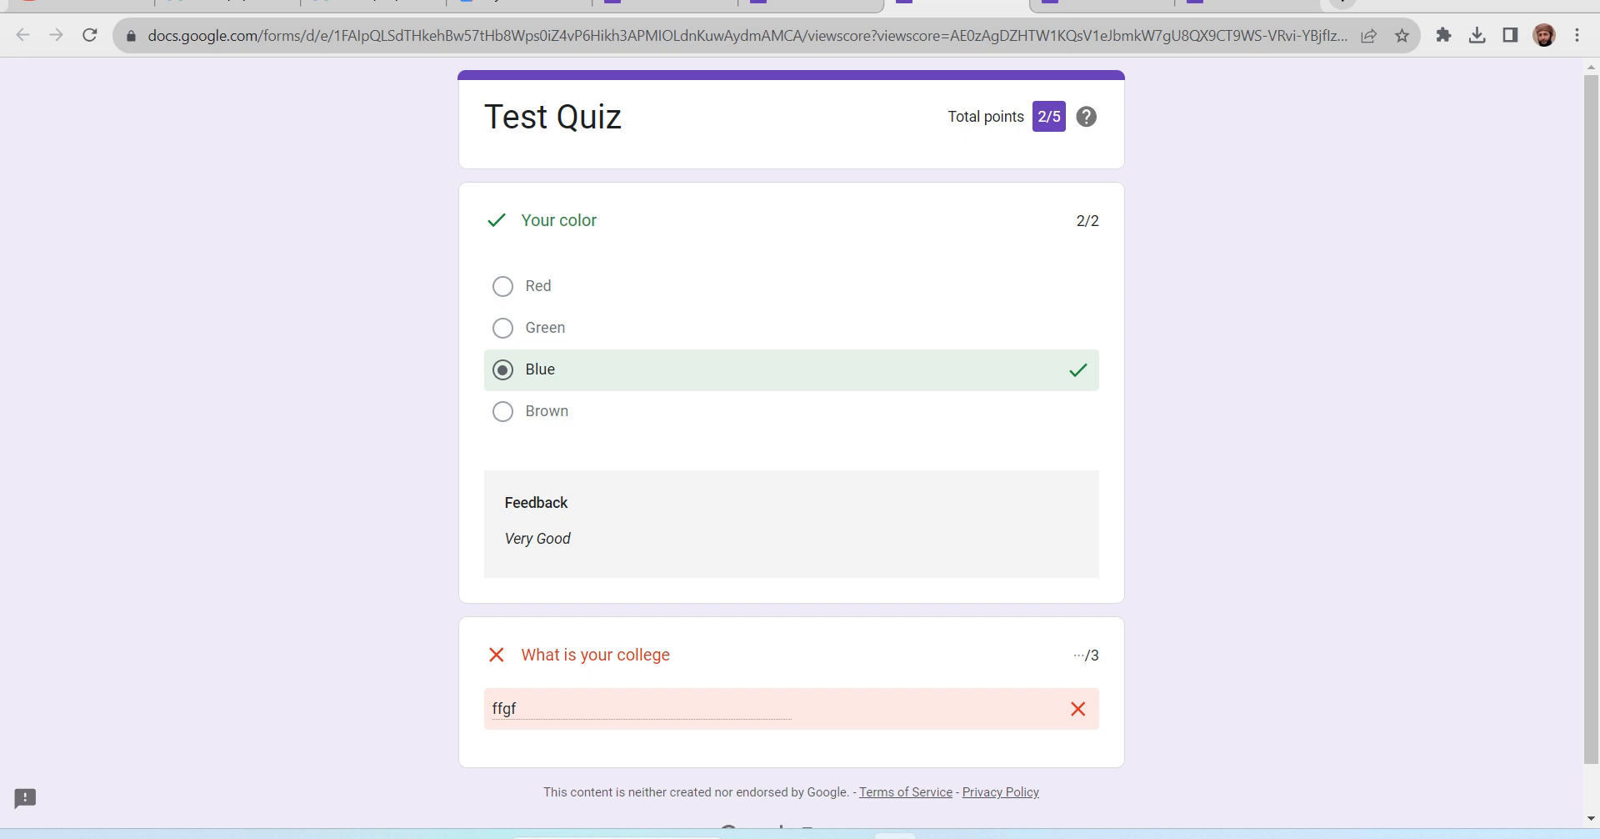
scroll(792, 416, down, 1)
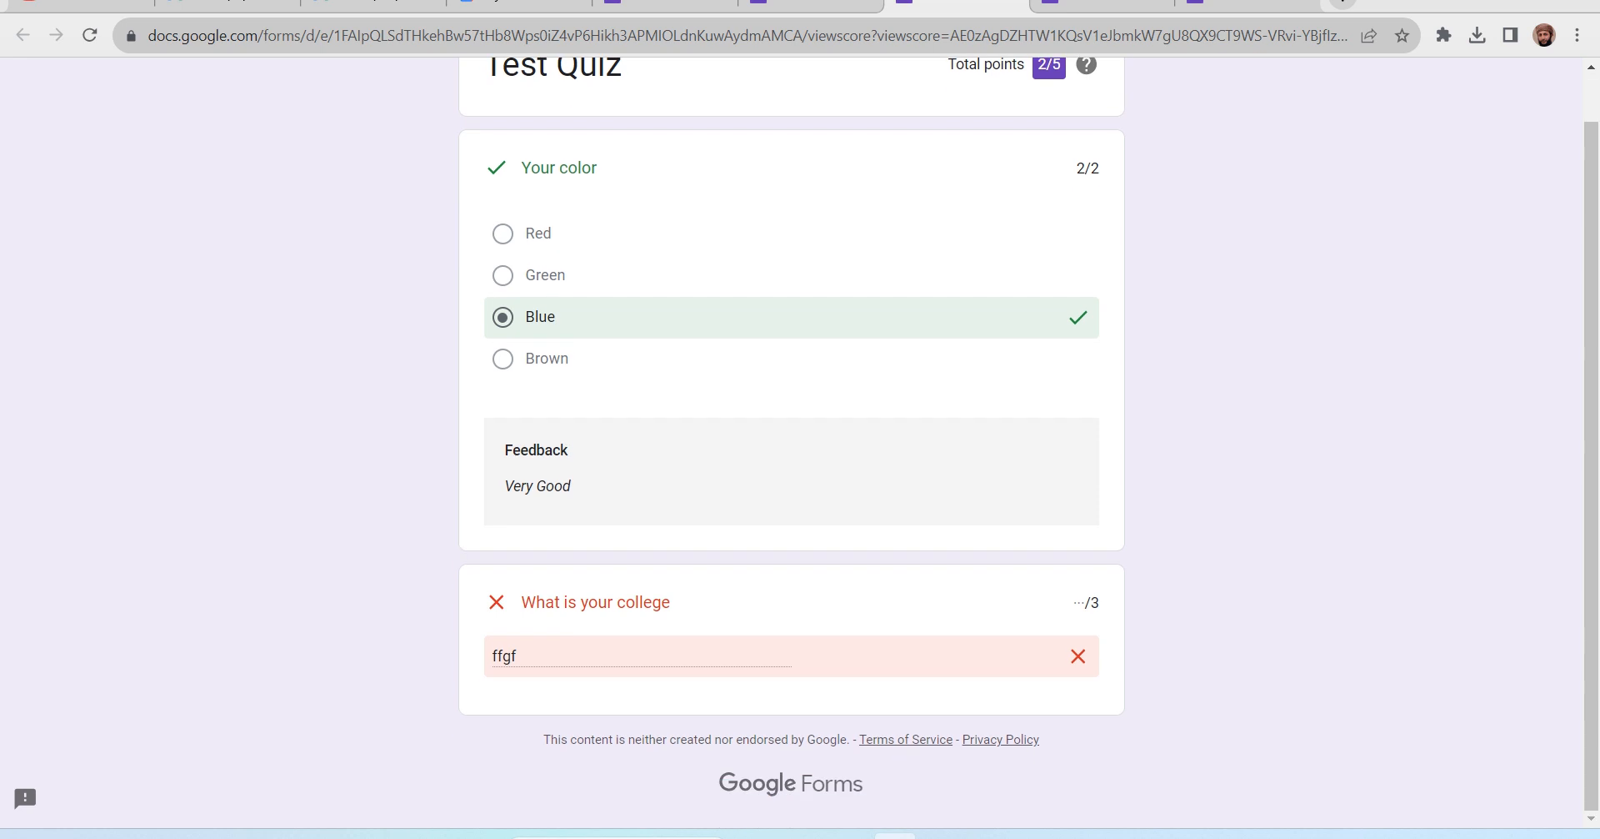
scroll(792, 417, up, 1)
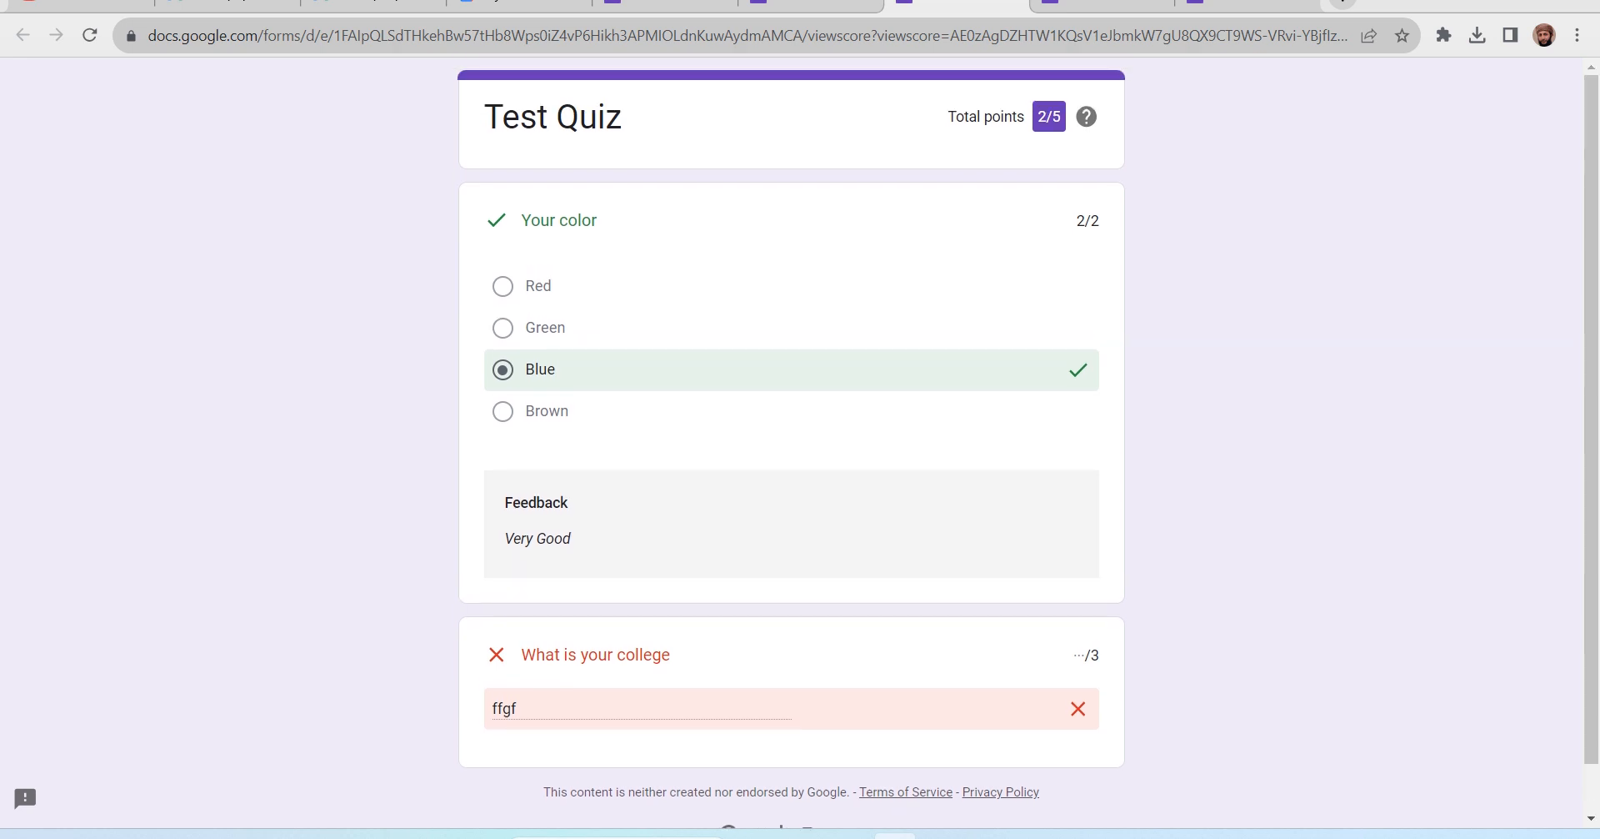
Return to the form editor and make the "What is your college" question required.
click(800, 3)
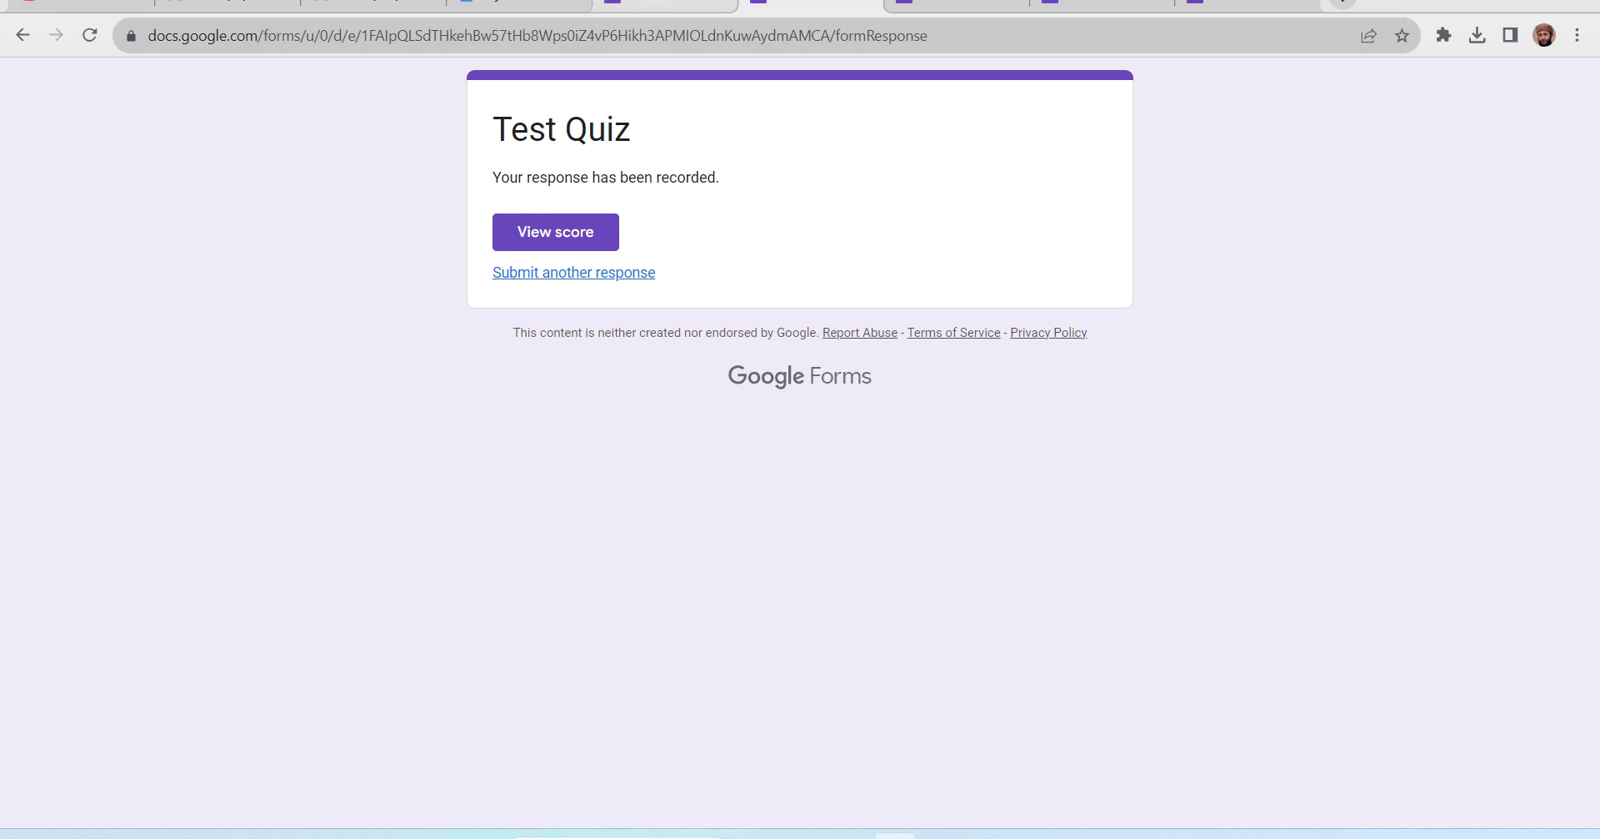
click(665, 4)
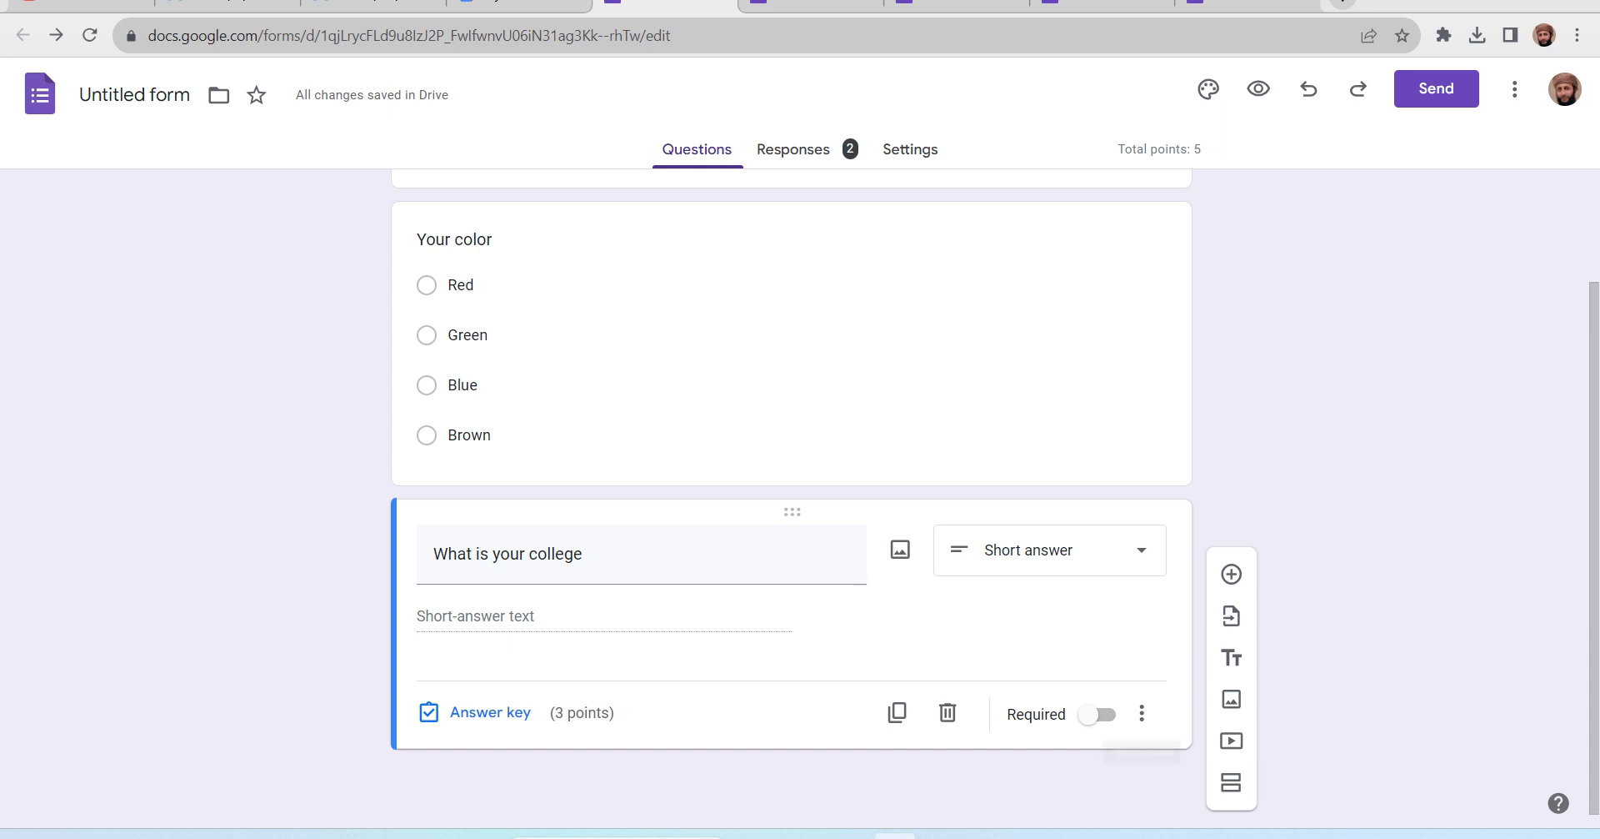
click(1096, 713)
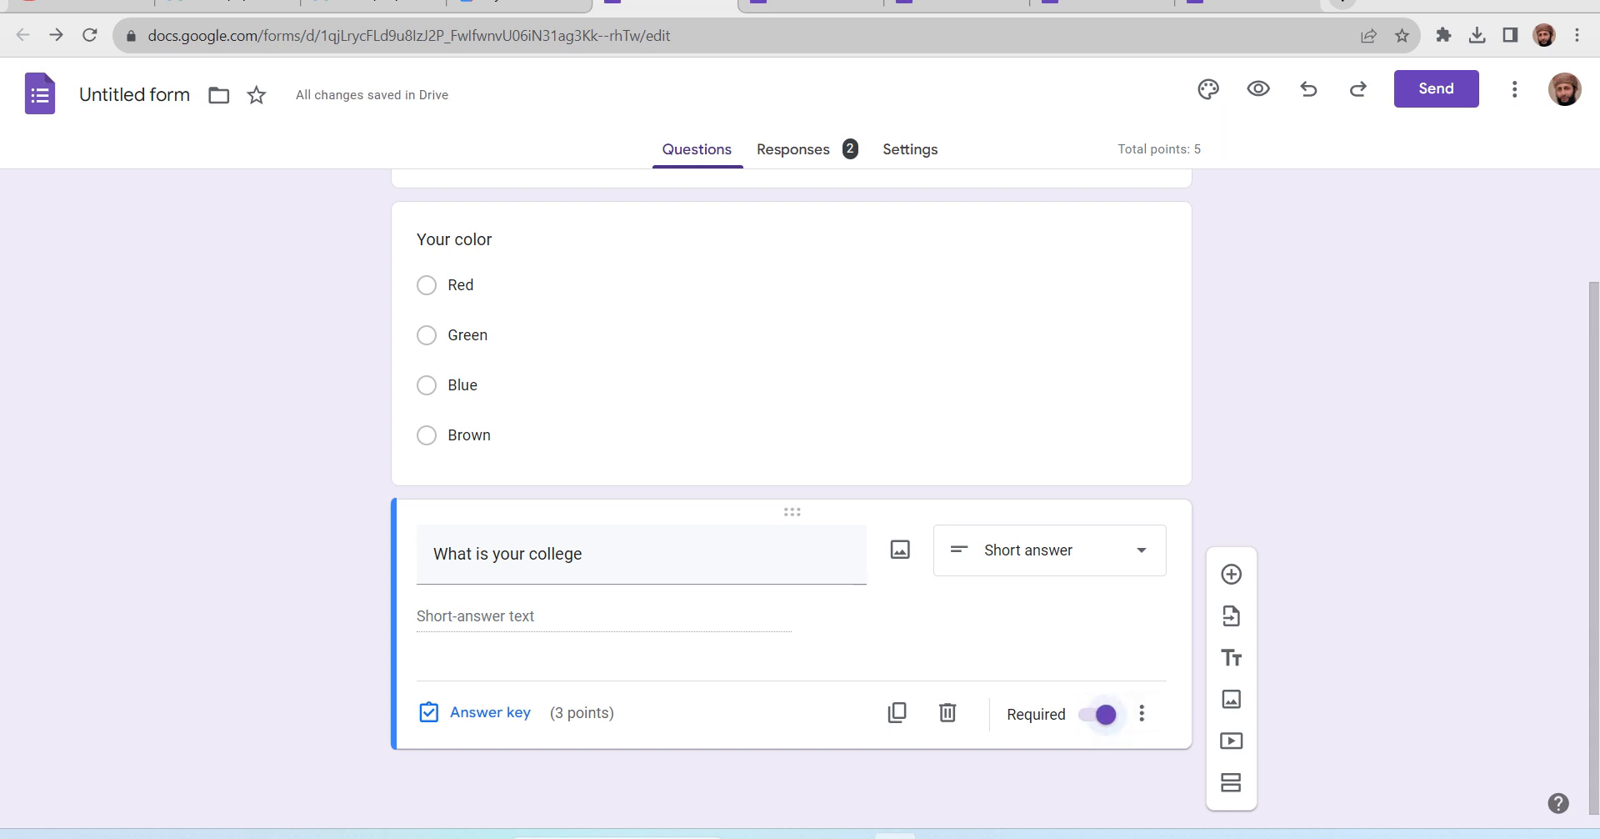
In the quiz settings, switch mark release to "Later, after manual review" and back to "Immediately after each submission".
click(910, 150)
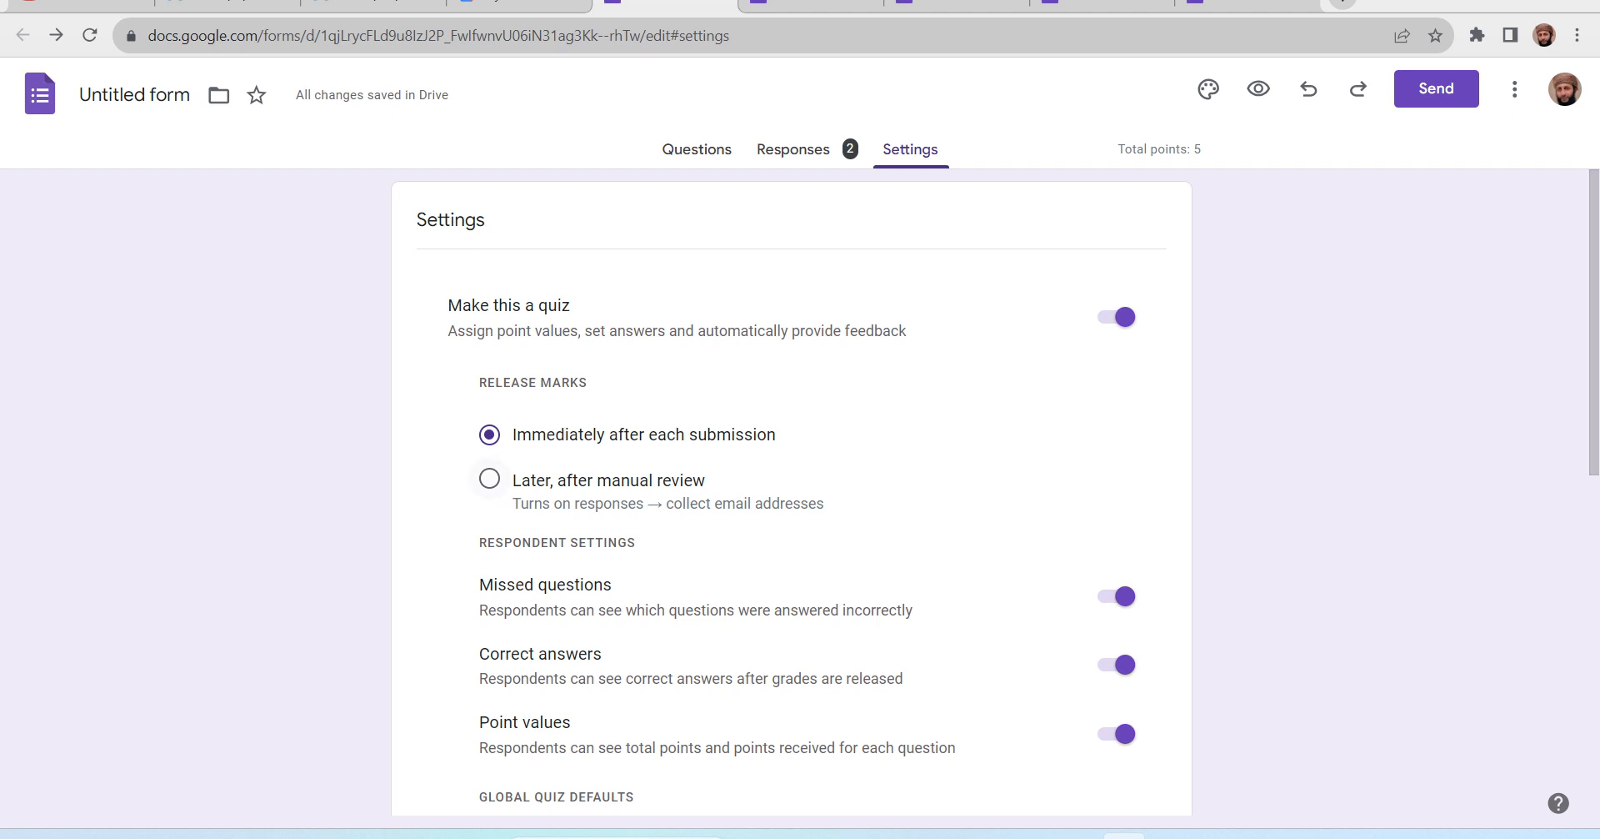
click(489, 478)
click(490, 435)
Try raising the default question point value and set it back to 0 points.
scroll(490, 435, down, 2)
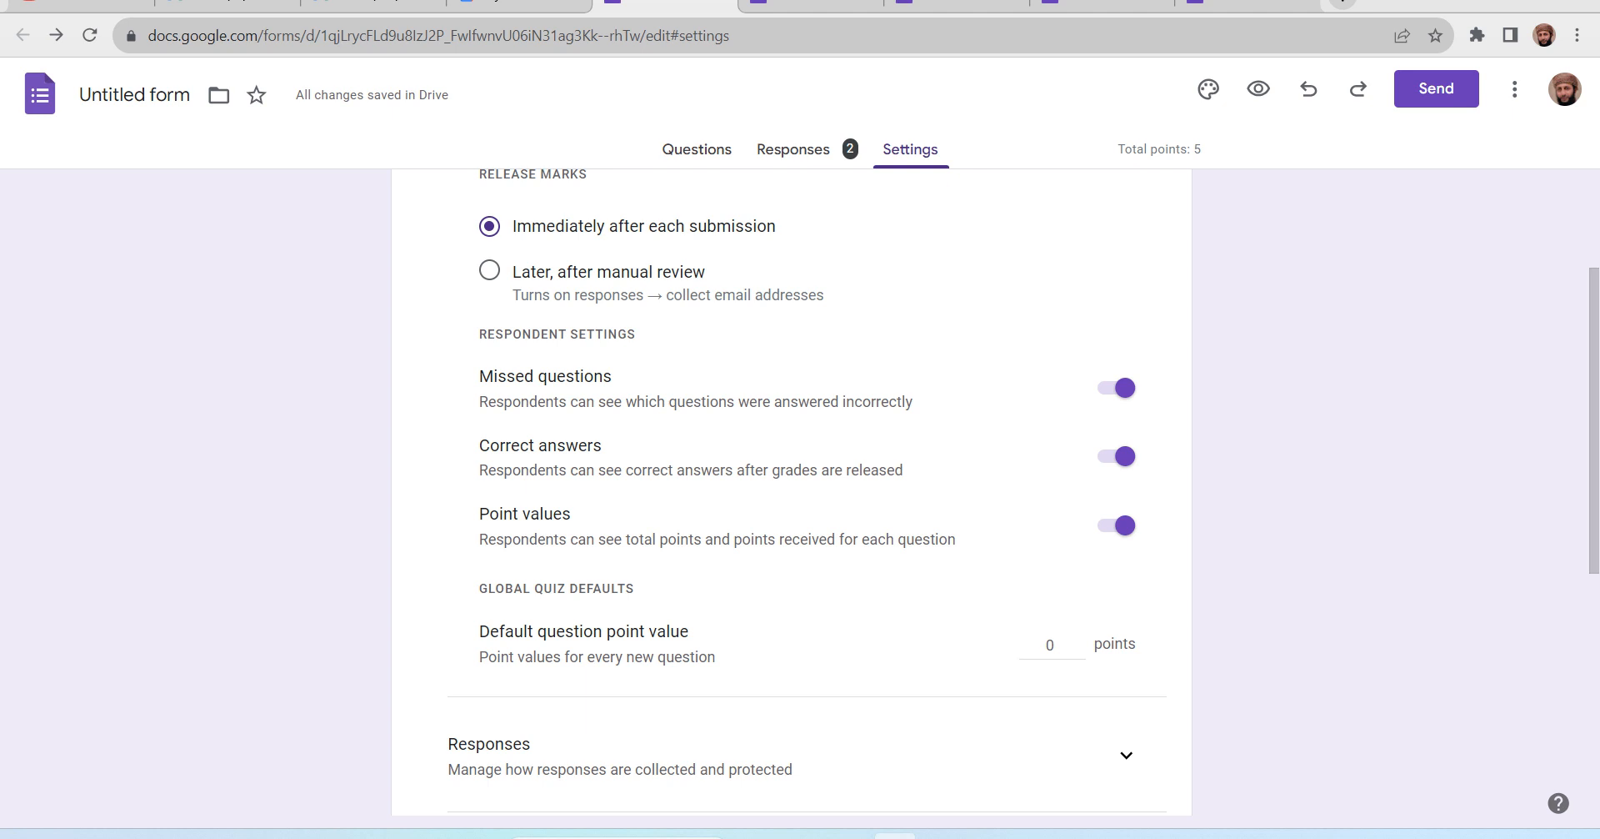
scroll(791, 492, down, 3)
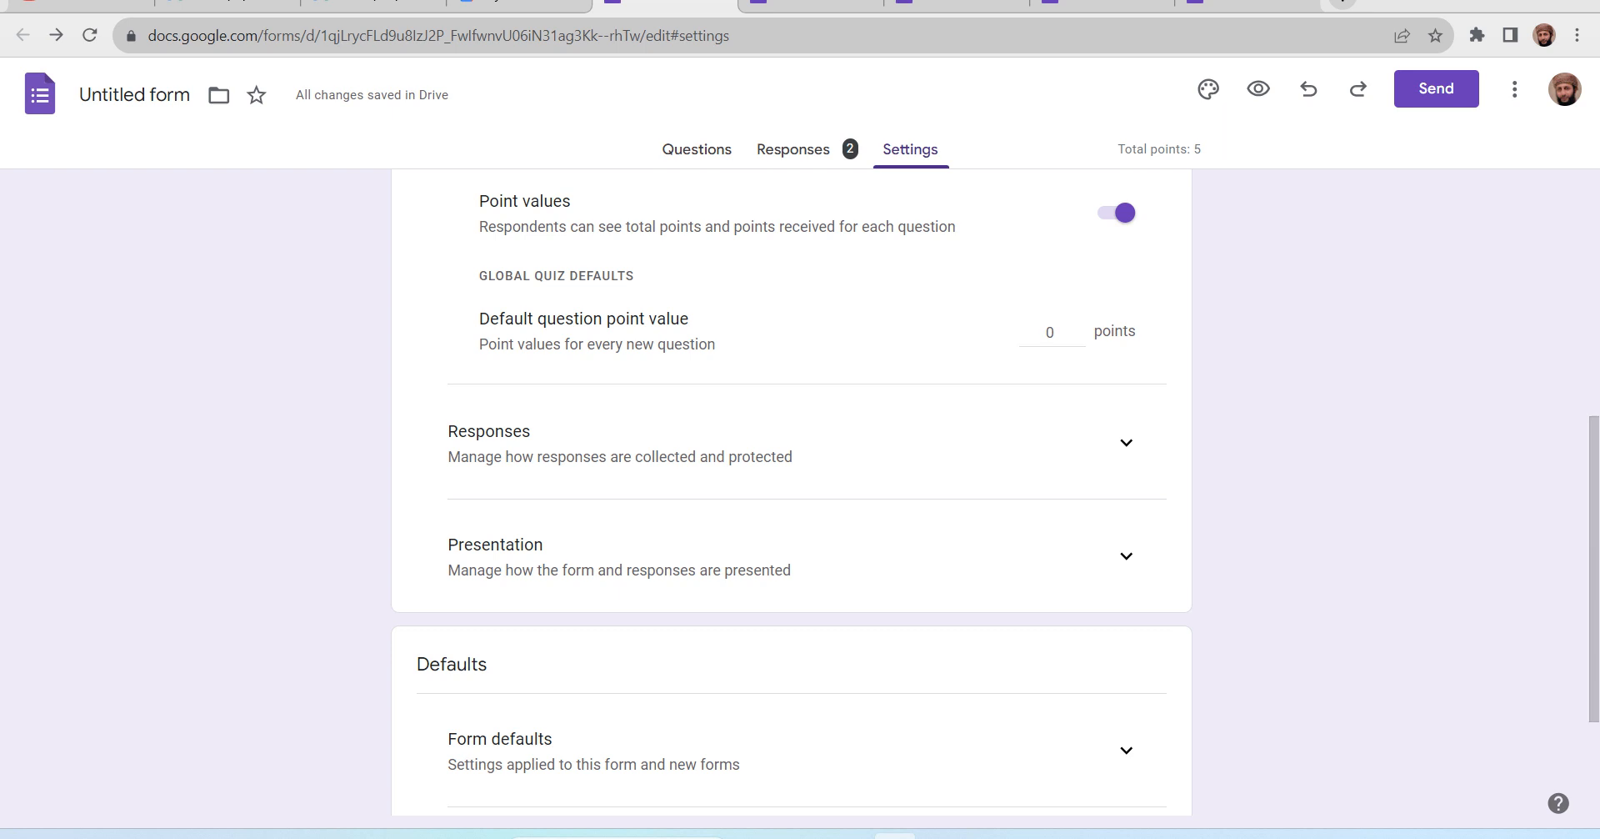
click(1079, 327)
click(1079, 327)
key(BackSpace)
text(0)
Expand the Responses settings and choose Verified for collecting email addresses.
click(1126, 443)
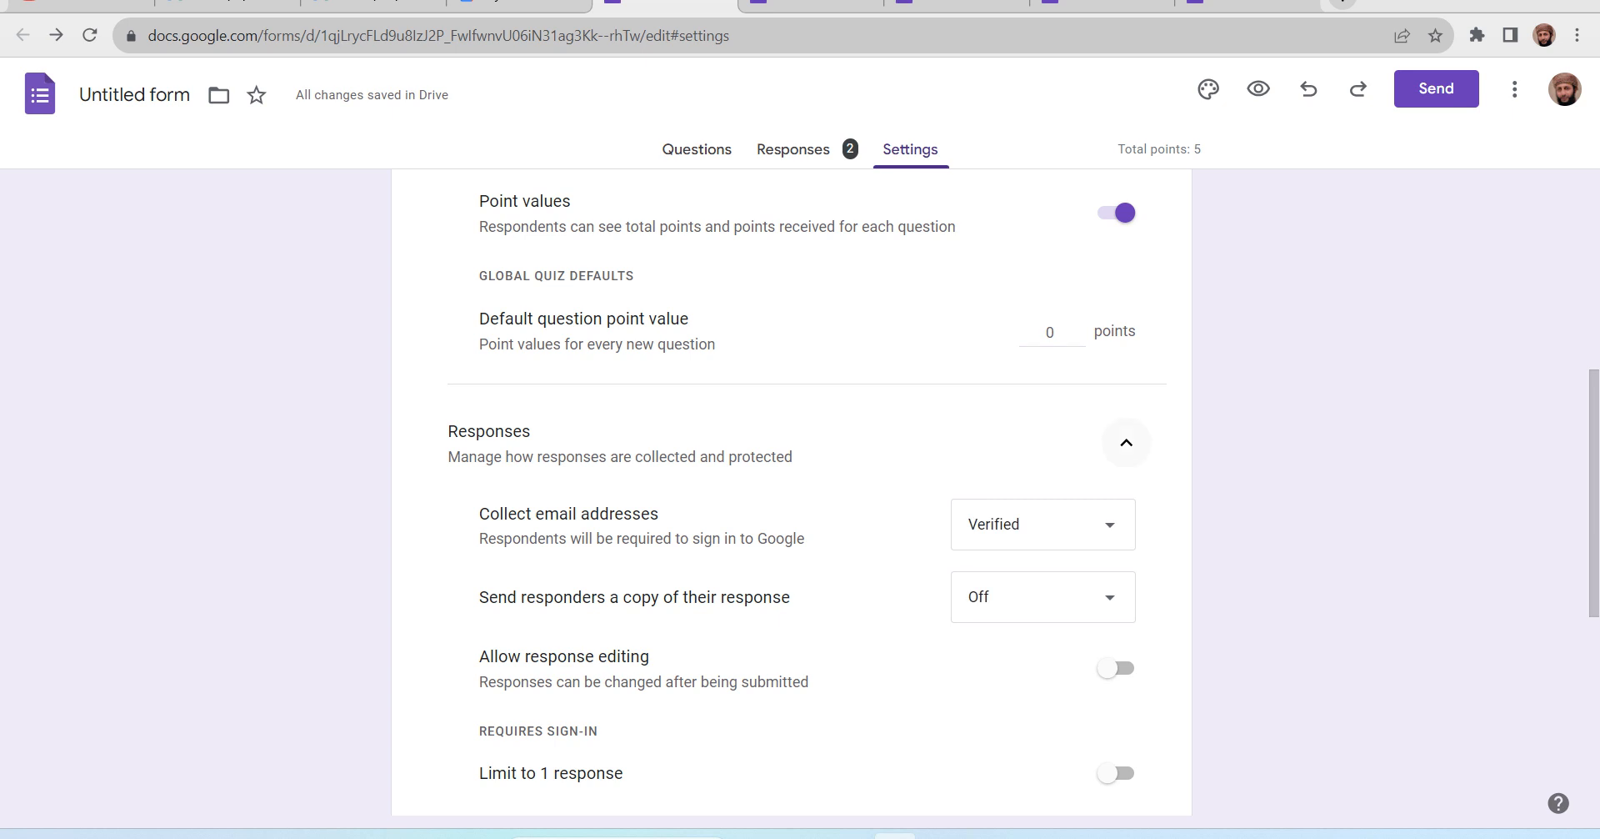
scroll(1126, 443, down, 2)
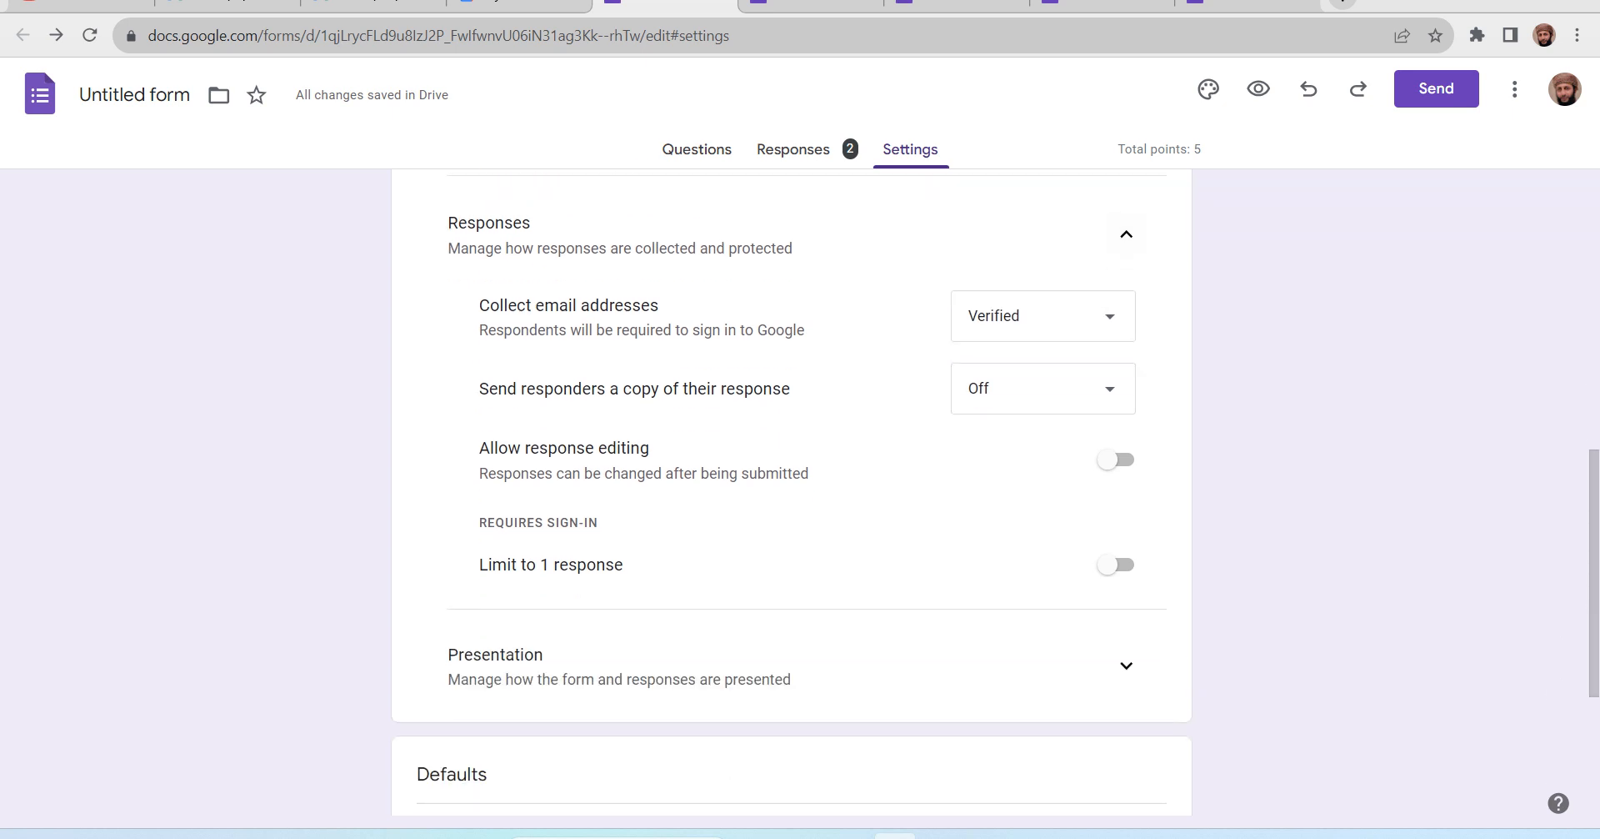
click(1043, 316)
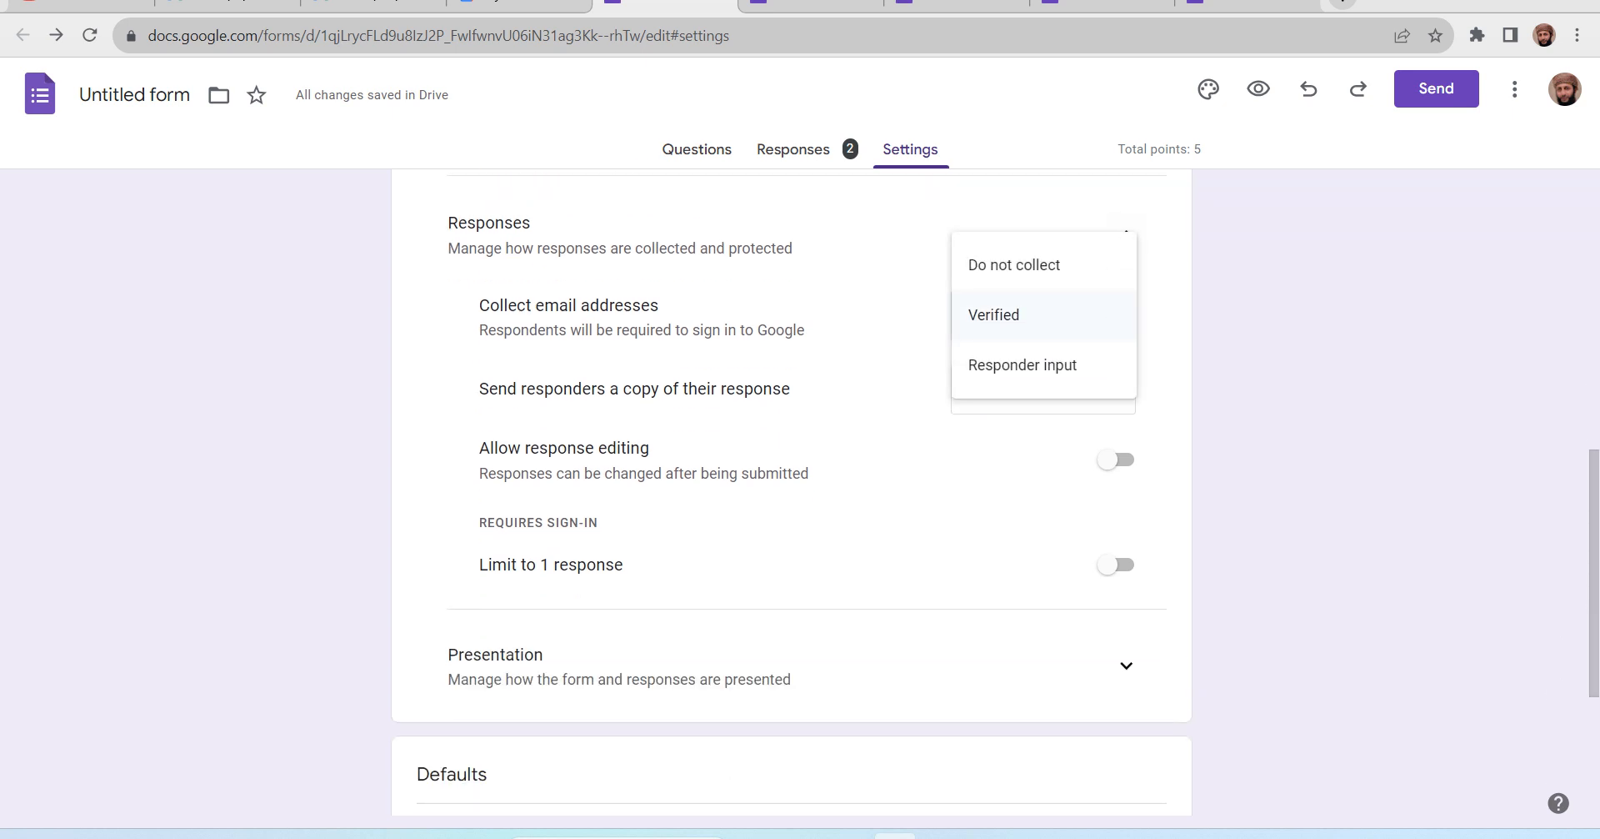
click(1043, 315)
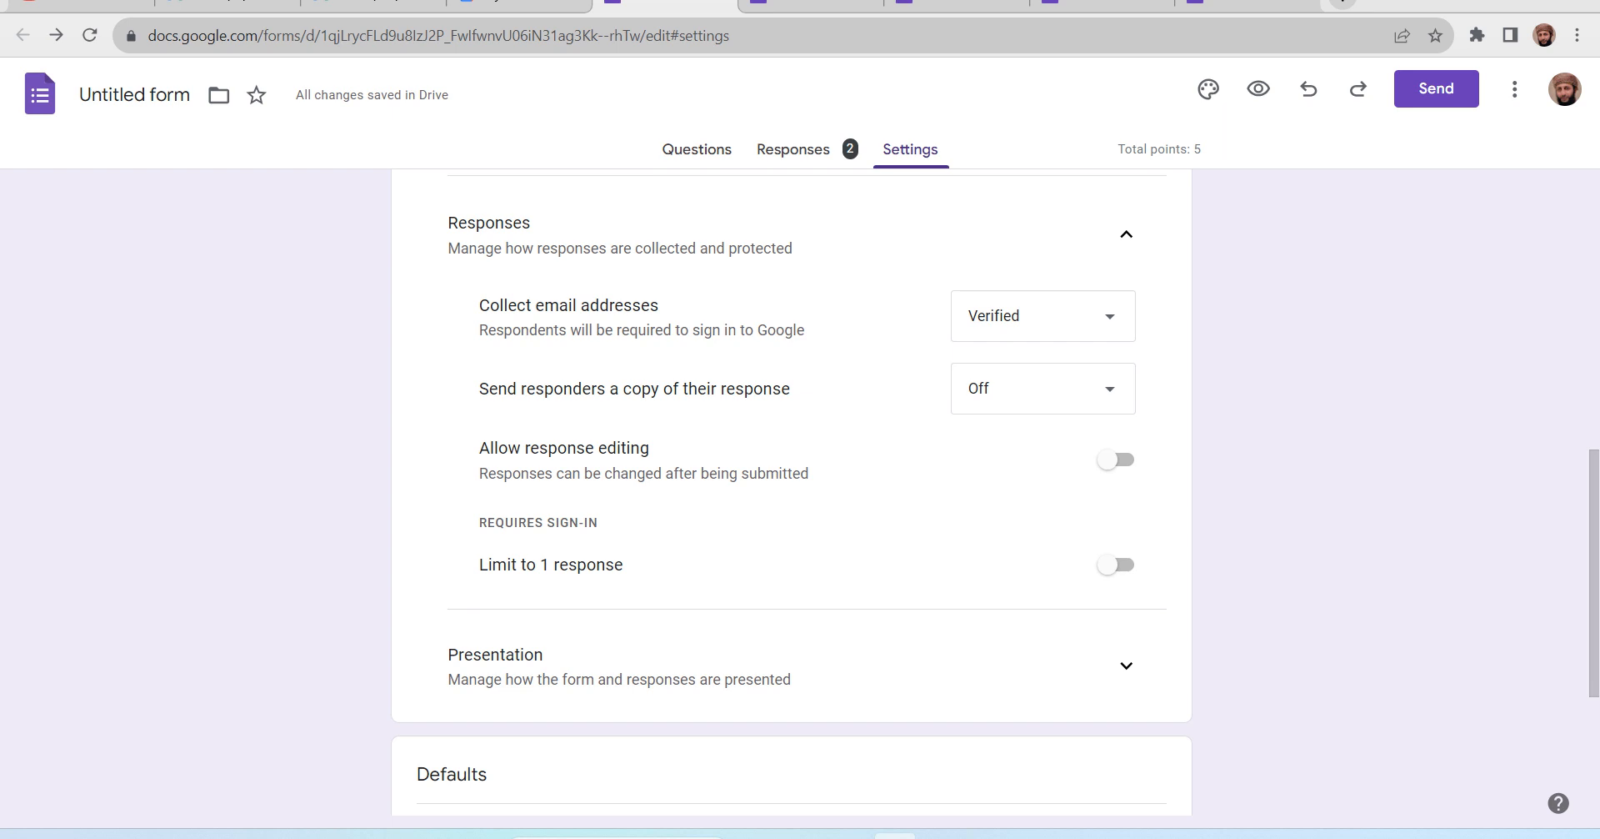
Try always sending responders a copy of their response and limiting them to 1 response, switching each option back off.
click(1043, 389)
click(1013, 488)
click(1043, 407)
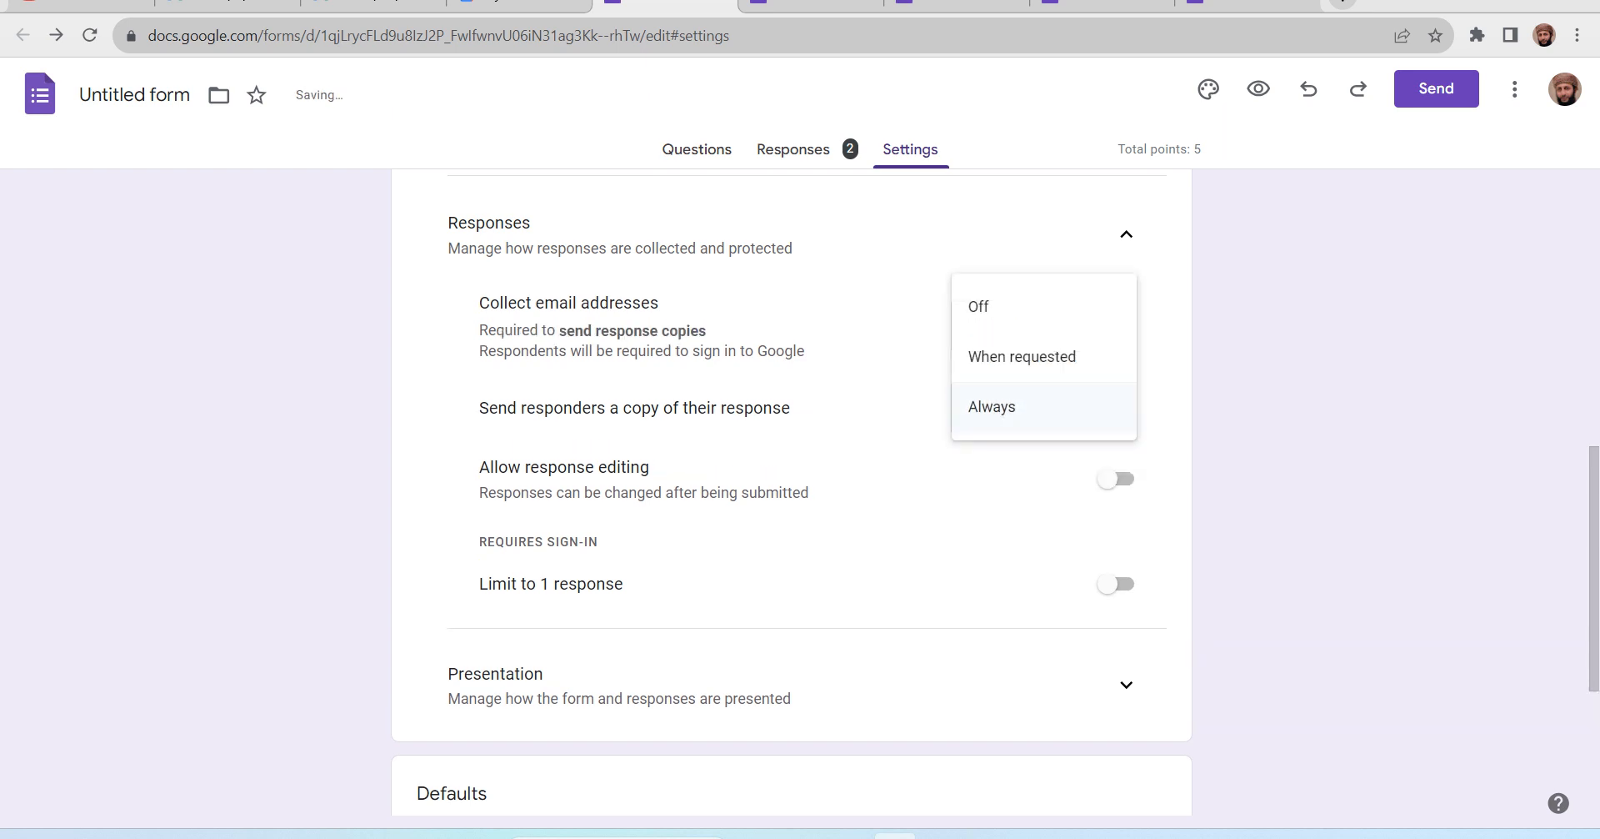
click(1001, 306)
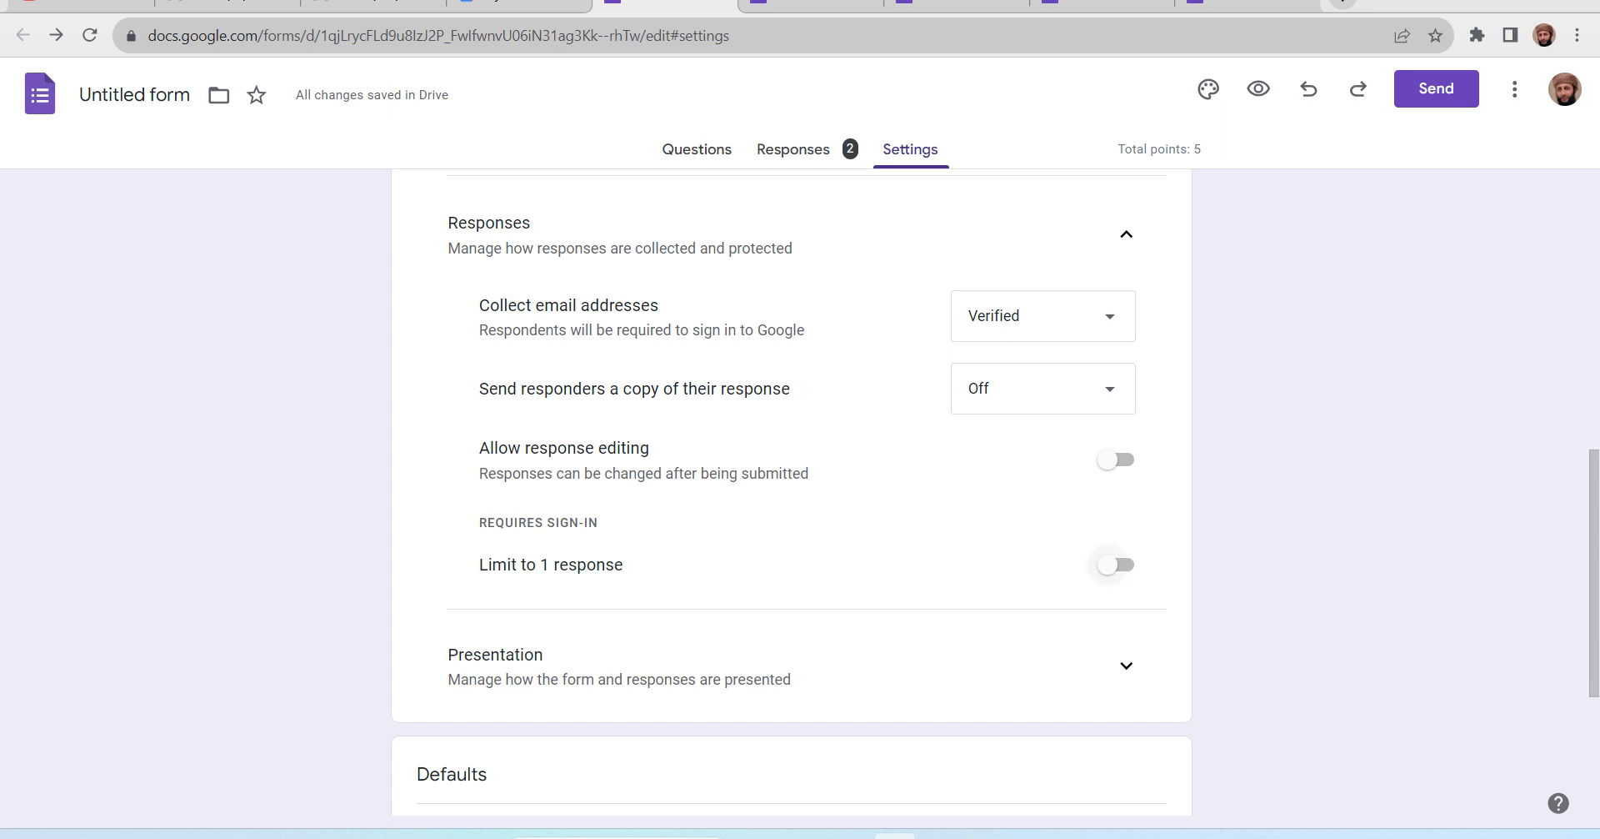
click(1115, 564)
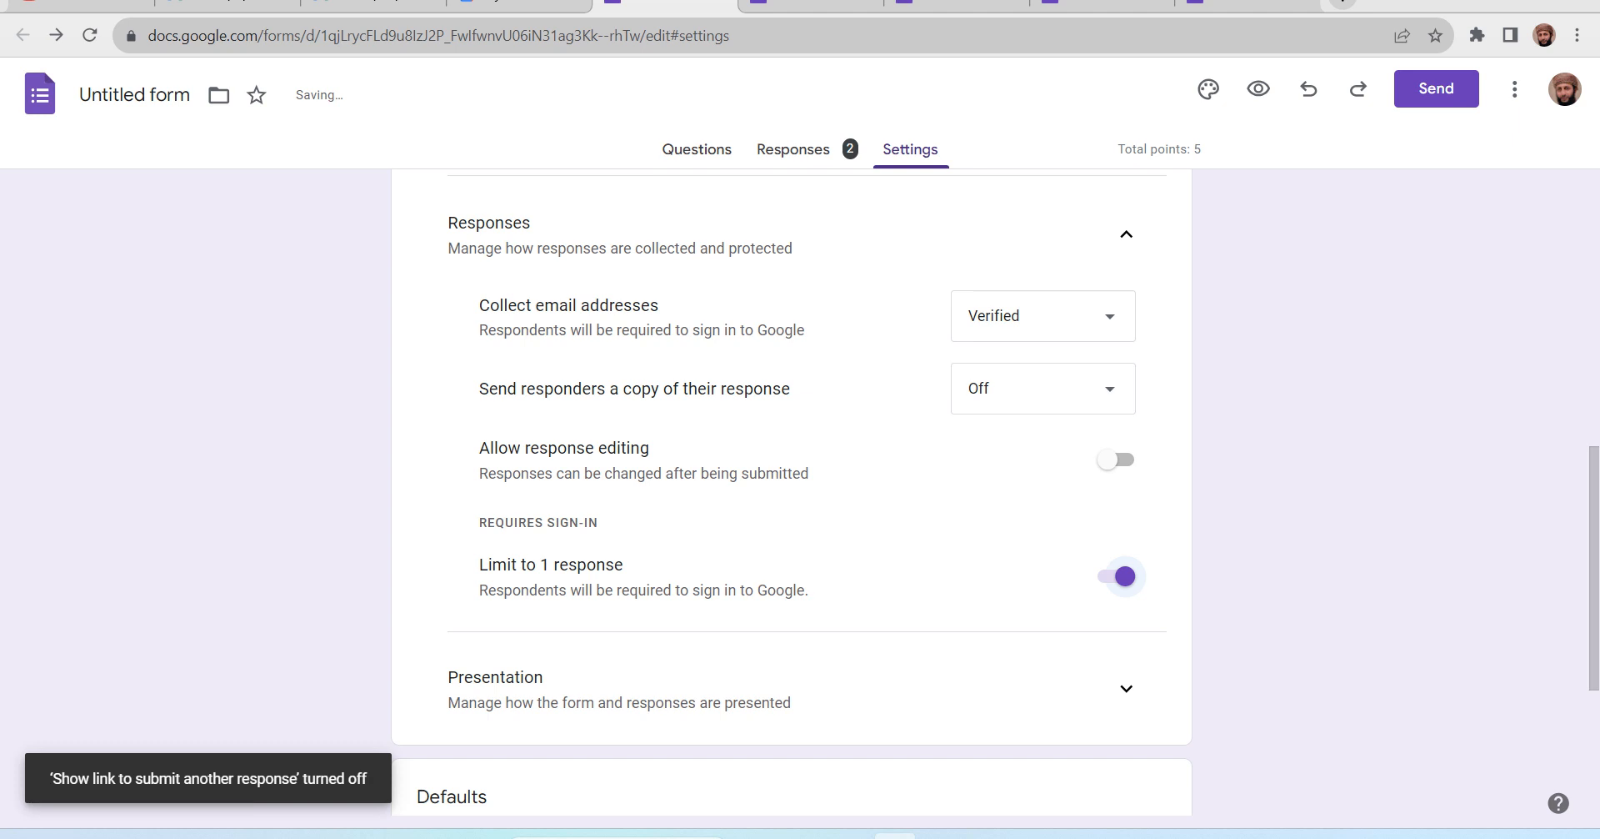
click(1117, 576)
Expand the form defaults and check the default setting for collecting email addresses.
scroll(1108, 501, down, 3)
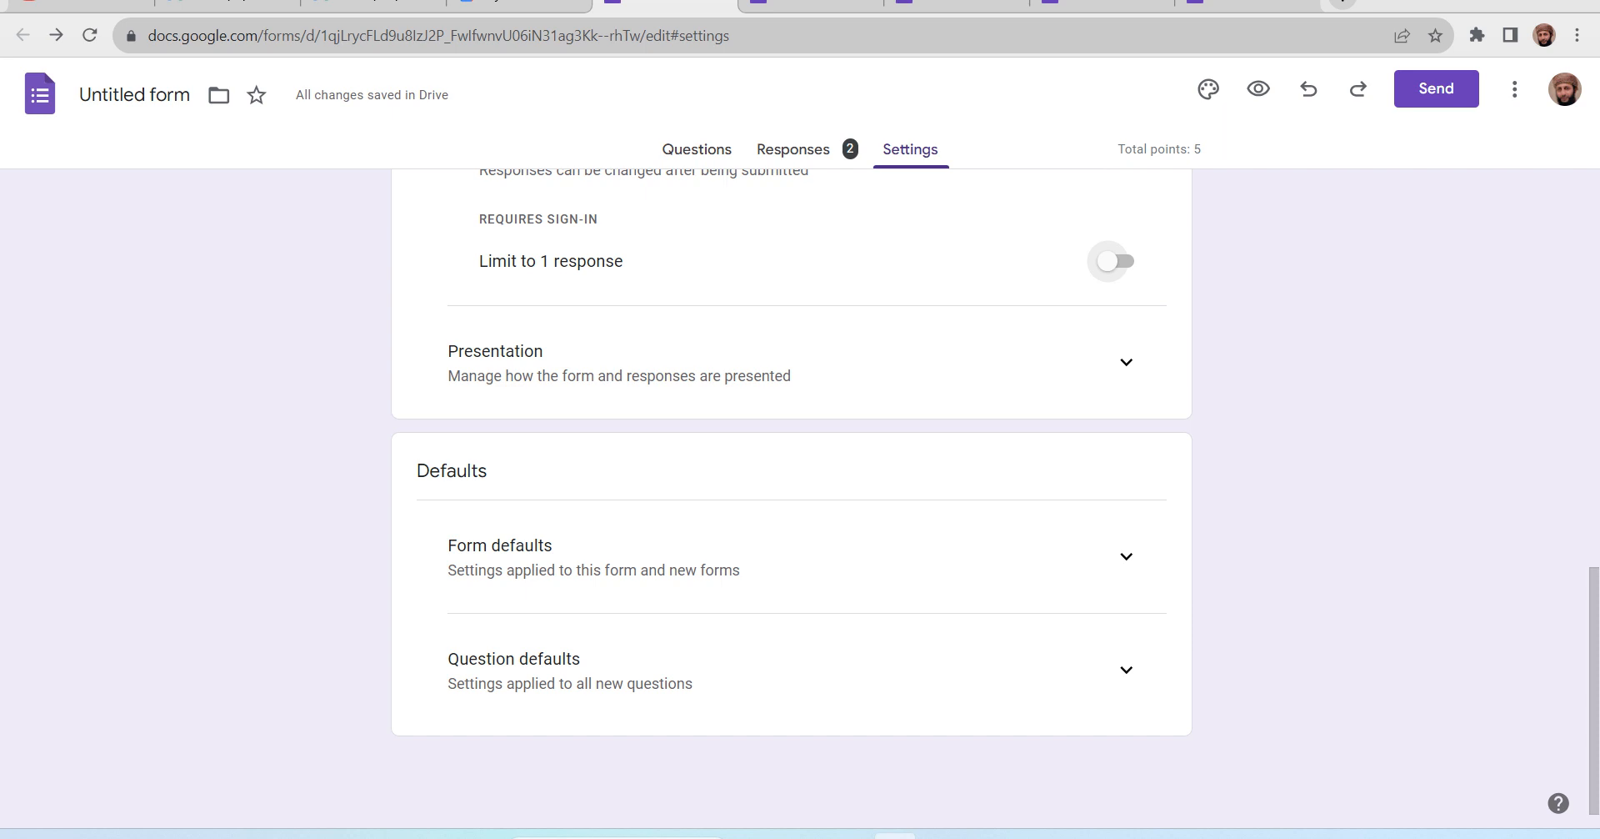
click(1126, 556)
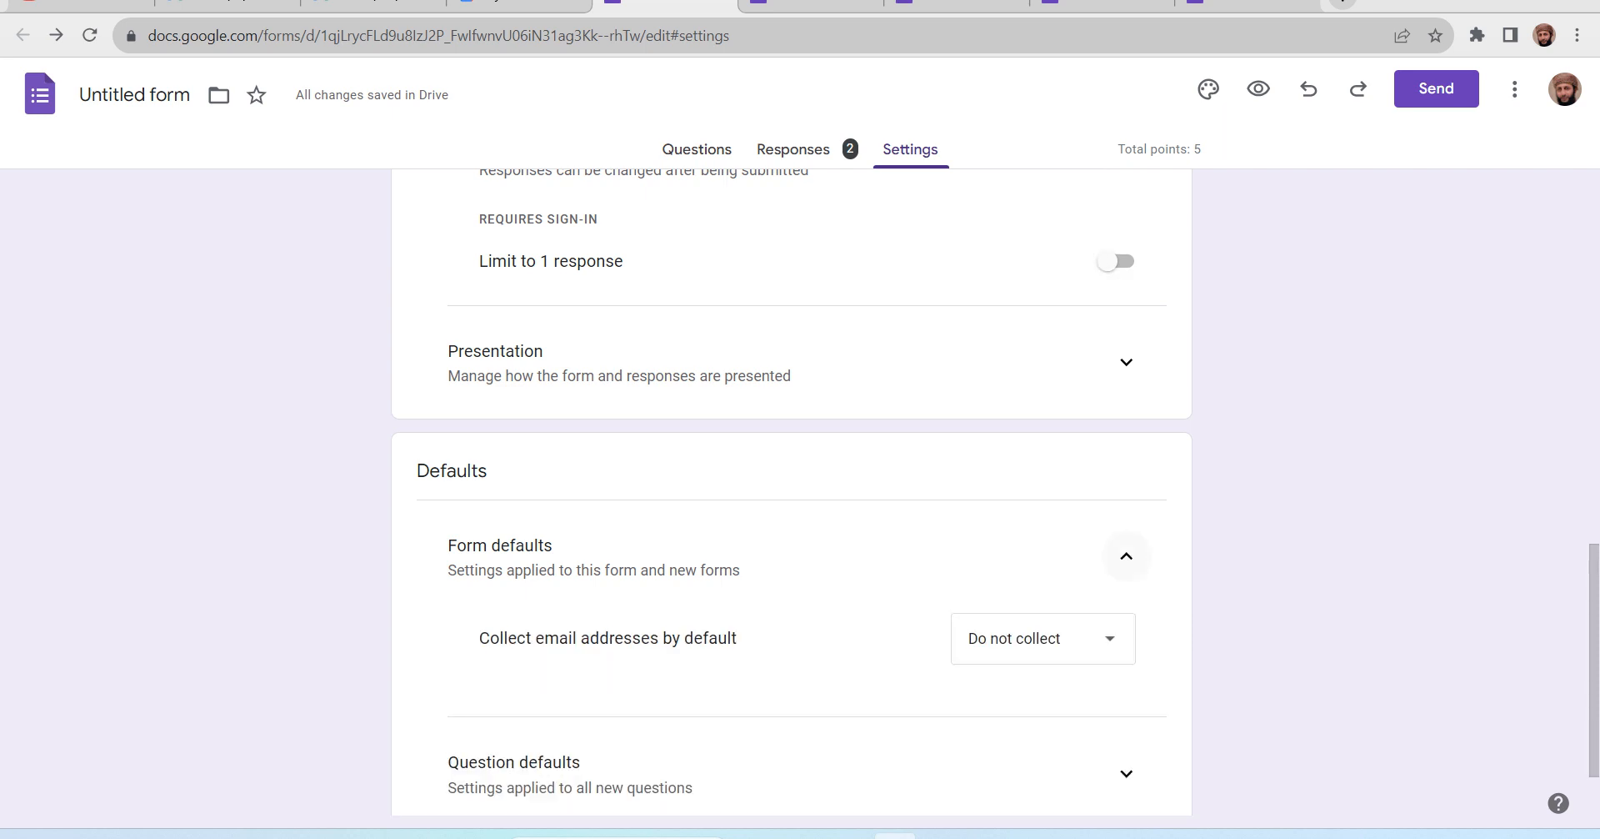
scroll(1126, 556, down, 2)
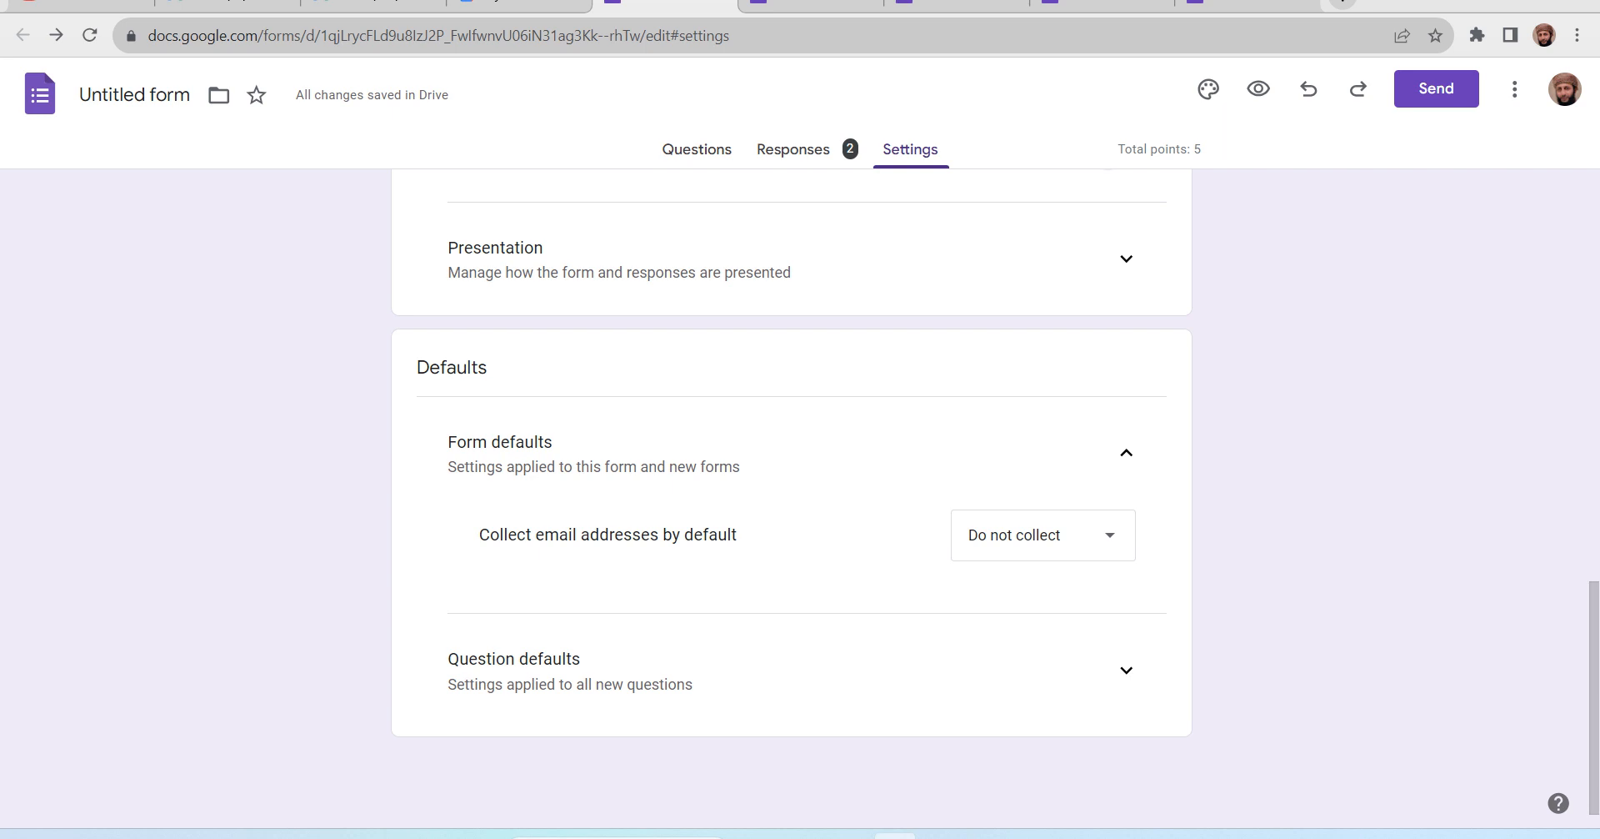
Set the default email address collection to Verified and make questions required by default.
click(1044, 535)
click(1000, 584)
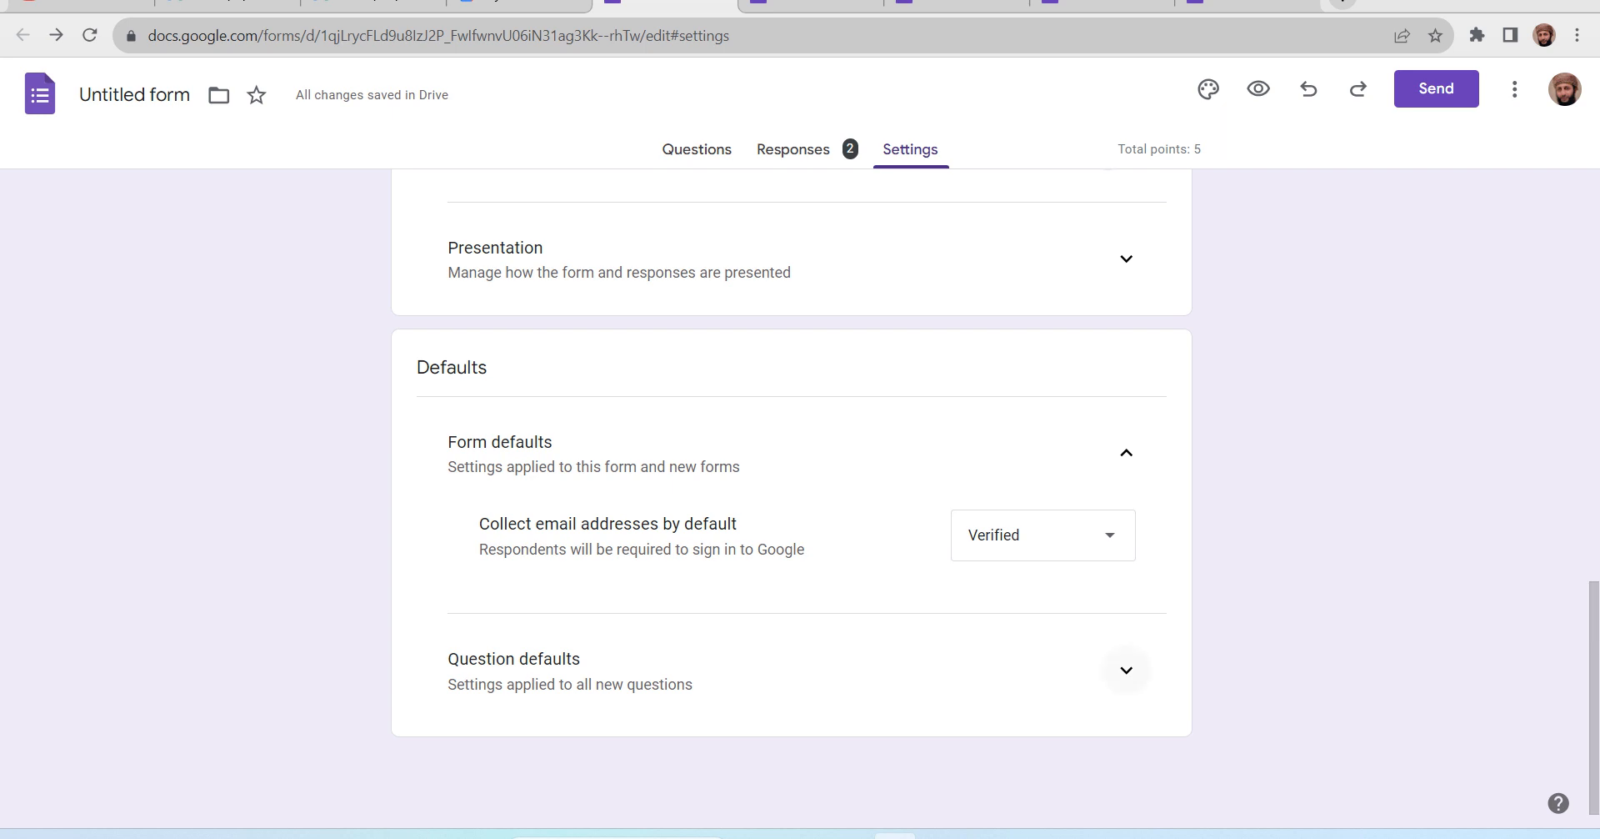
click(1126, 669)
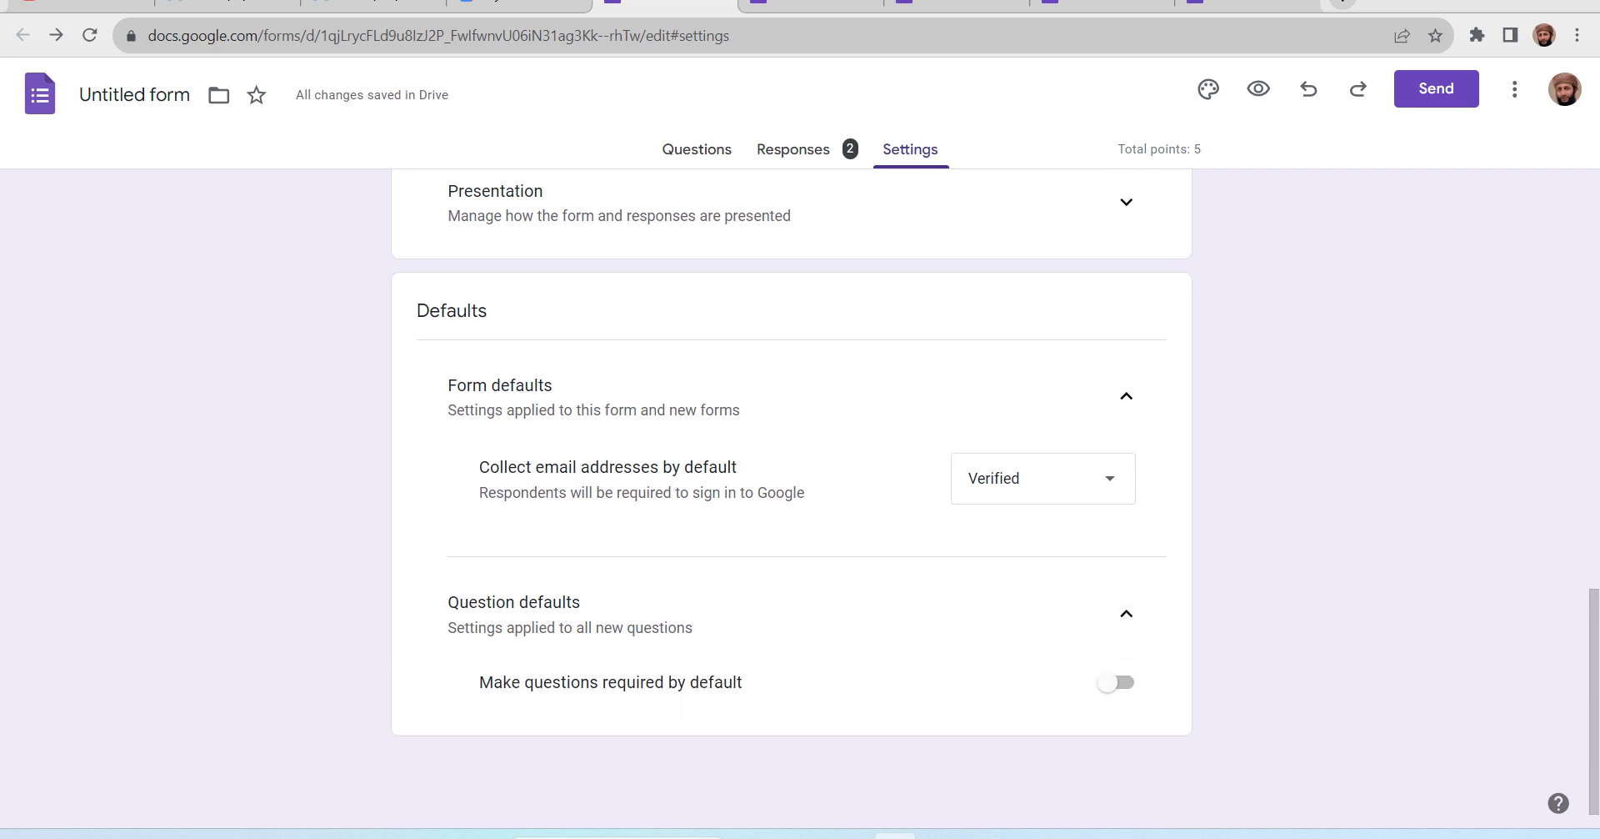
click(1109, 682)
click(1117, 682)
click(1109, 682)
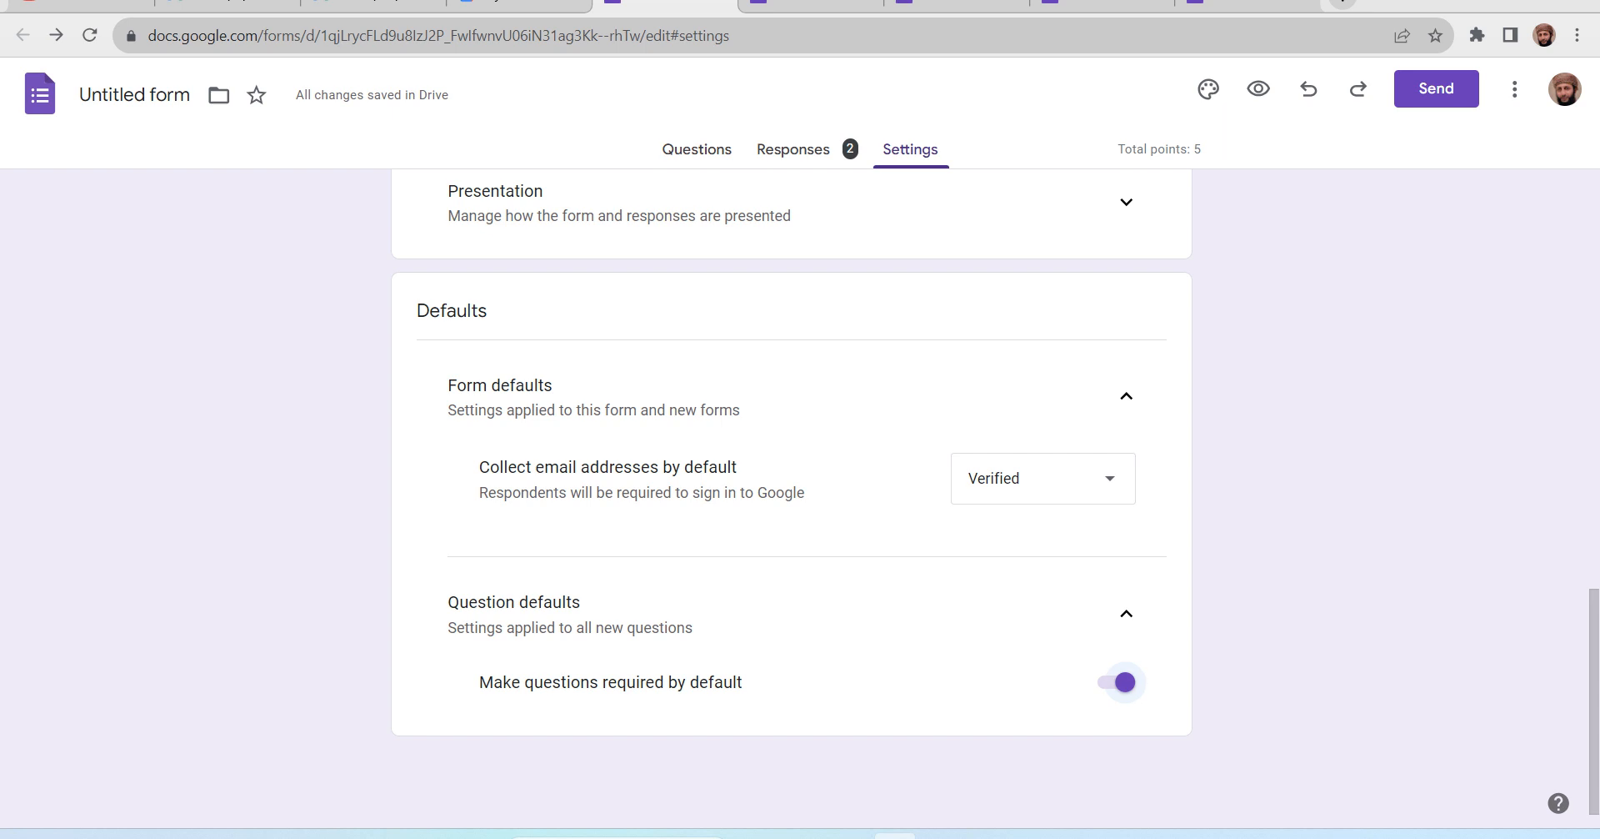
Review the responses summary, including the score insights, points distribution chart and answers to each question.
scroll(792, 491, up, 15)
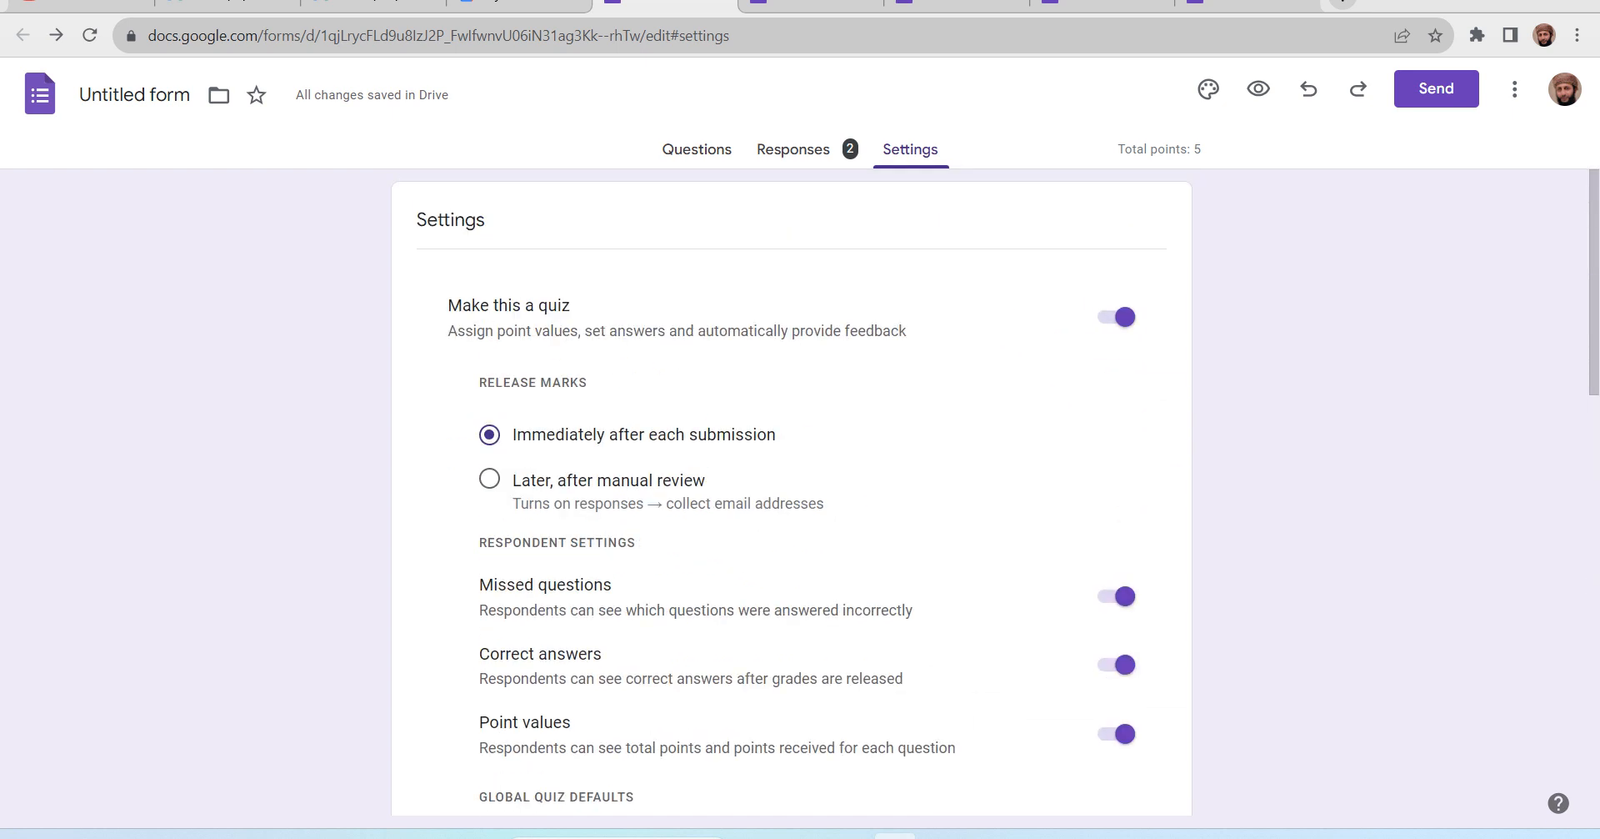
click(793, 150)
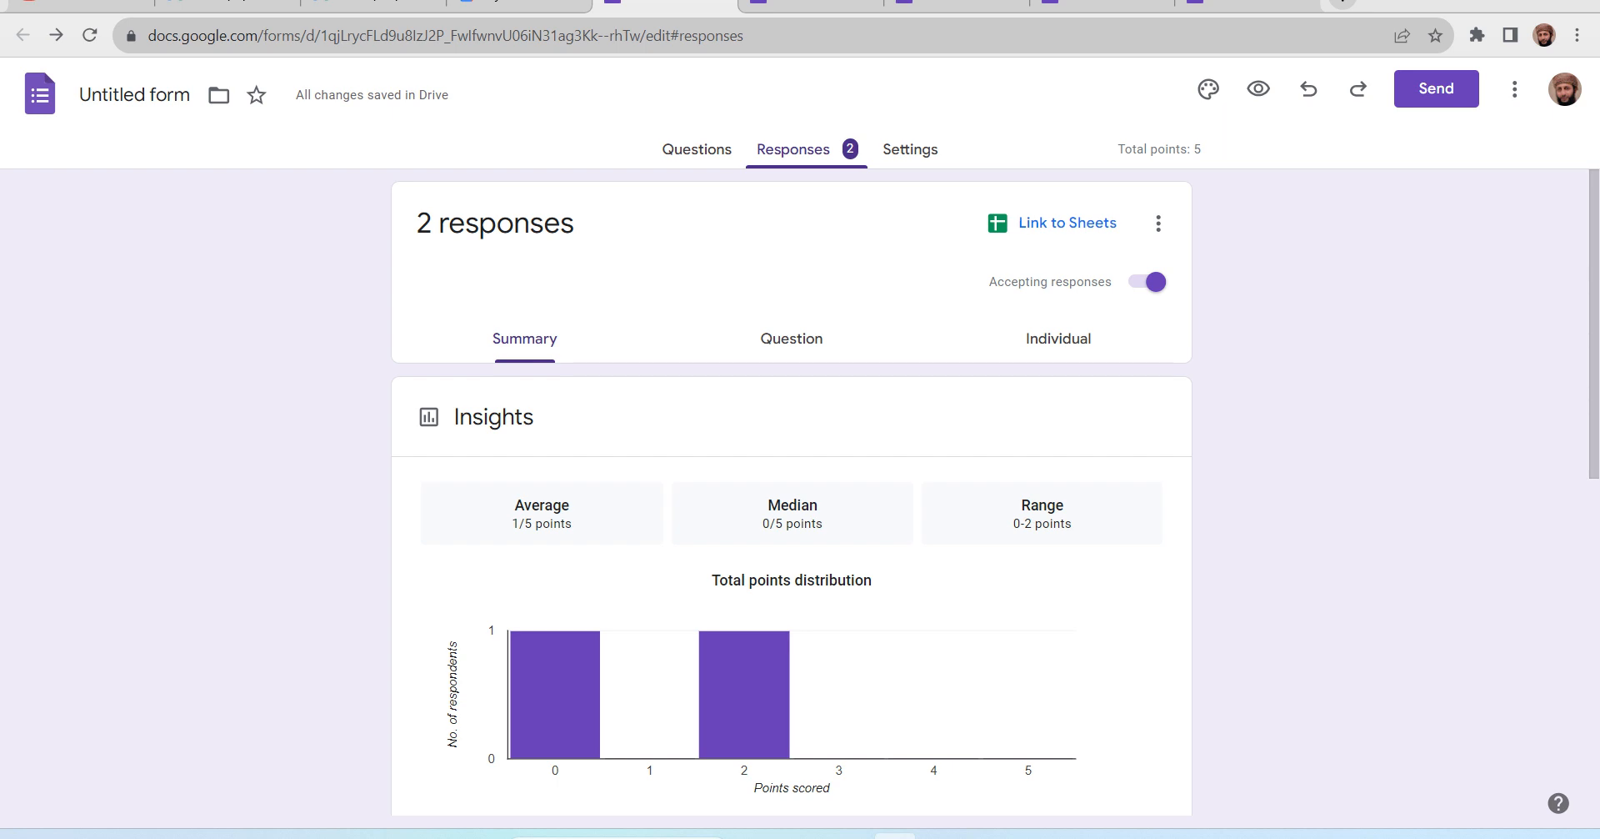
scroll(791, 500, down, 8)
scroll(792, 500, up, 6)
scroll(792, 500, down, 6)
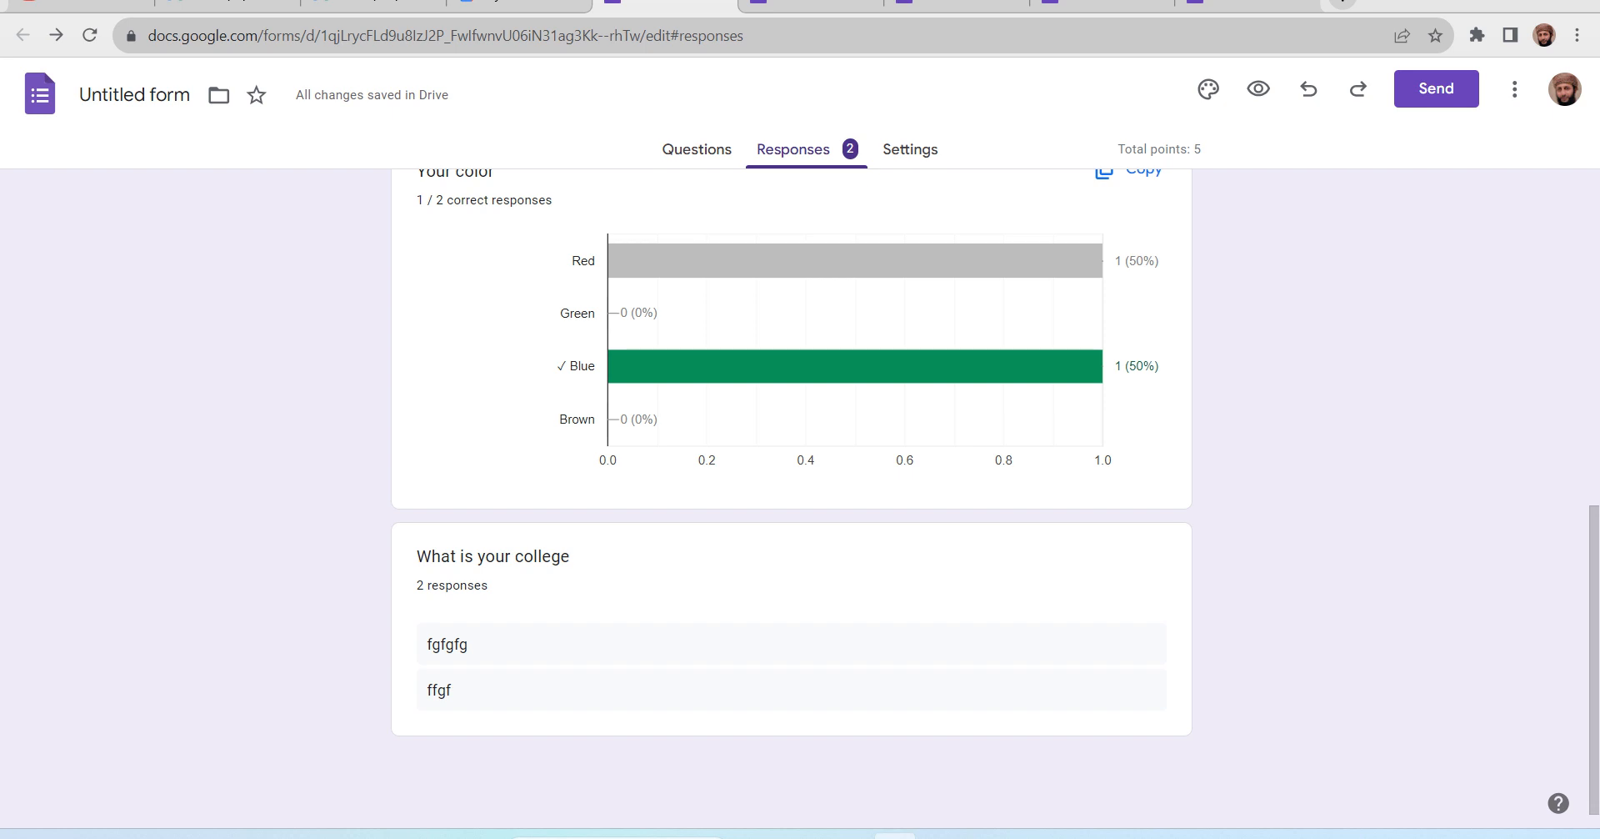
scroll(792, 500, up, 5)
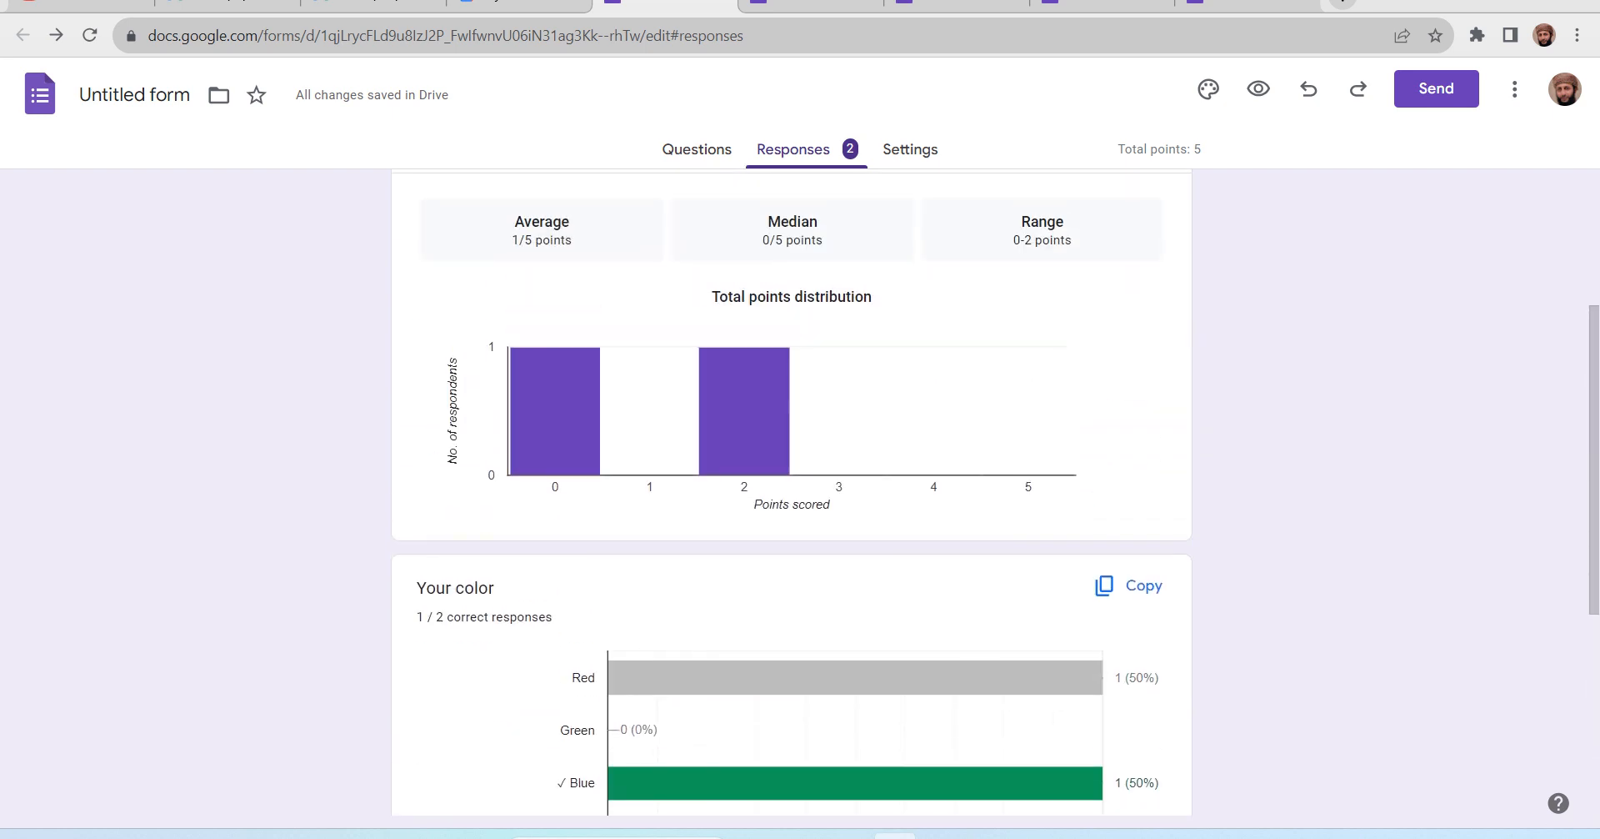
scroll(792, 500, up, 3)
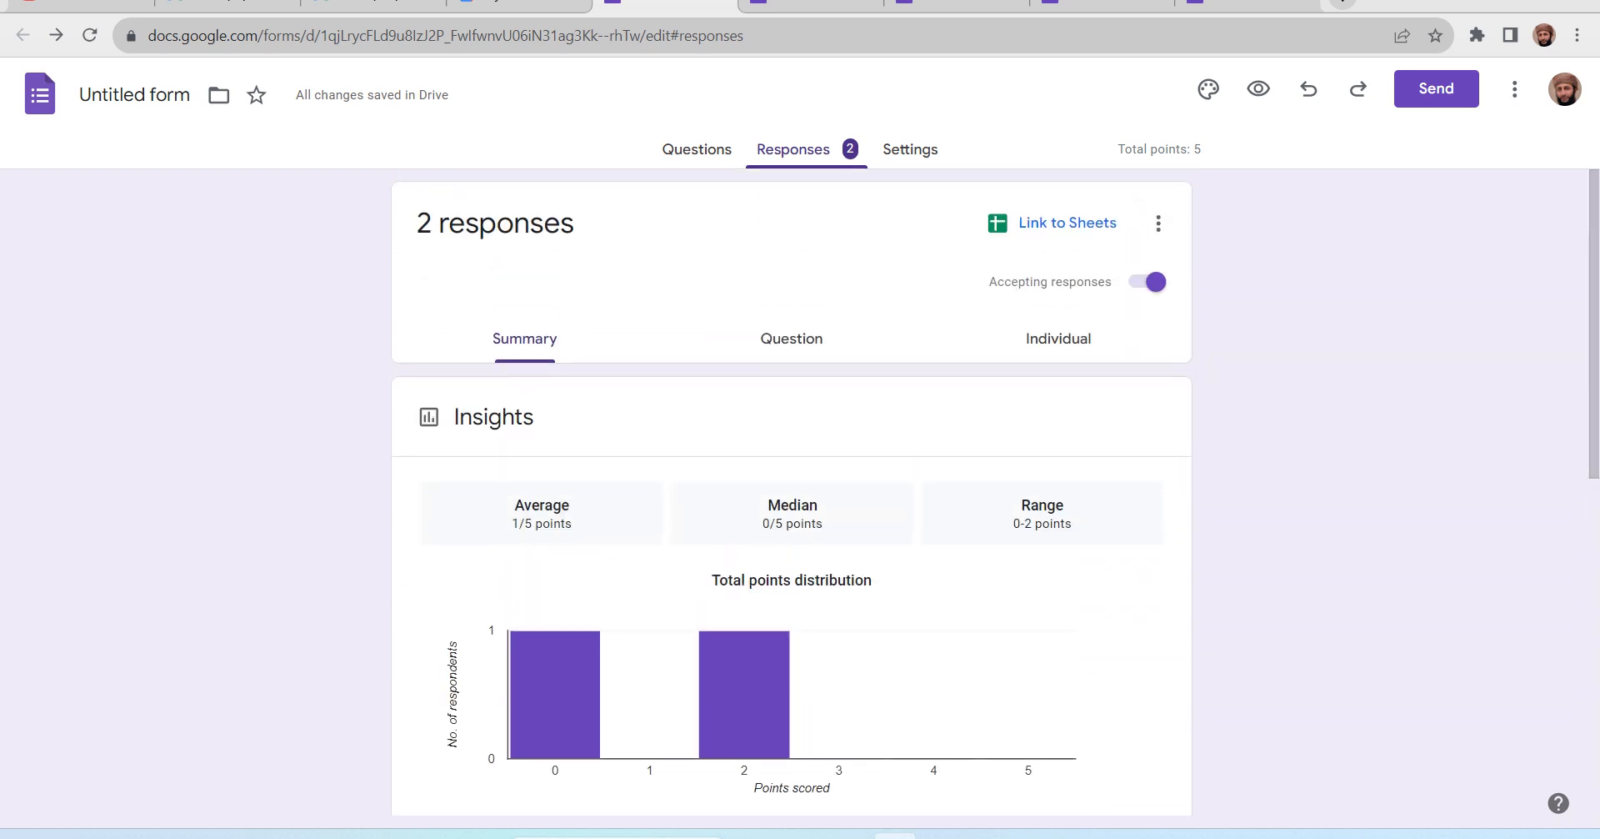
Award 2 points to the "What is your college" answer in individual Response 1 and save the grade.
click(1058, 337)
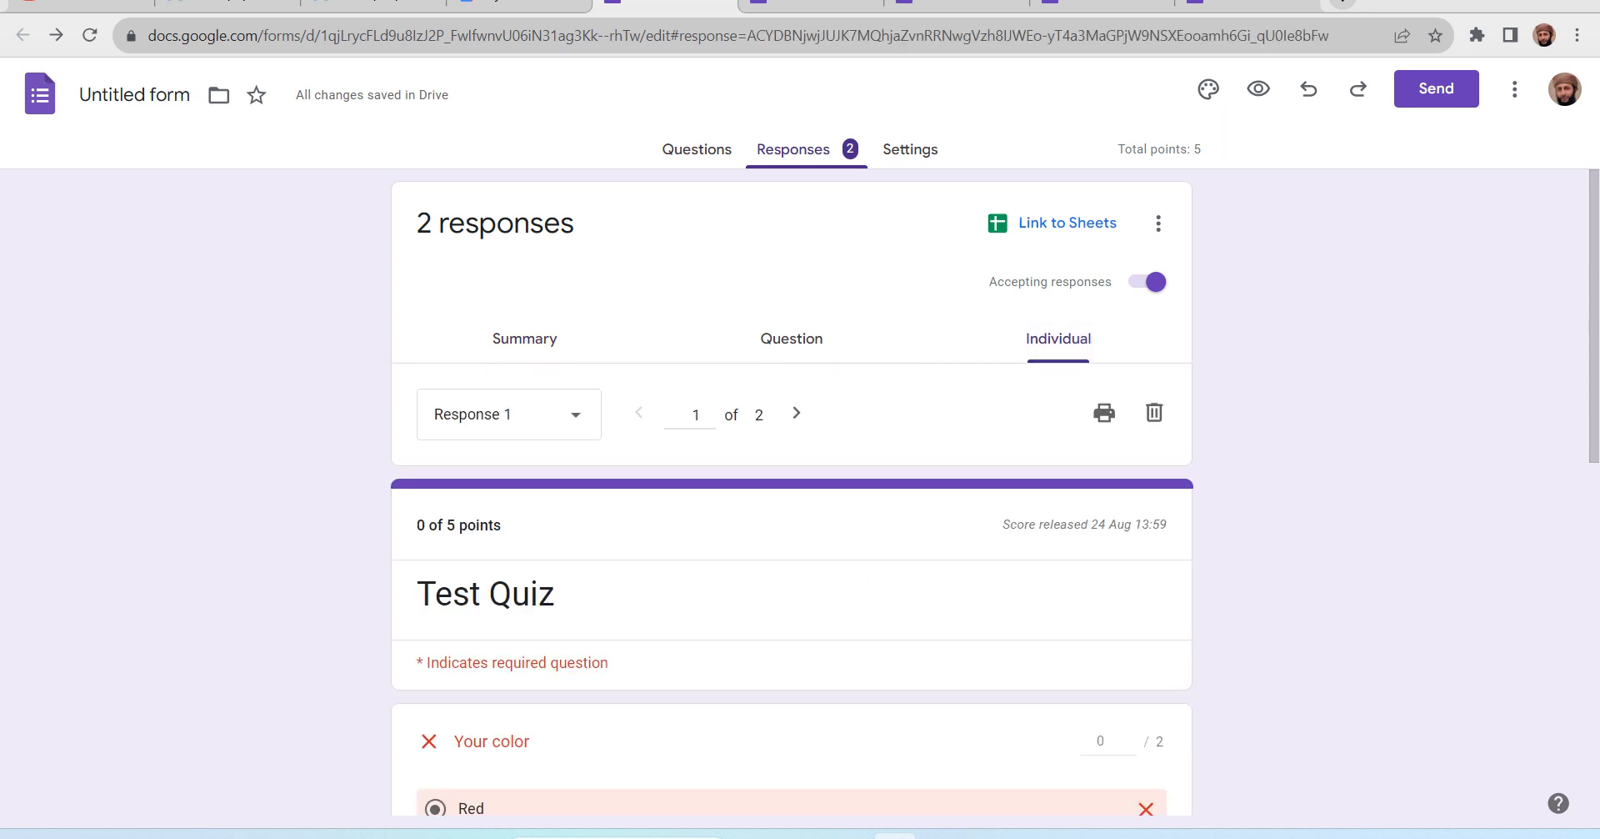
scroll(792, 501, down, 9)
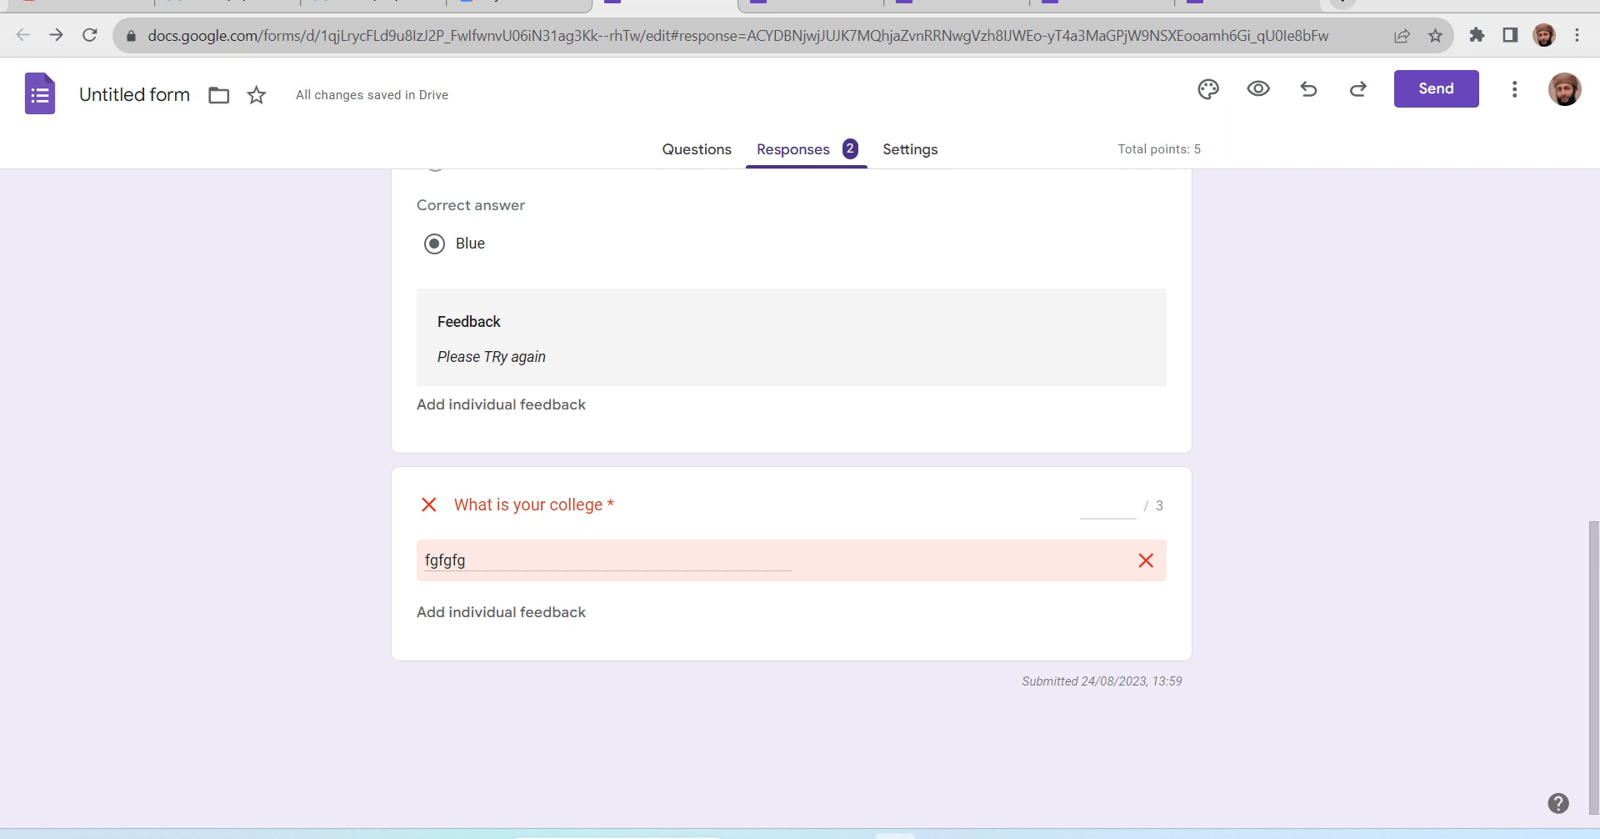
click(1128, 500)
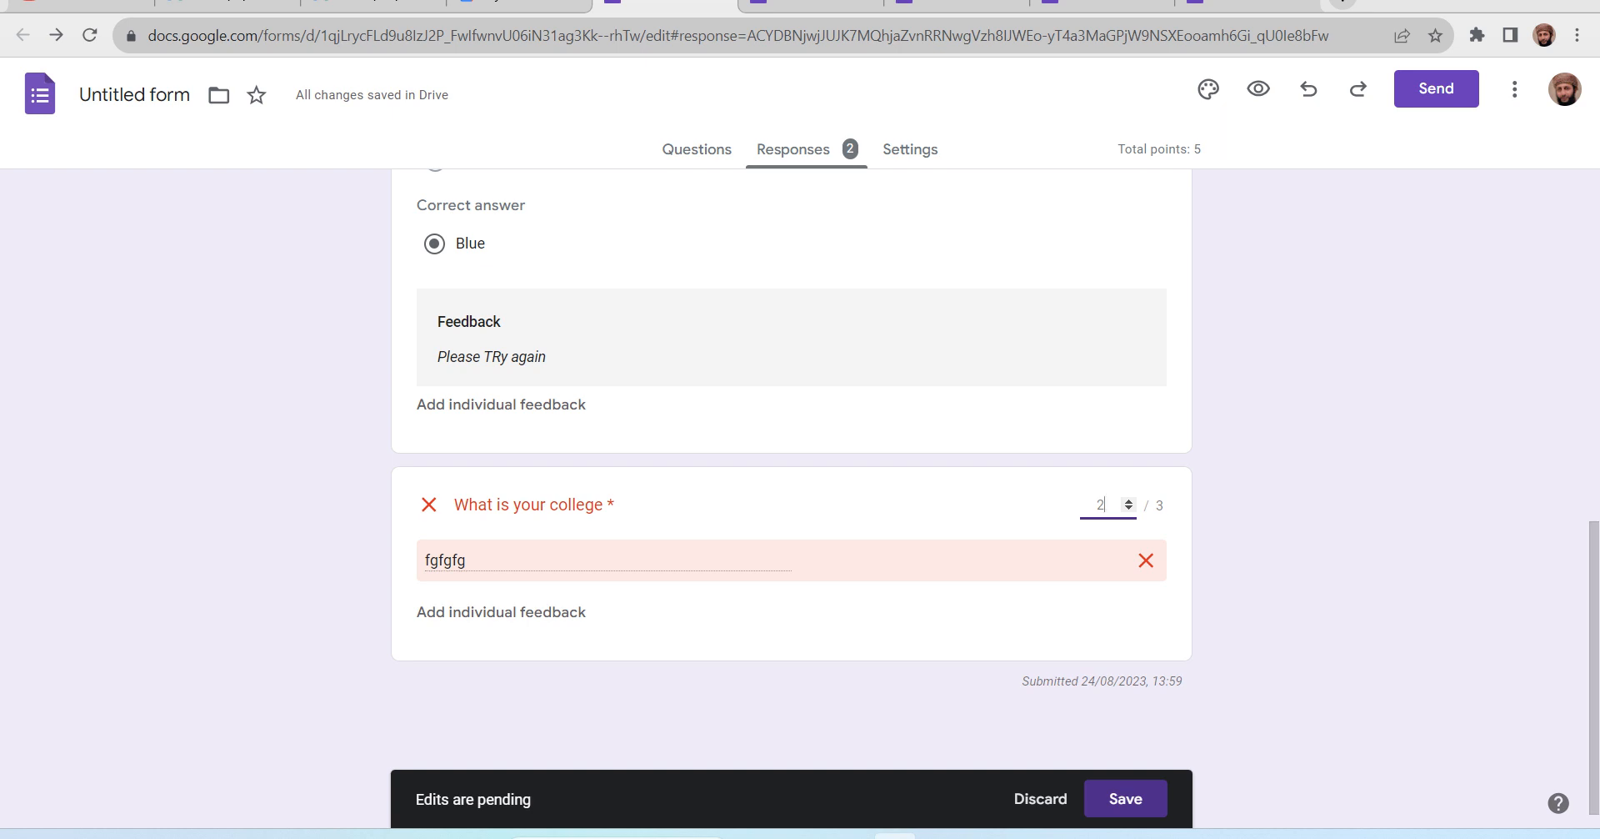
click(1126, 797)
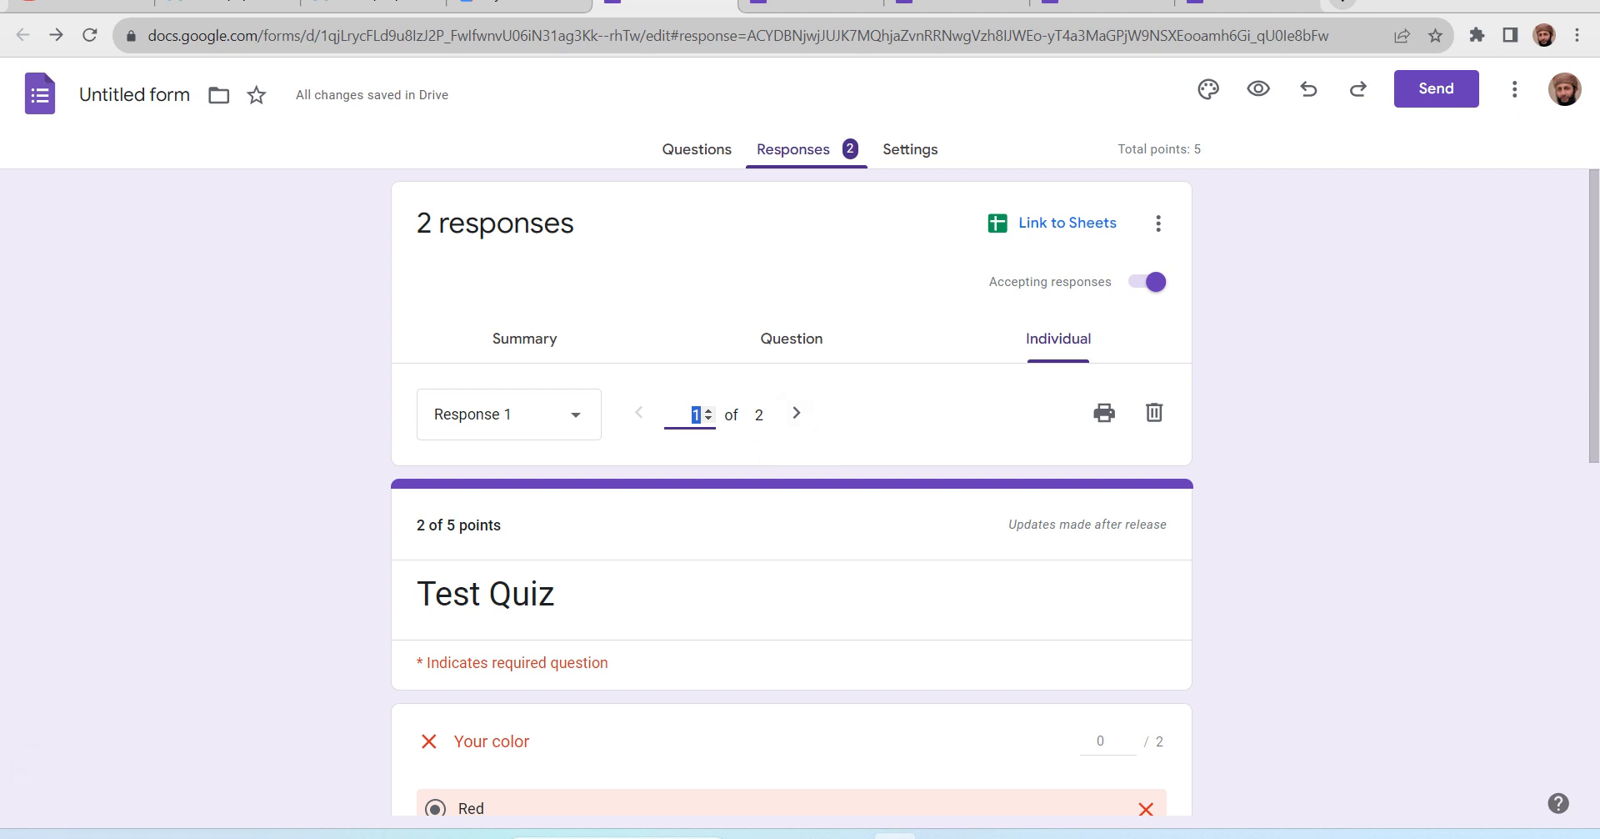
Award 3 points to the "What is your college" answer in Response 2, save the grade and check the graded response.
click(796, 412)
scroll(792, 492, down, 7)
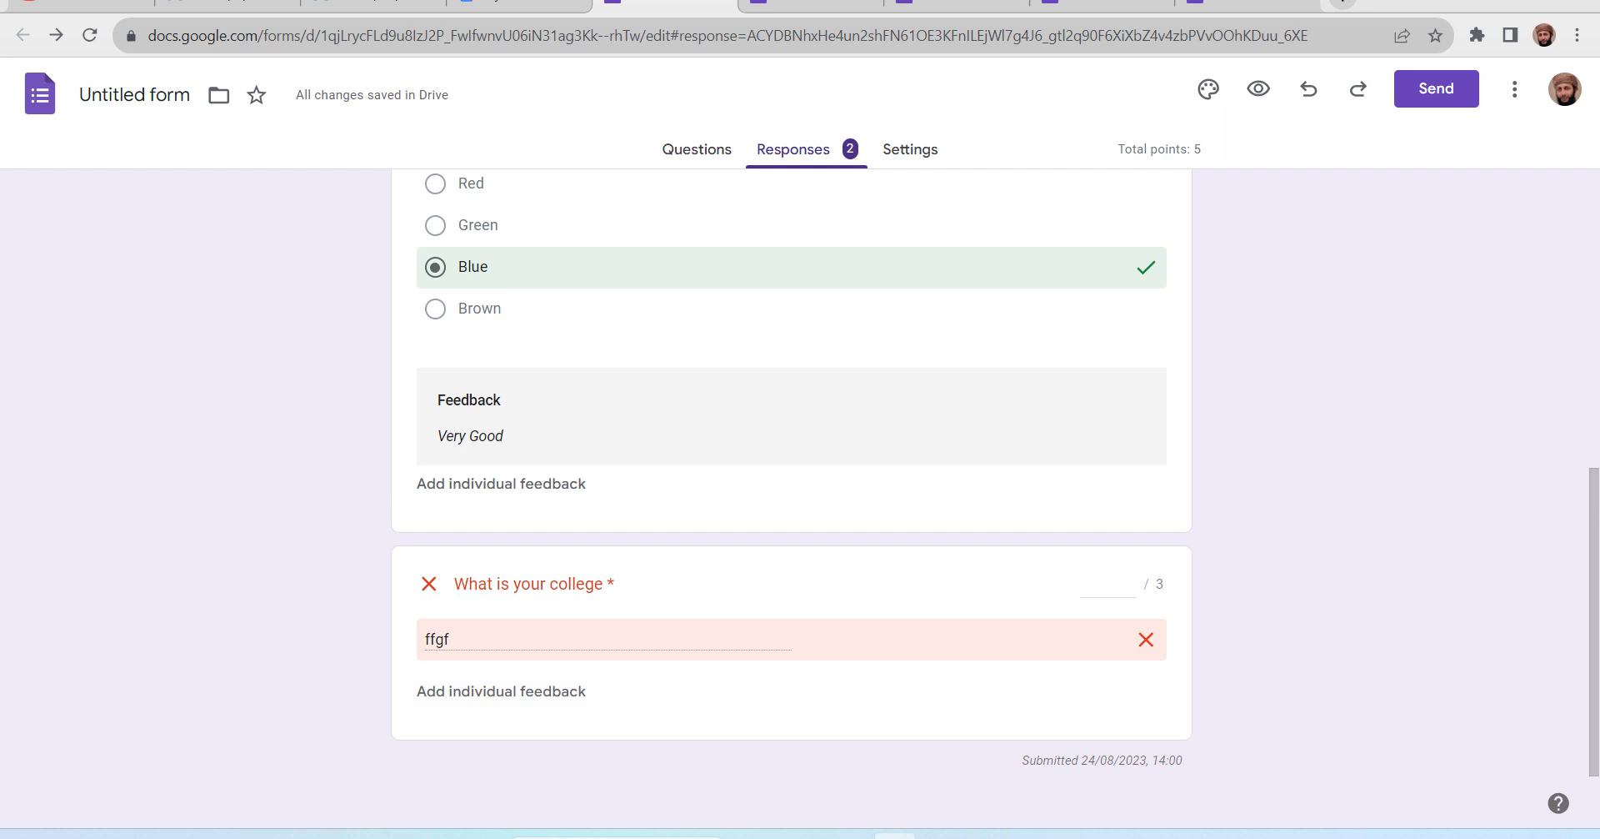
click(1104, 584)
click(1129, 578)
click(1129, 579)
click(1129, 578)
click(1125, 799)
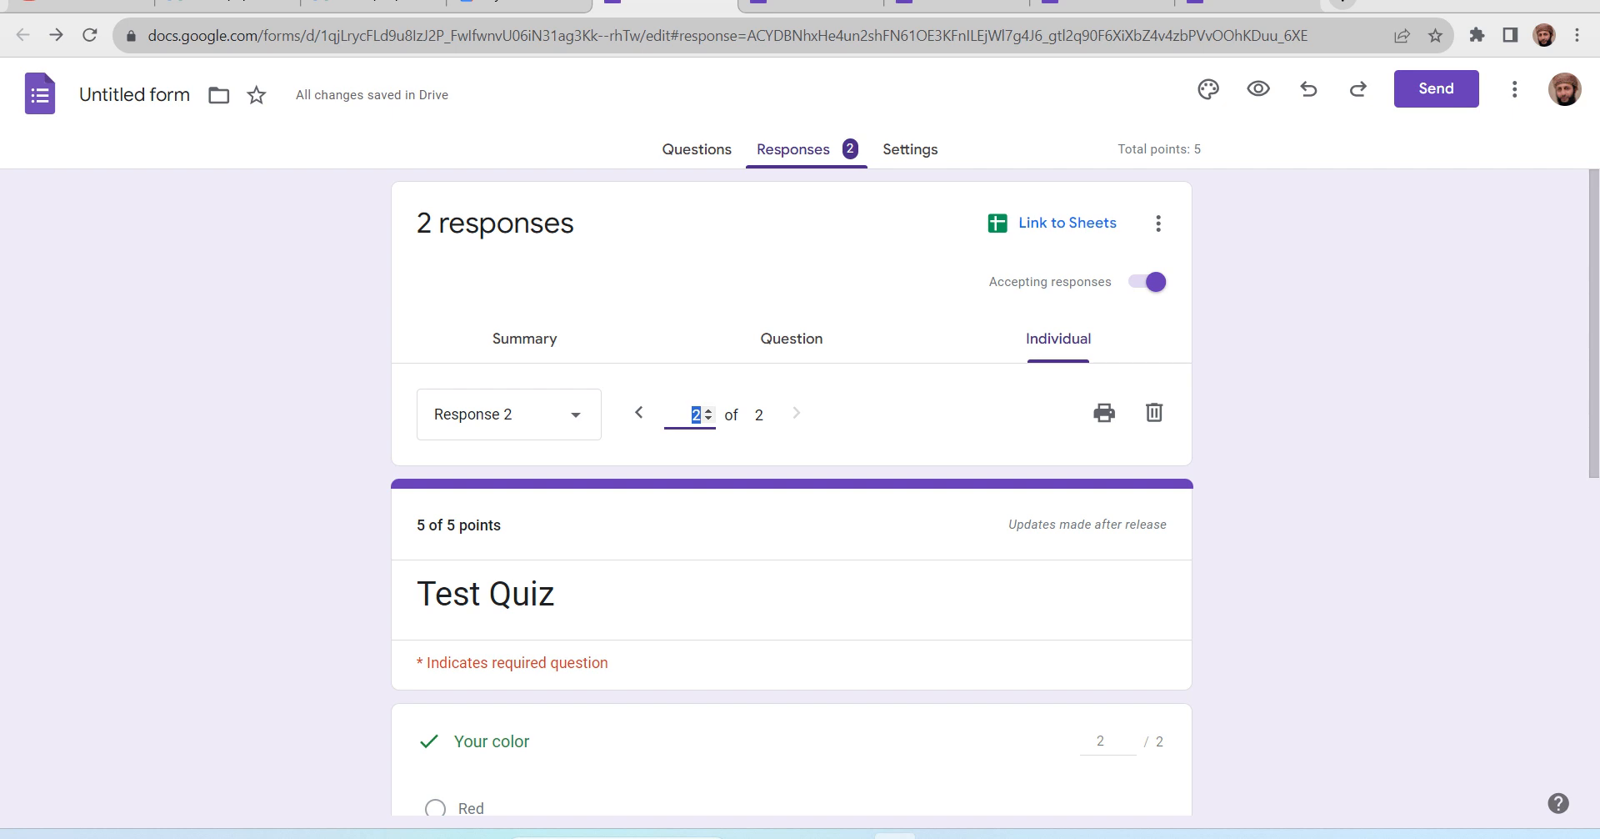
scroll(792, 500, down, 10)
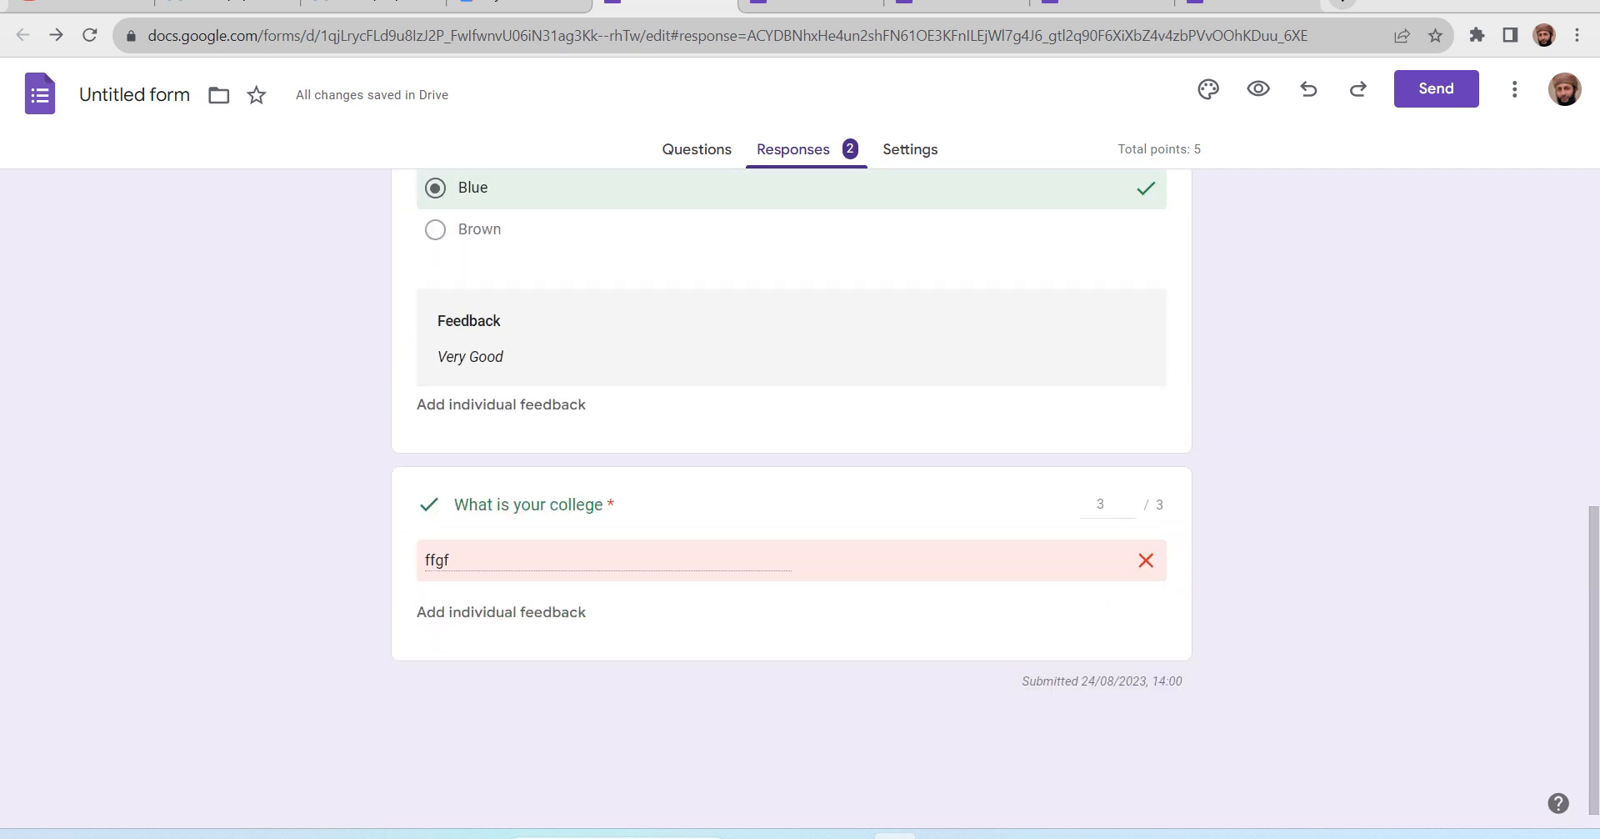
scroll(792, 501, up, 10)
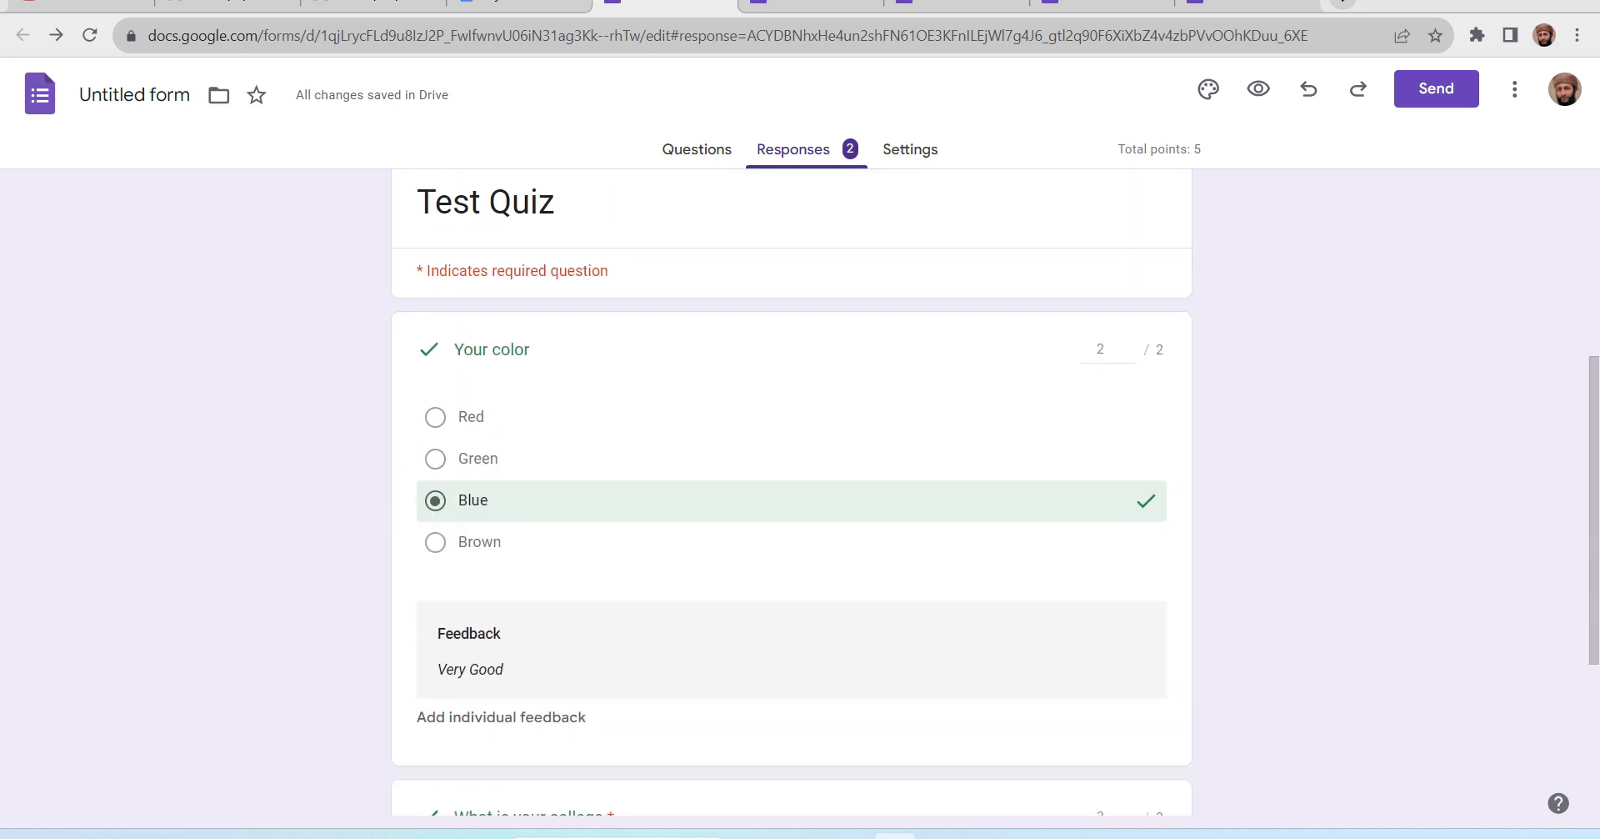
scroll(792, 500, up, 2)
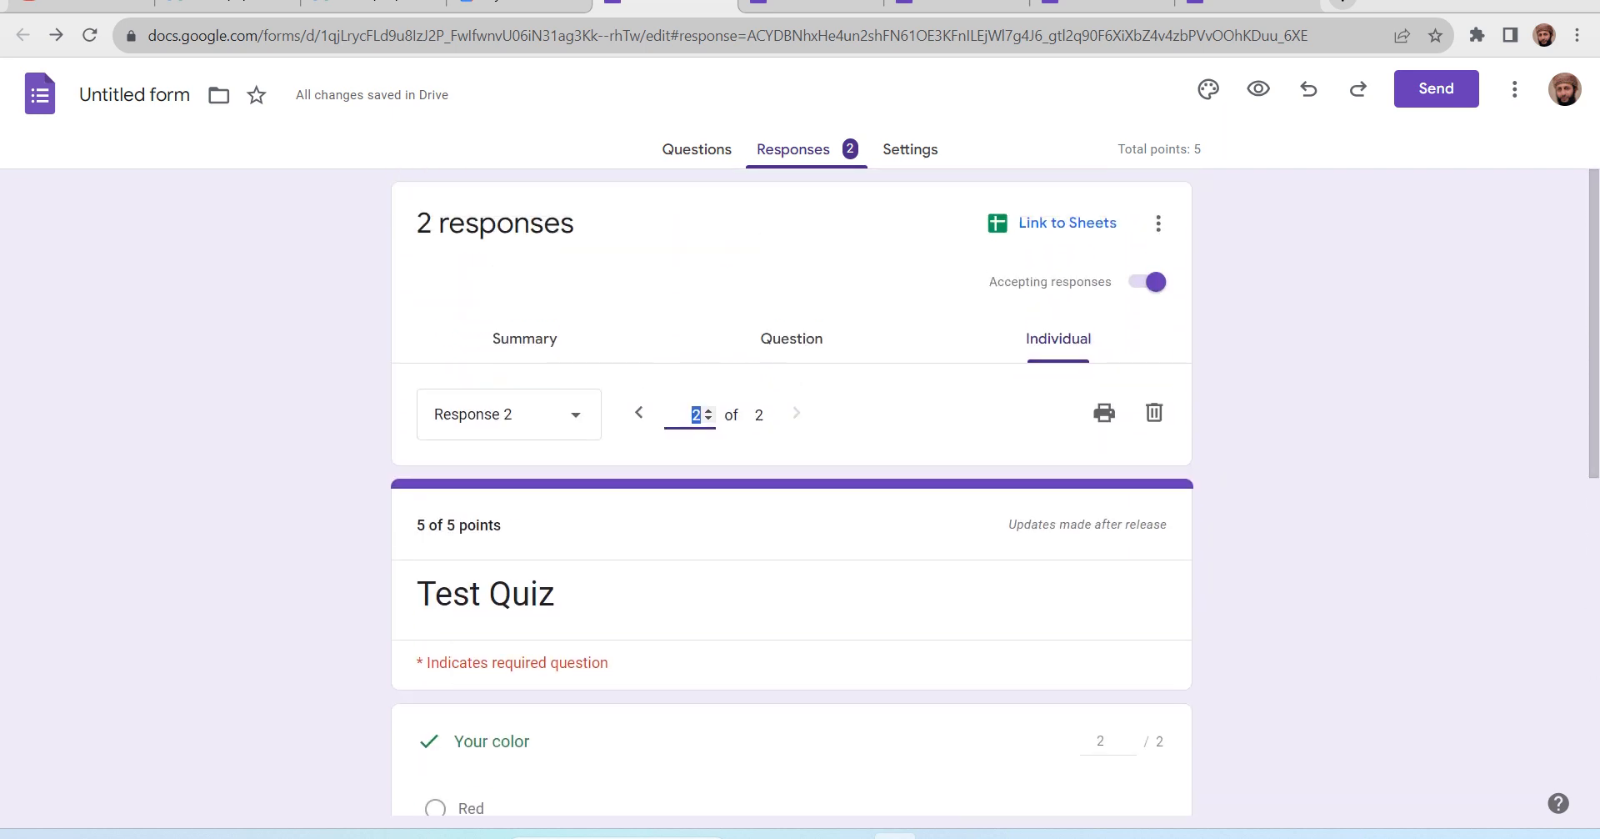
Check the list of individual responses, and try stopping the form from accepting responses before allowing them again.
click(509, 415)
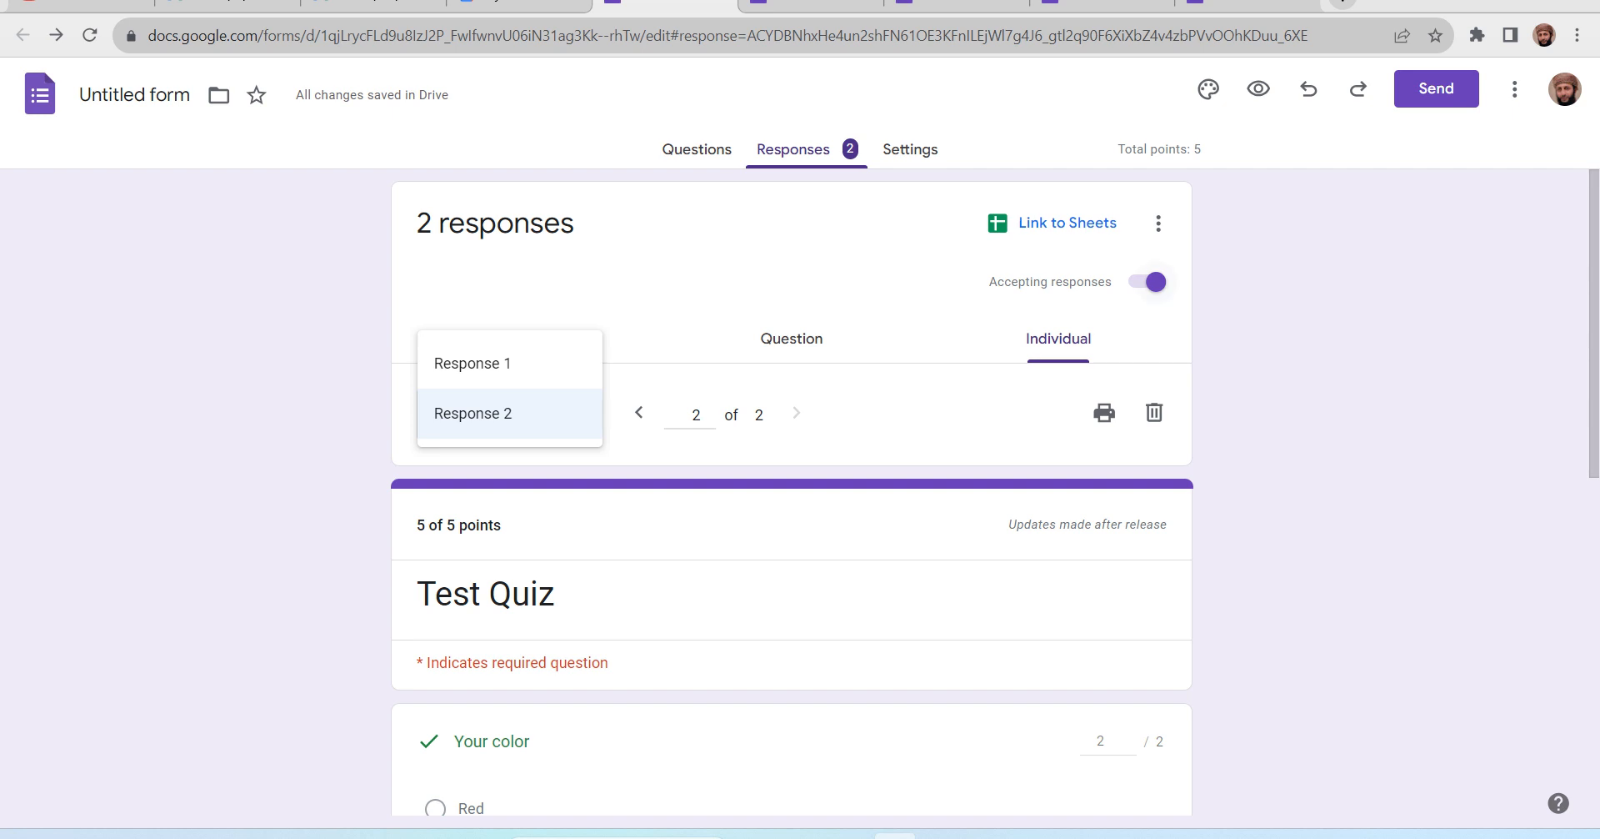
click(1154, 282)
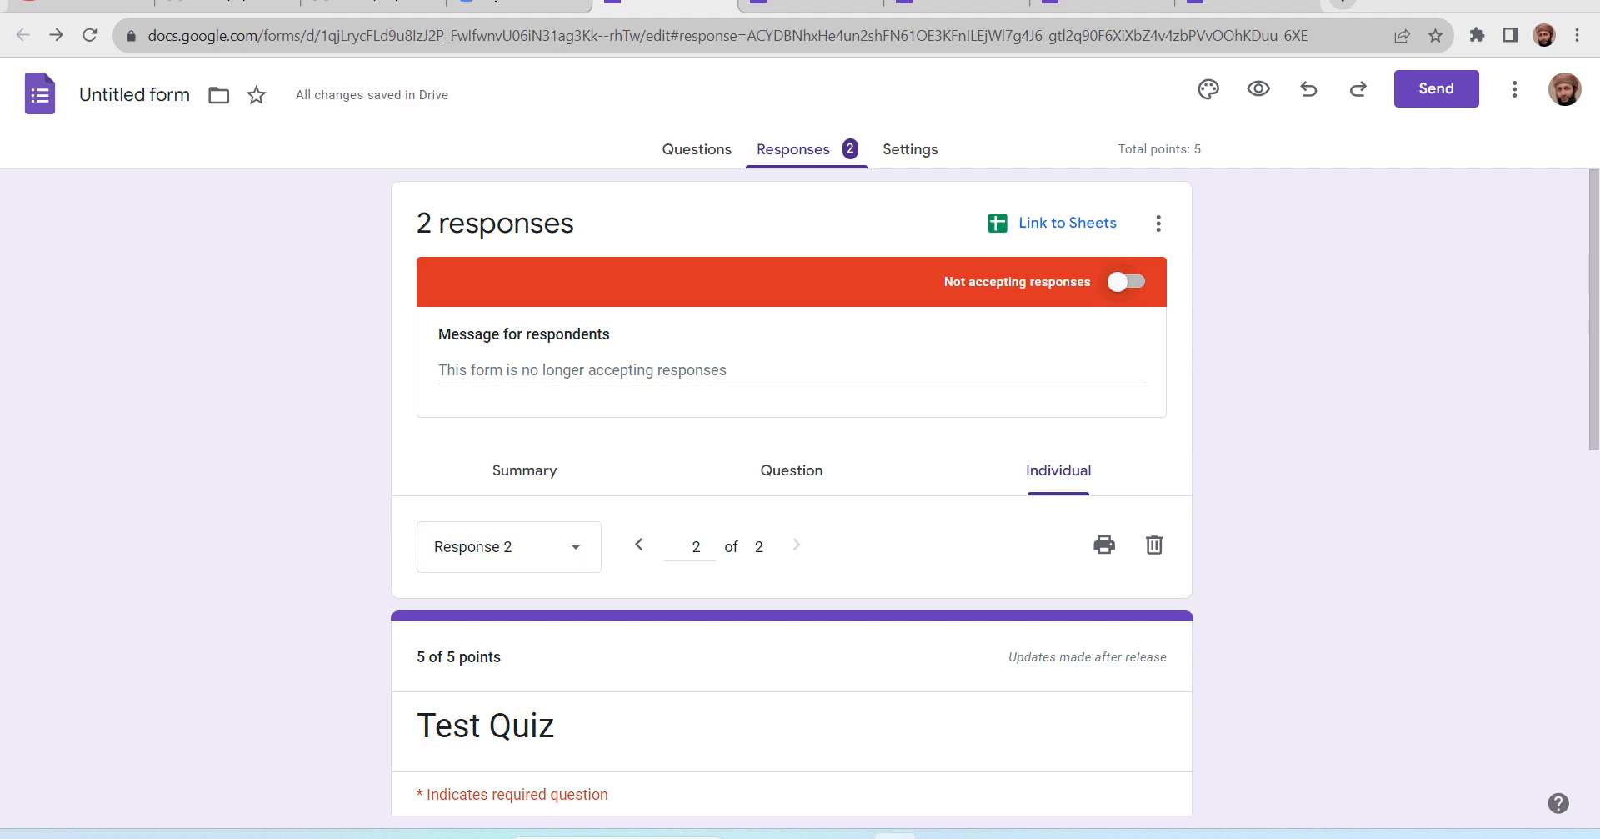
click(1126, 281)
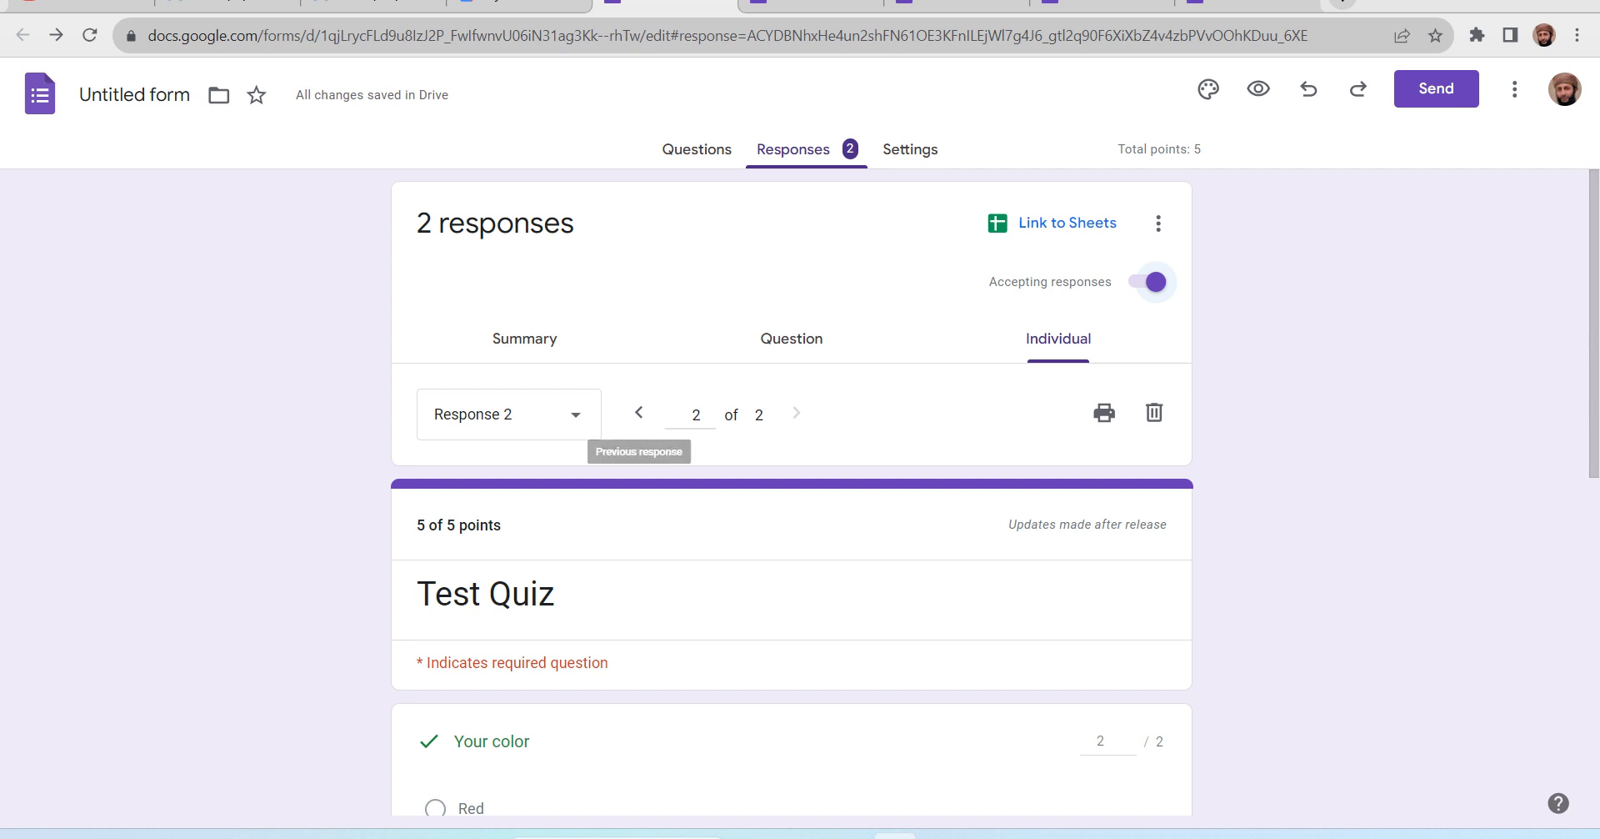
Delete Response 1 from the individual responses and look over the remaining response.
click(640, 412)
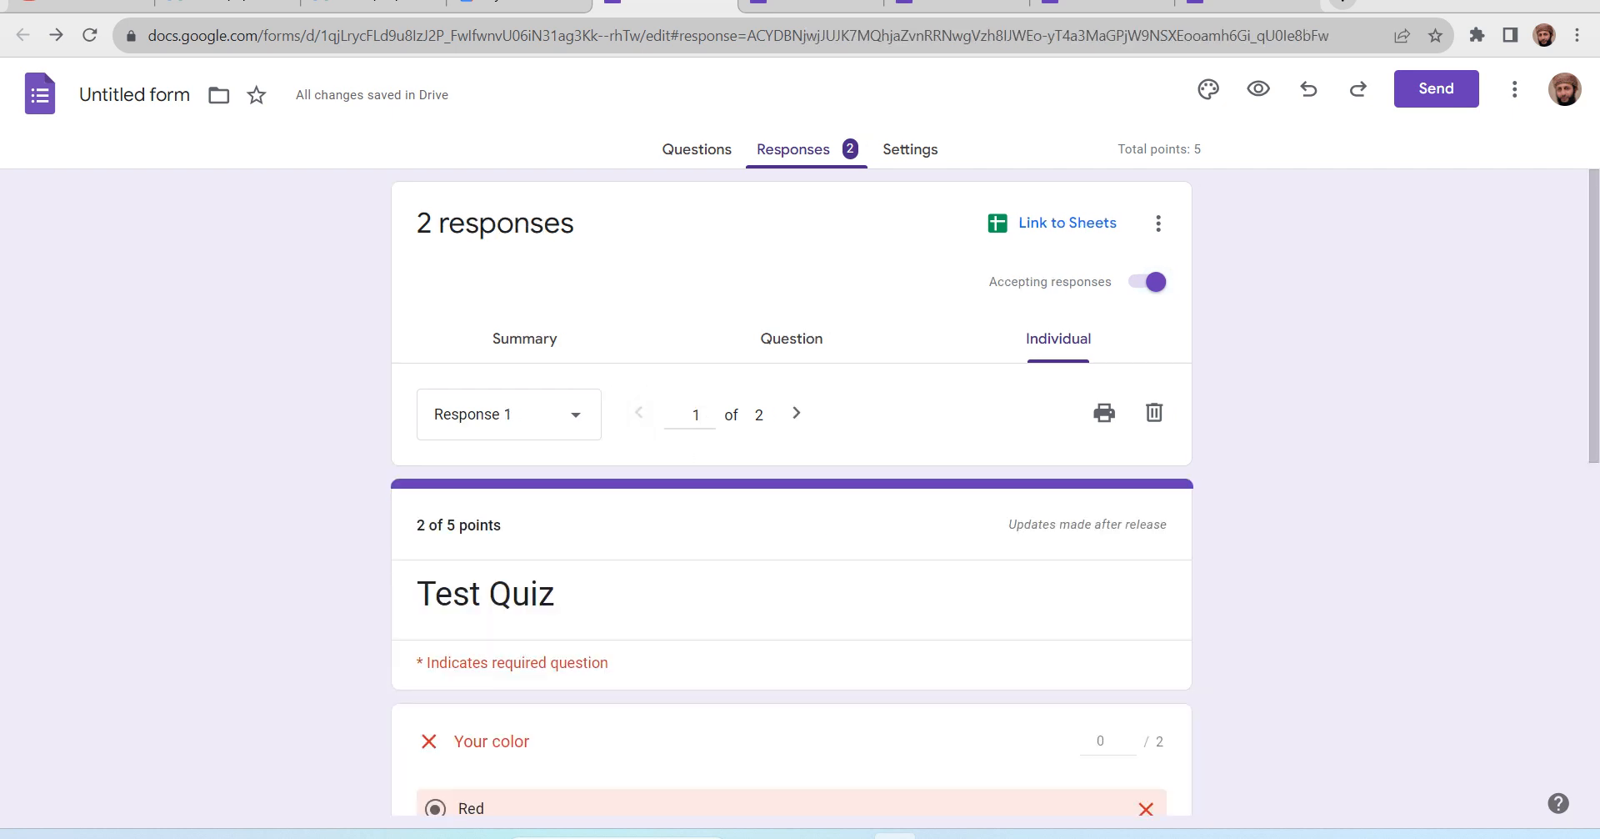
click(1154, 411)
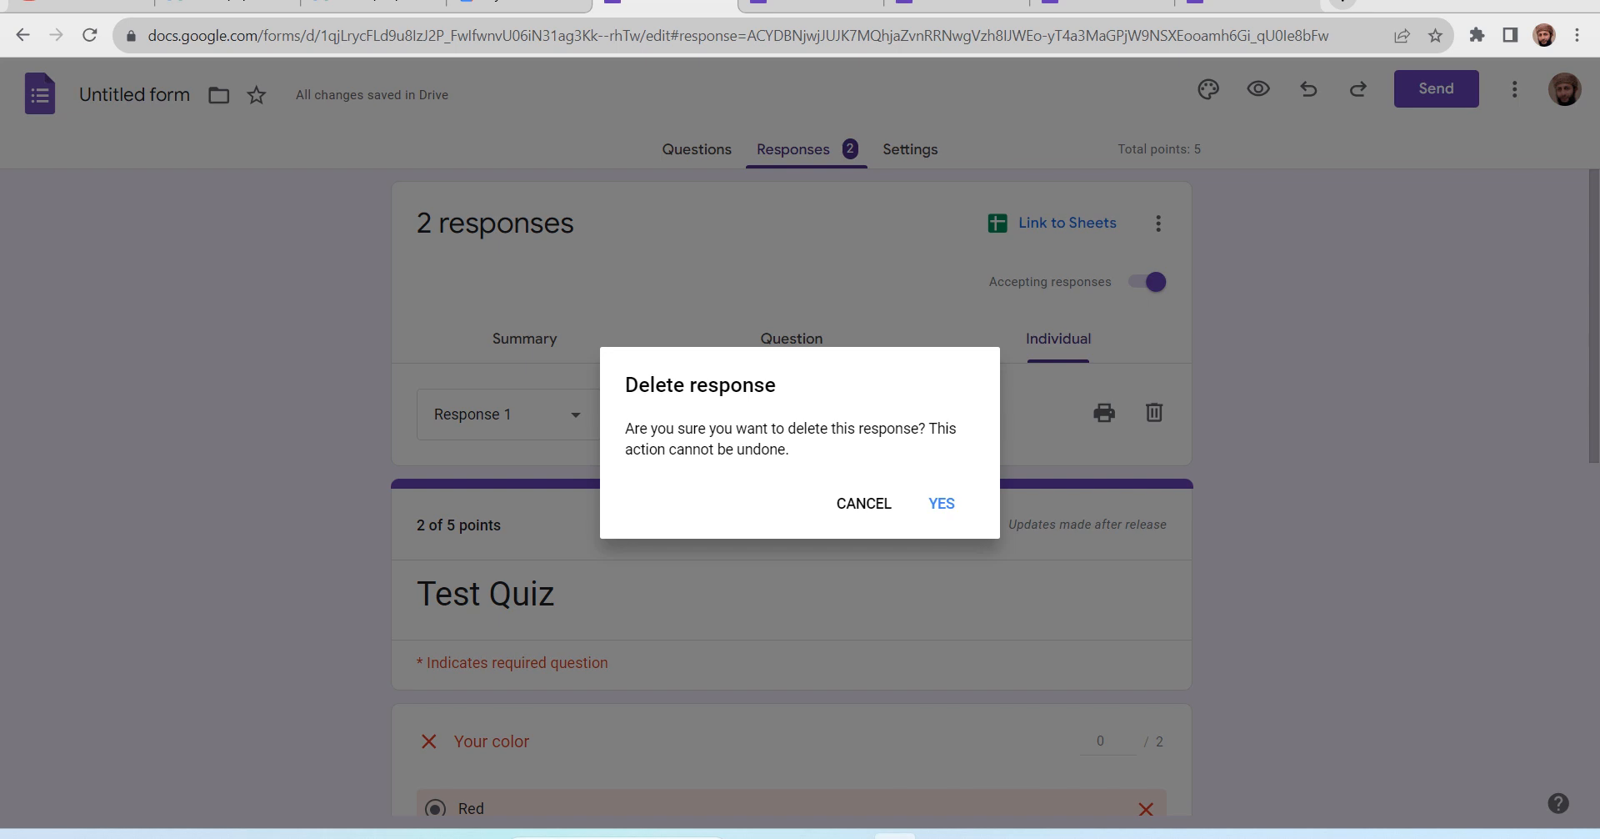
click(942, 503)
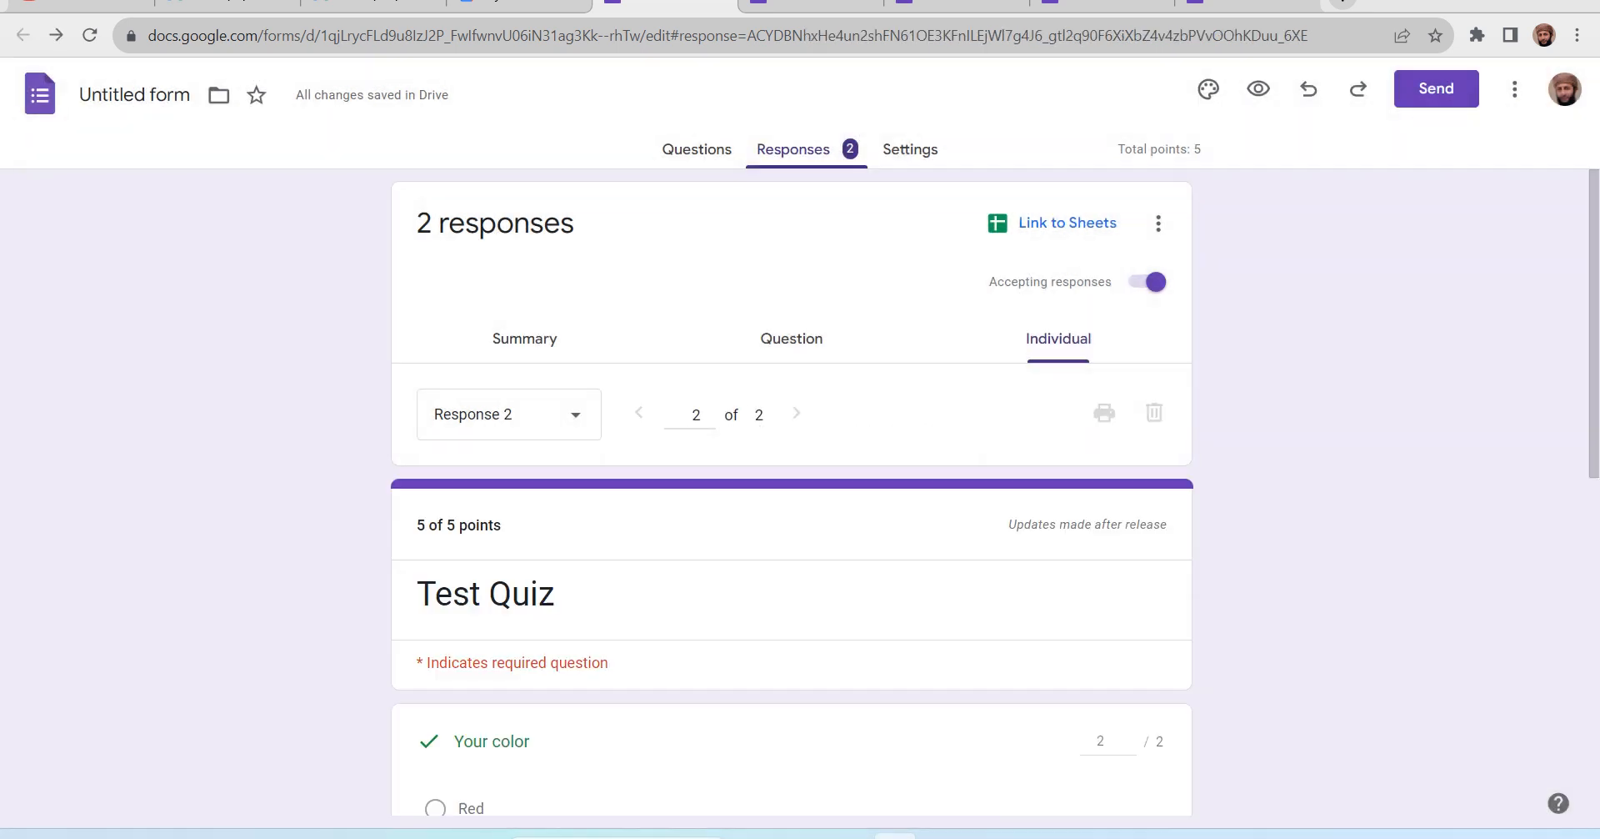
scroll(792, 501, down, 6)
scroll(792, 500, up, 4)
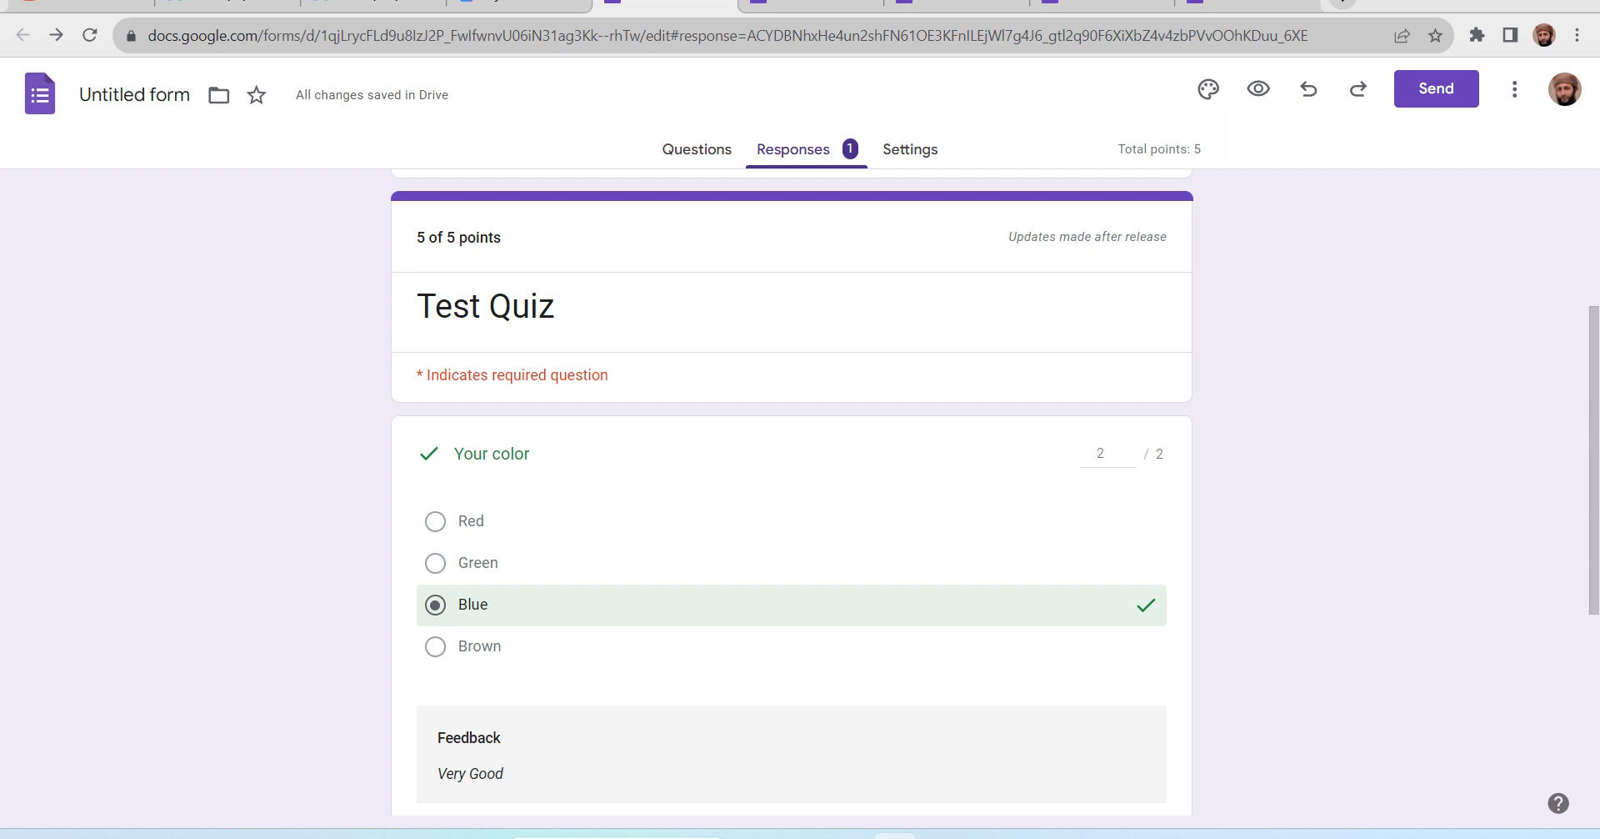
Copy the form's sharing link as a shortened URL and close the Send form dialog.
click(1437, 88)
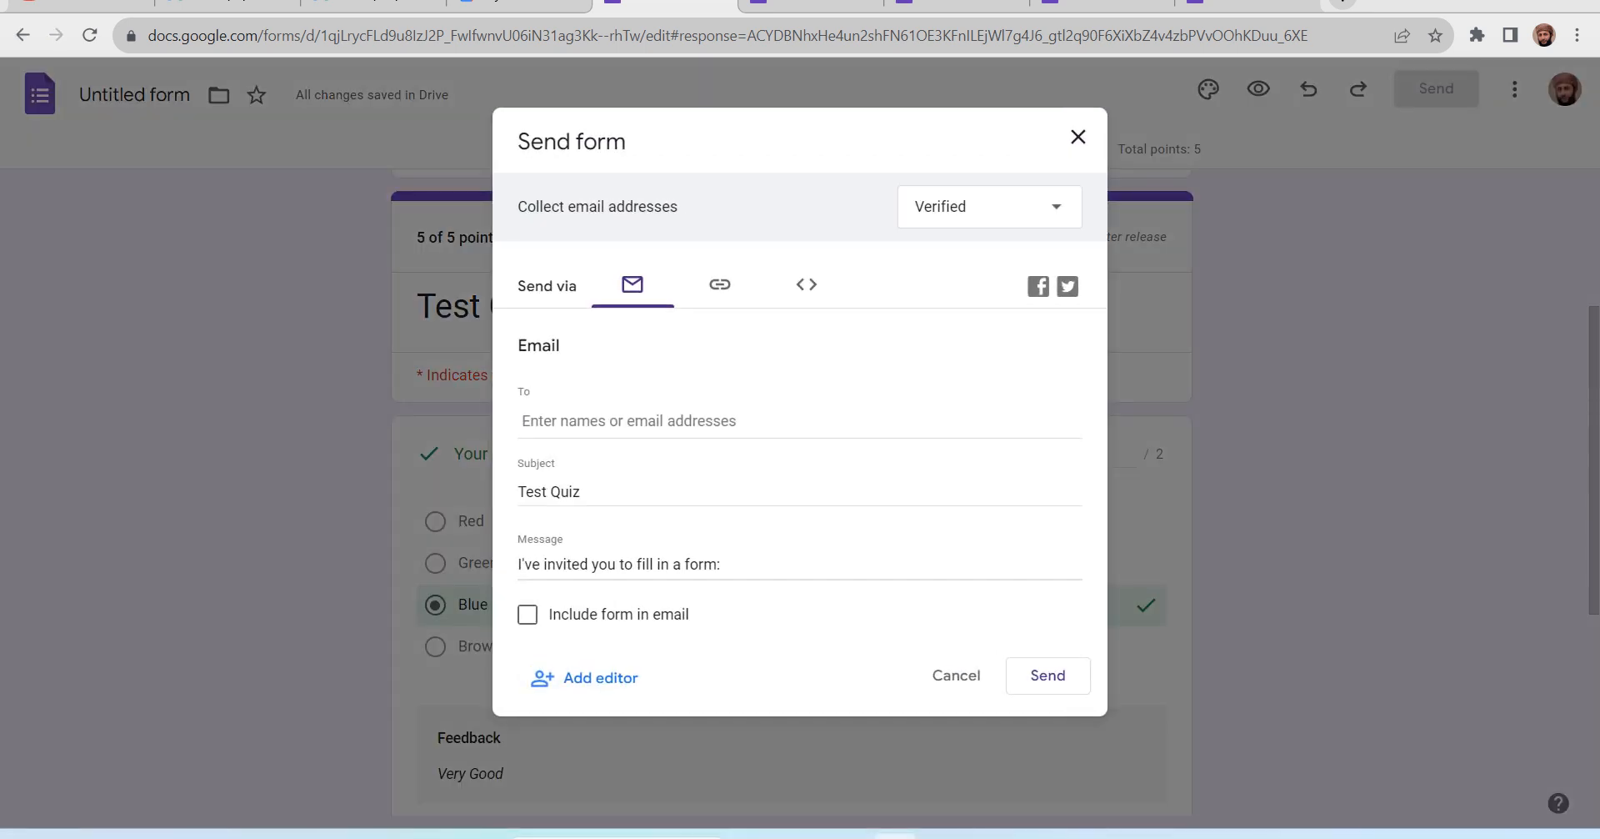
click(720, 284)
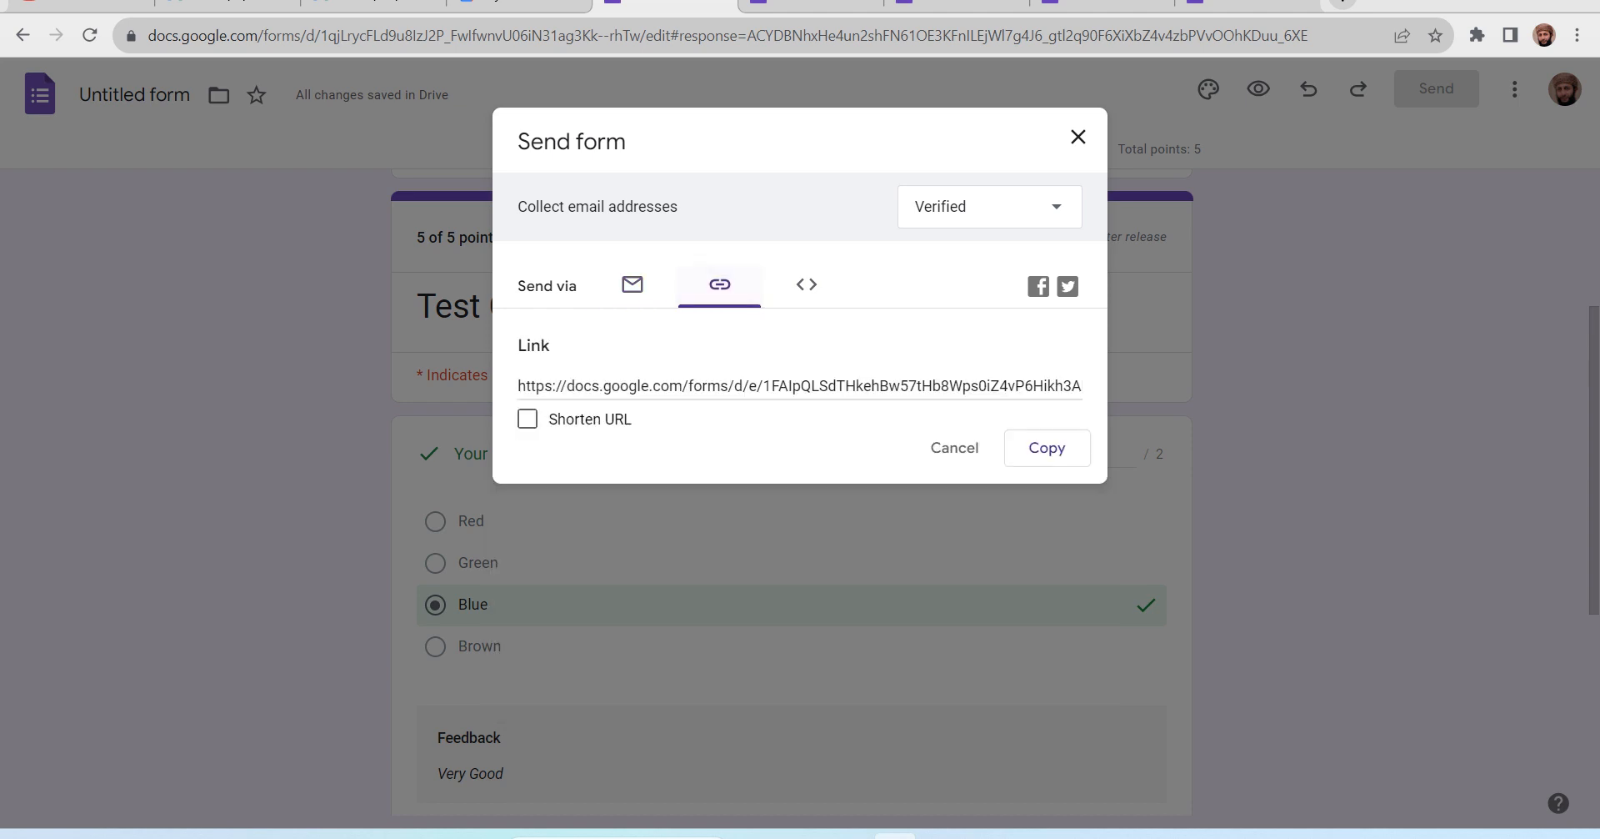
click(527, 419)
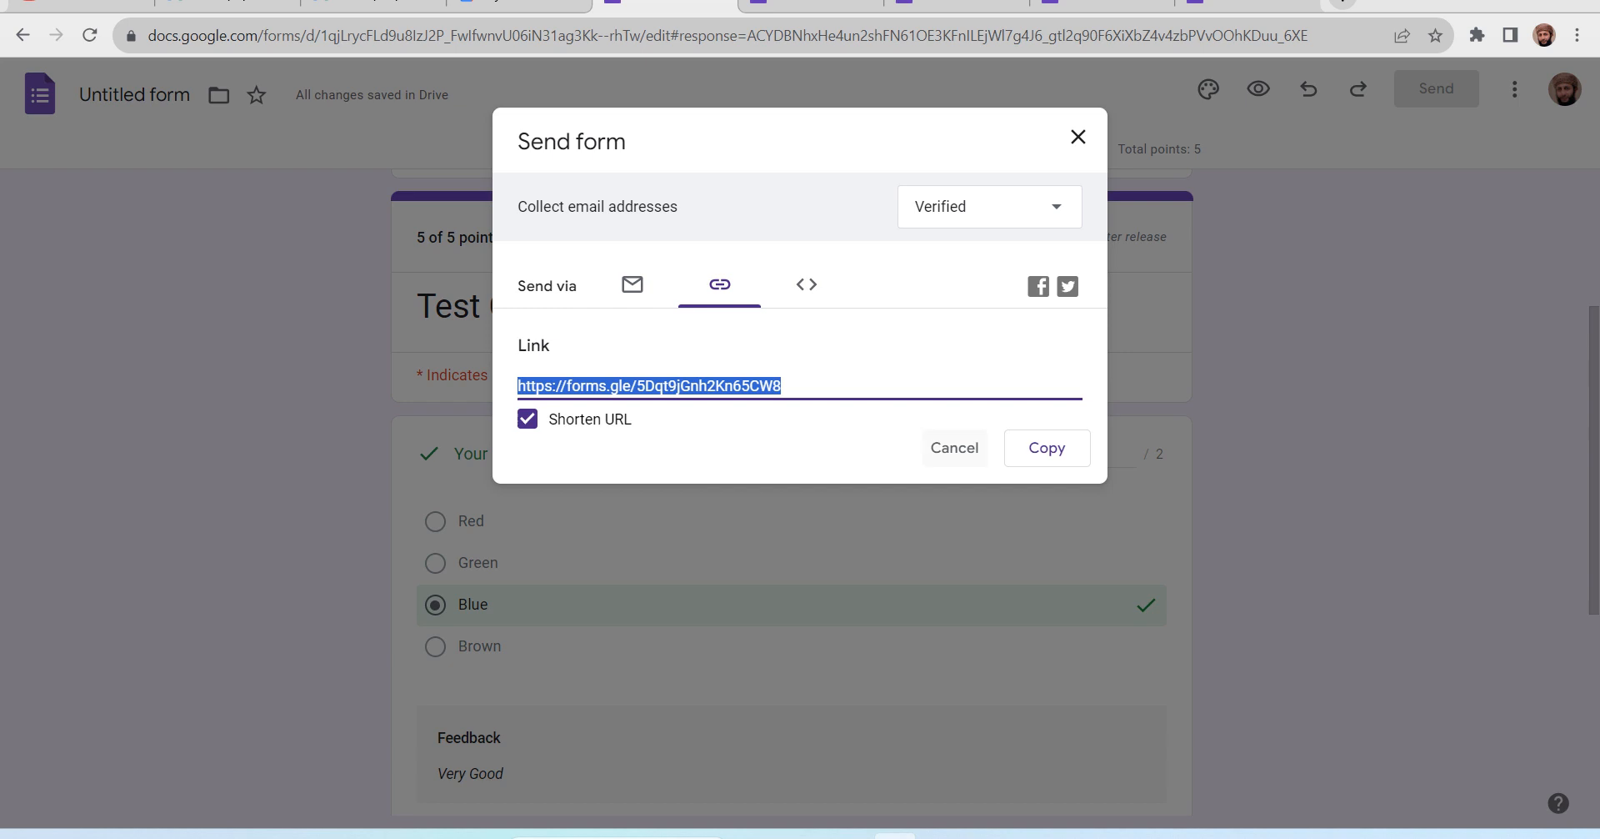
click(1047, 447)
click(1078, 136)
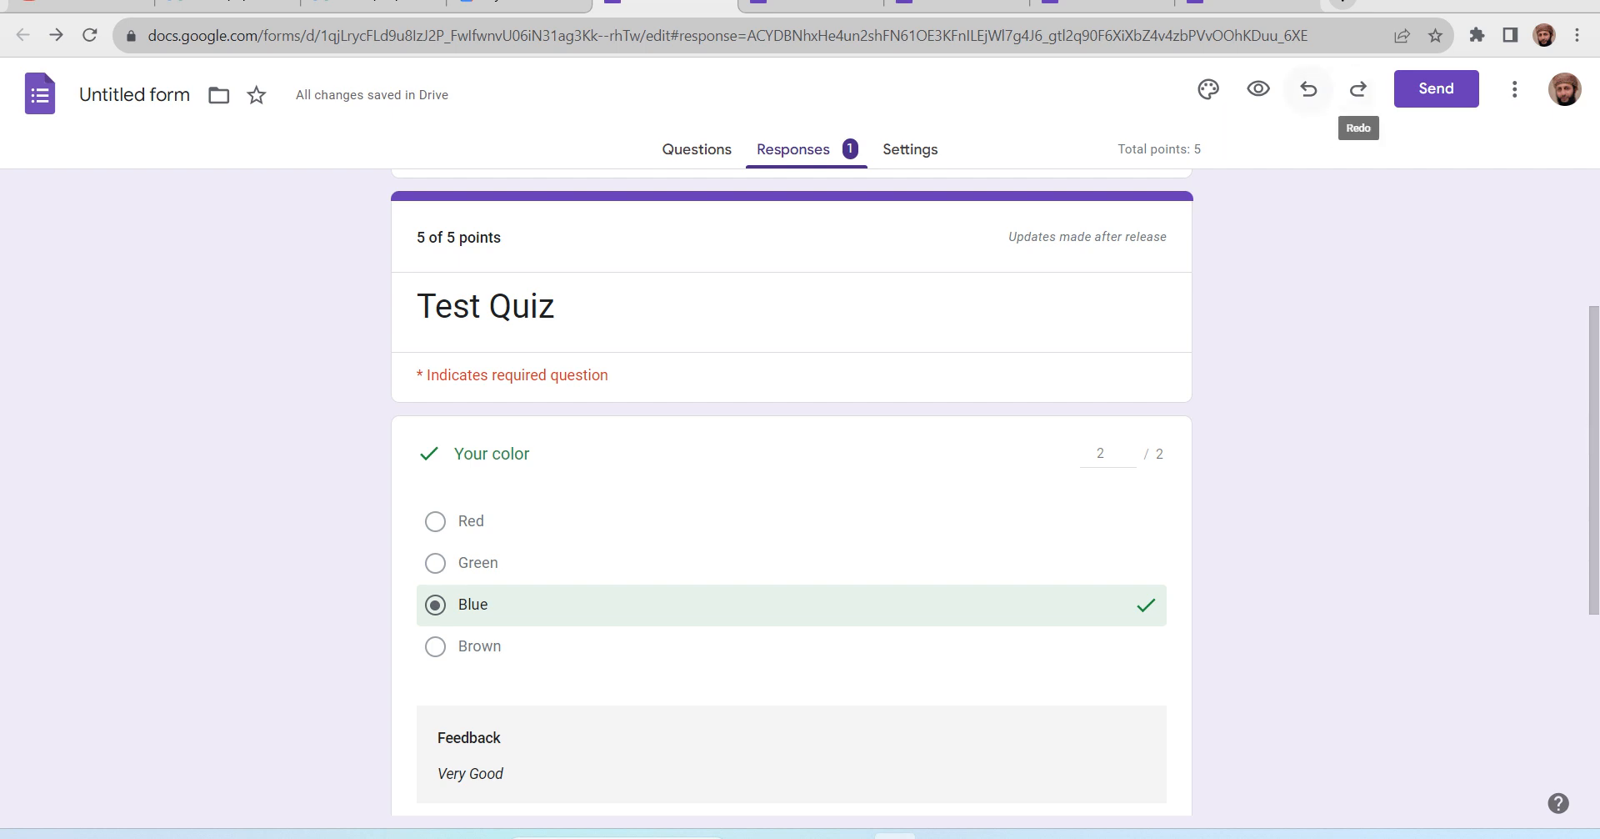
scroll(792, 500, down, 5)
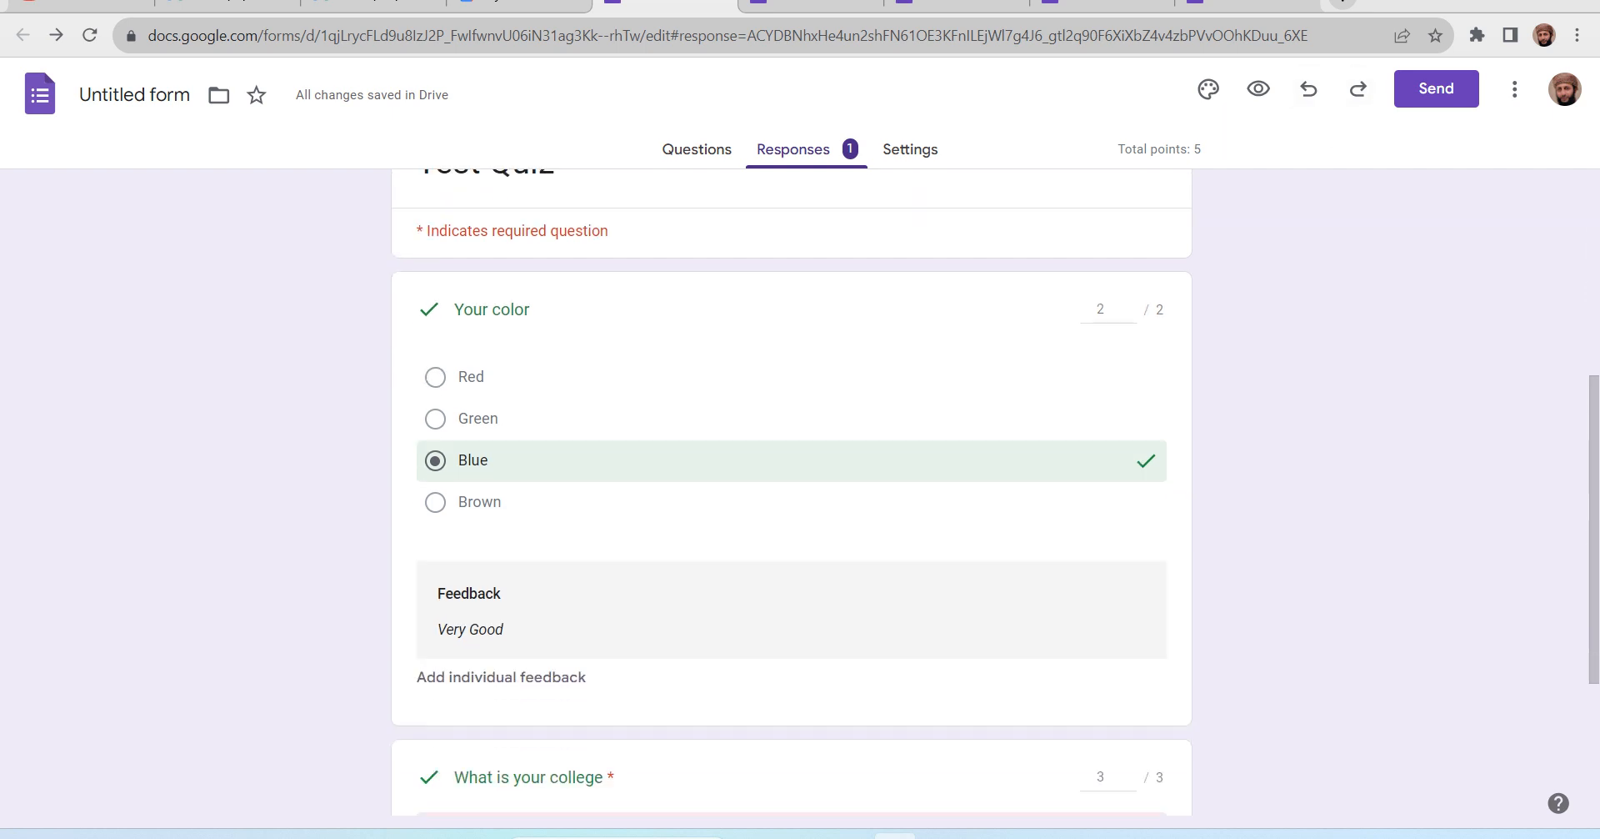